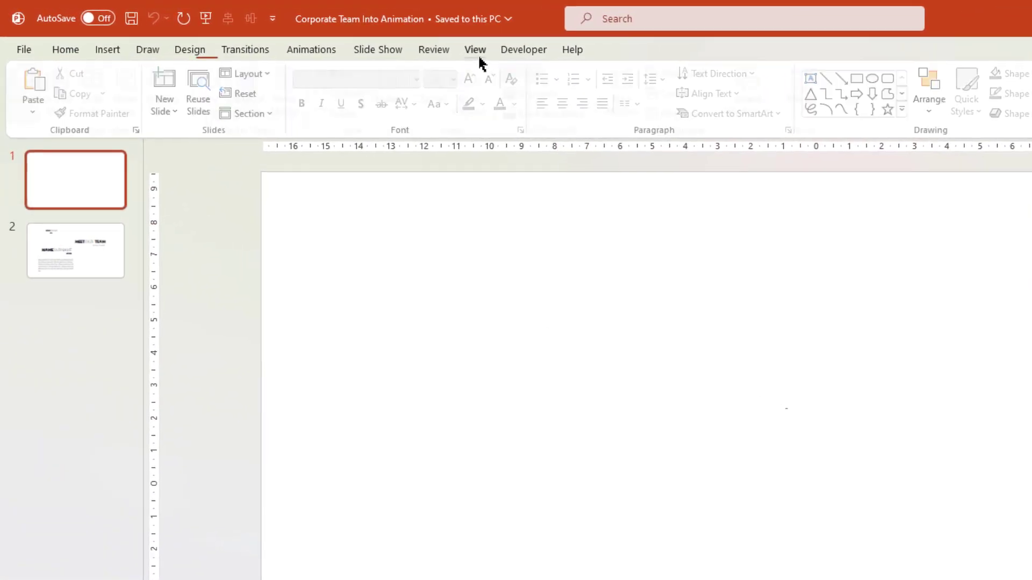
Give slide 1 a diagonal linear gradient background and remove the extra gradient stop
left_click(461, 47)
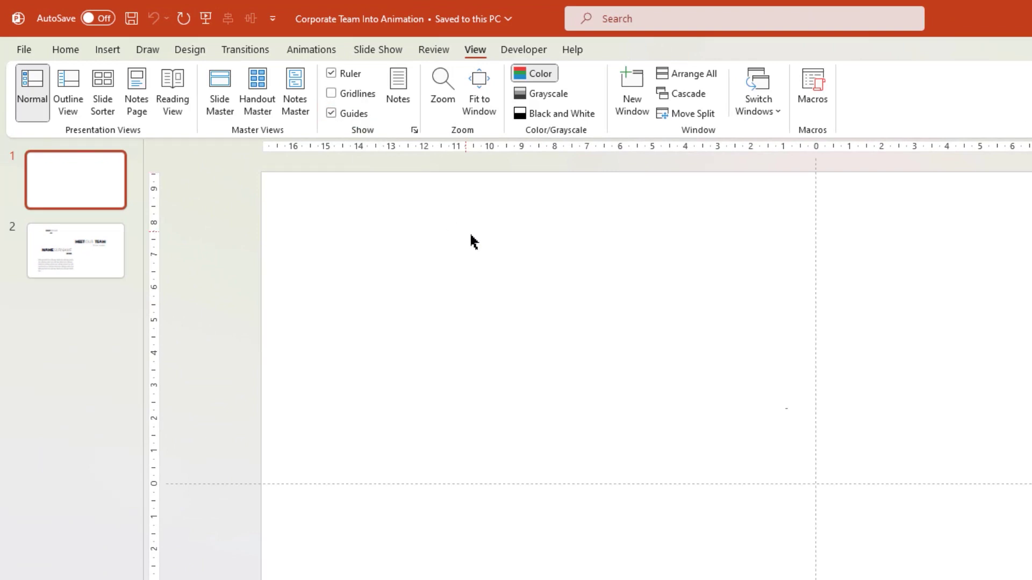
right_click(861, 287)
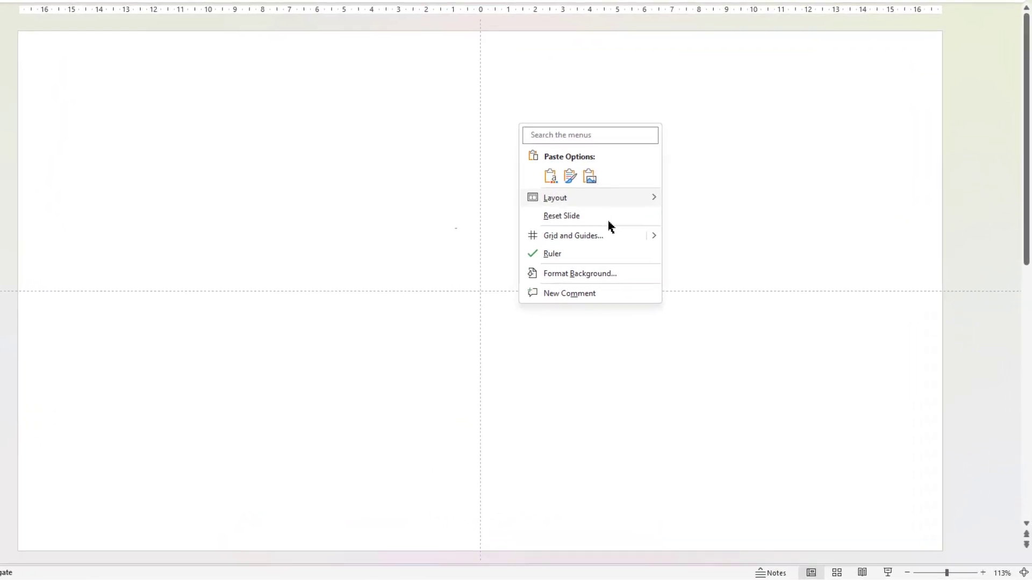
left_click(605, 276)
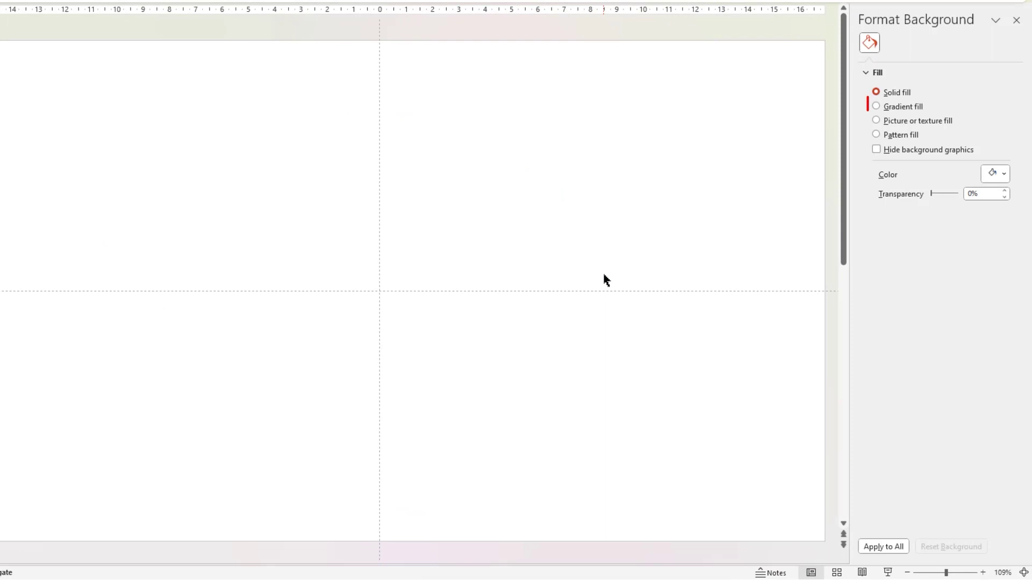
left_click(876, 107)
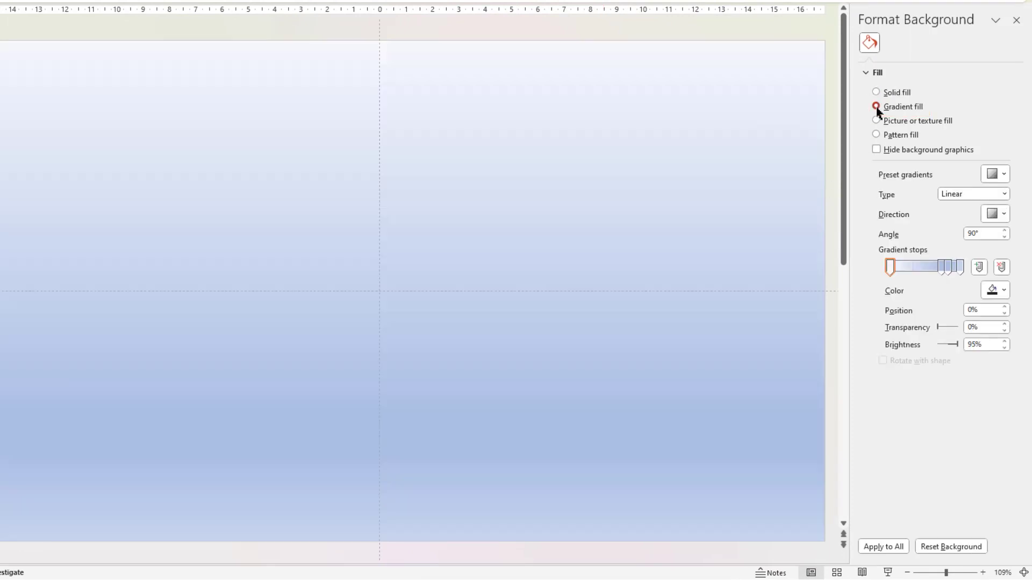
left_click(995, 215)
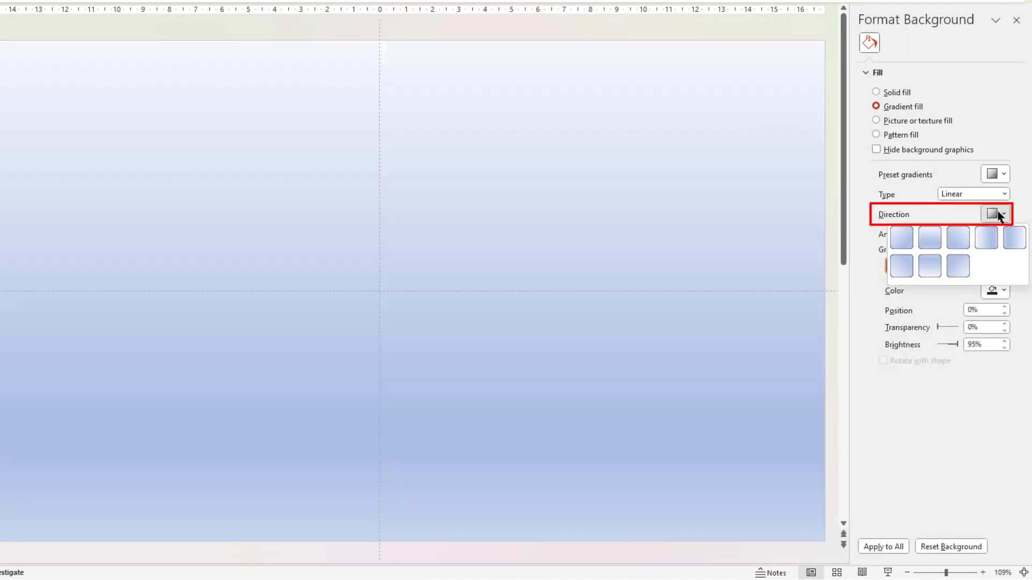
left_click(901, 238)
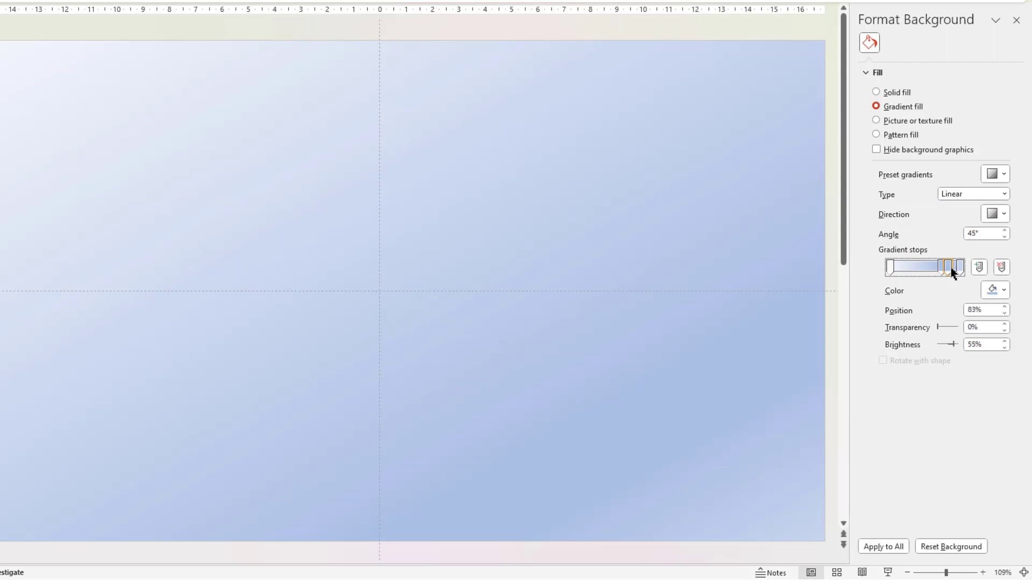
left_click(1001, 267)
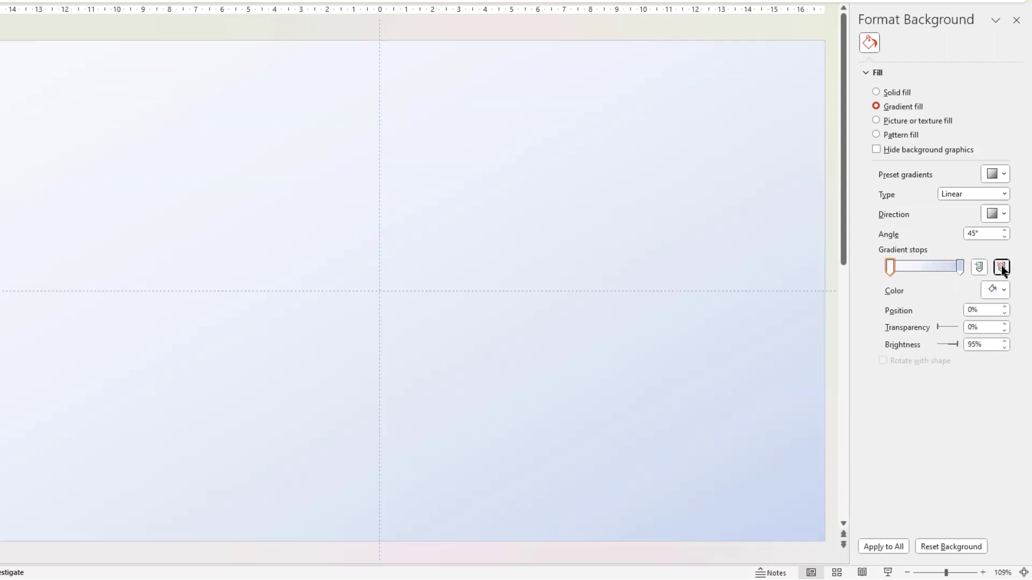
Set the last gradient stop to dark plum #361B3D using a custom colour
left_click(962, 268)
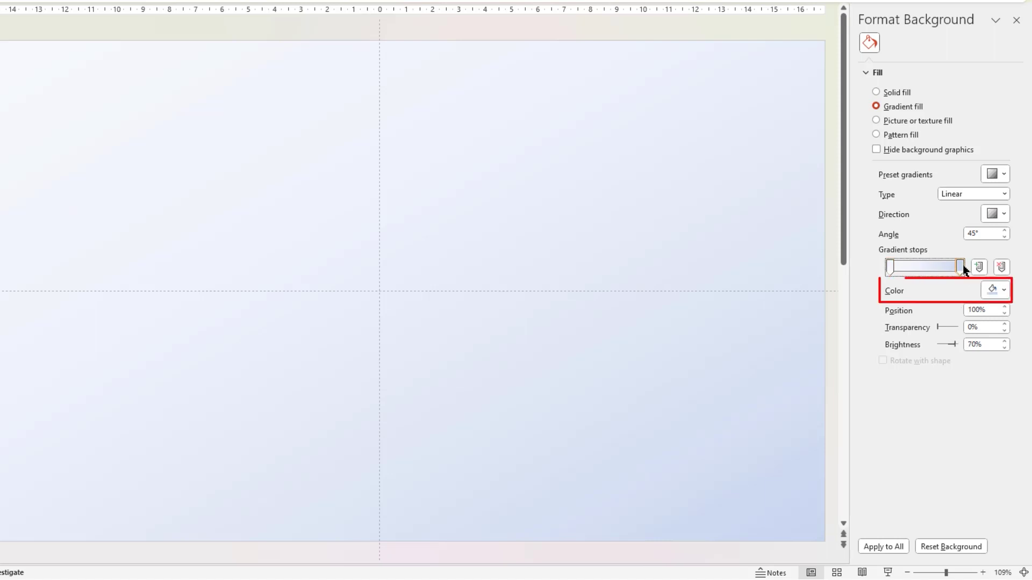
left_click(1004, 290)
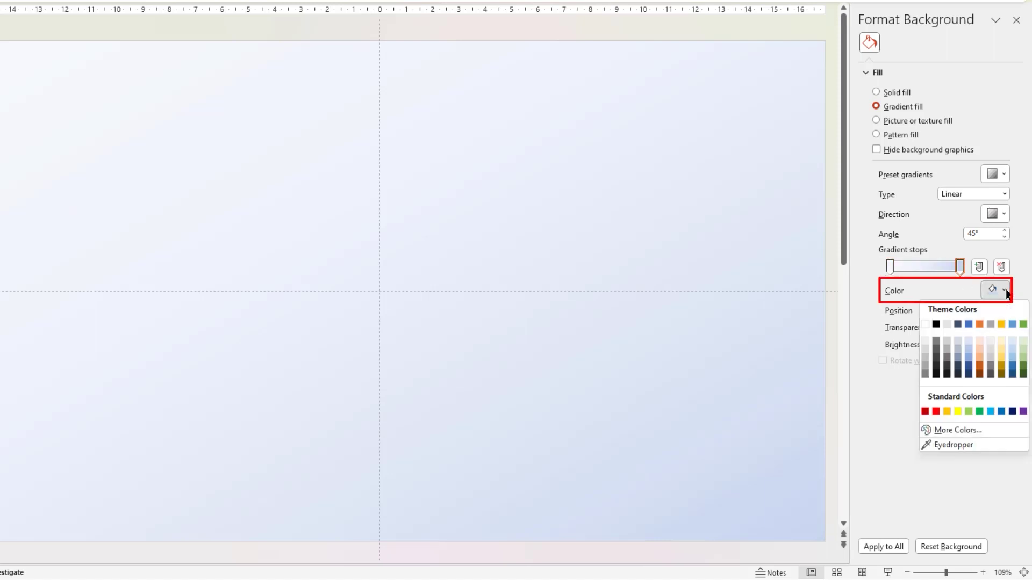
left_click(952, 433)
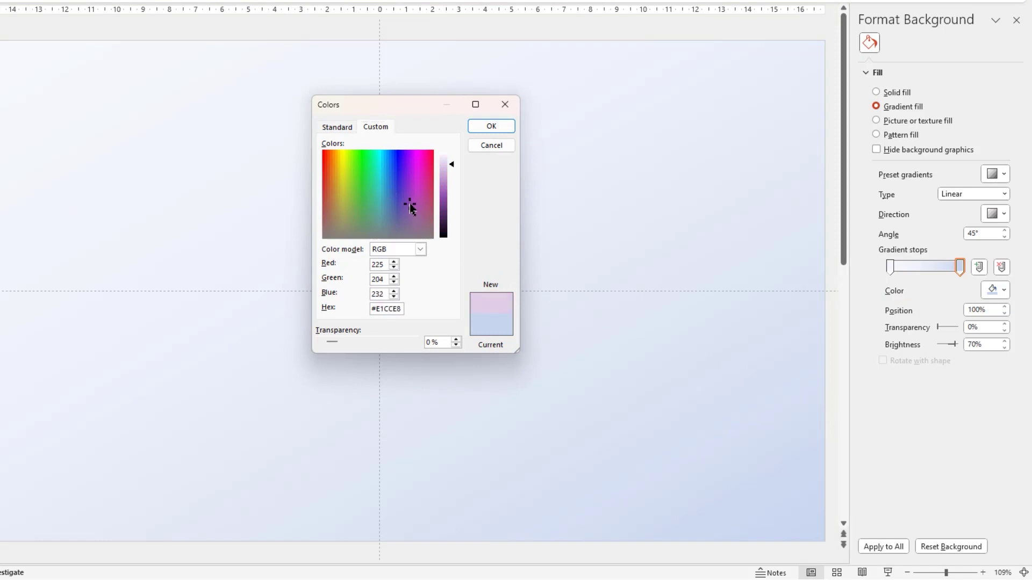
left_click(445, 222)
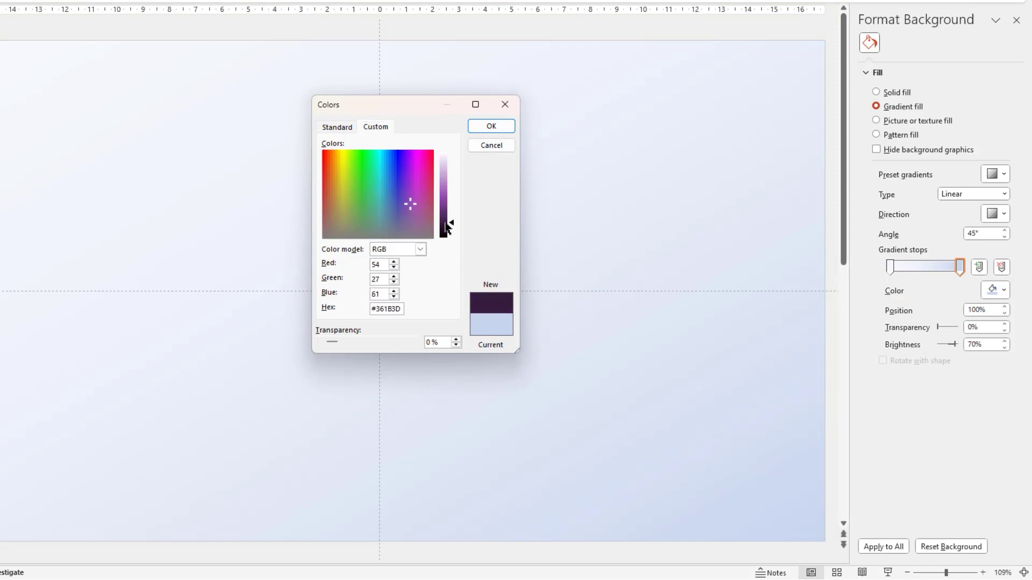
left_click(485, 131)
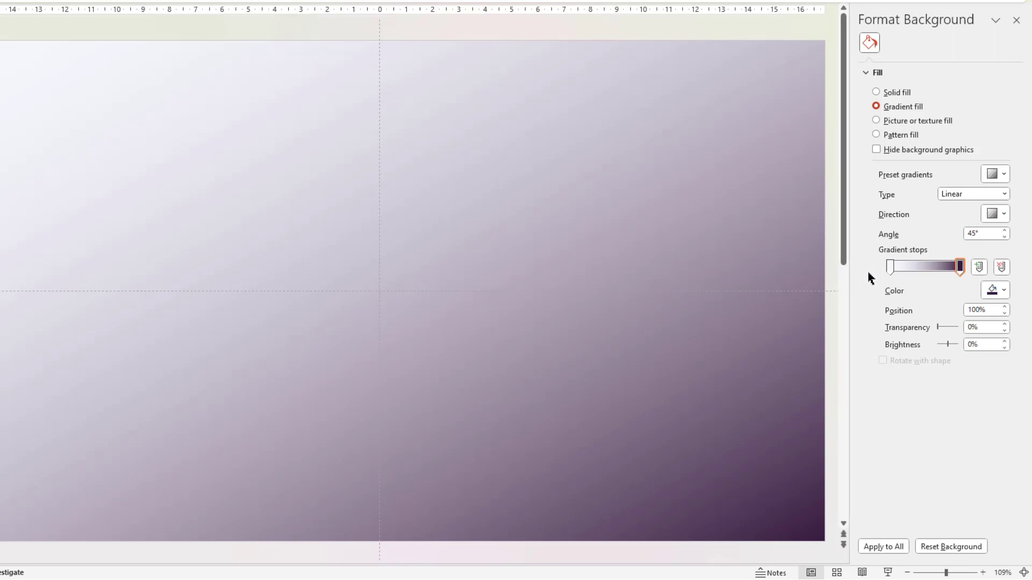
Set the first gradient stop to medium purple #964CAA using a custom colour
left_click(995, 292)
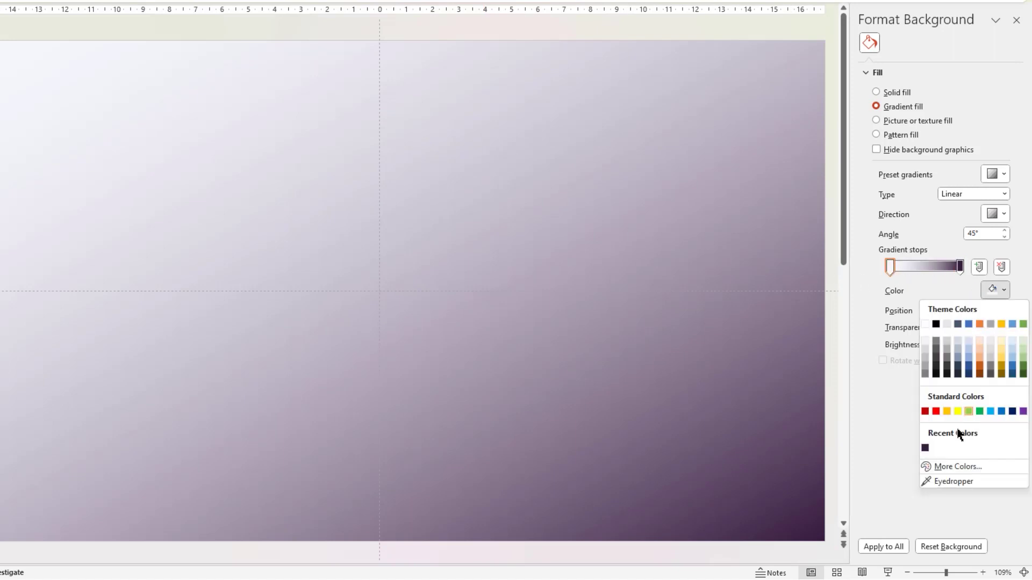
left_click(943, 467)
left_click(445, 199)
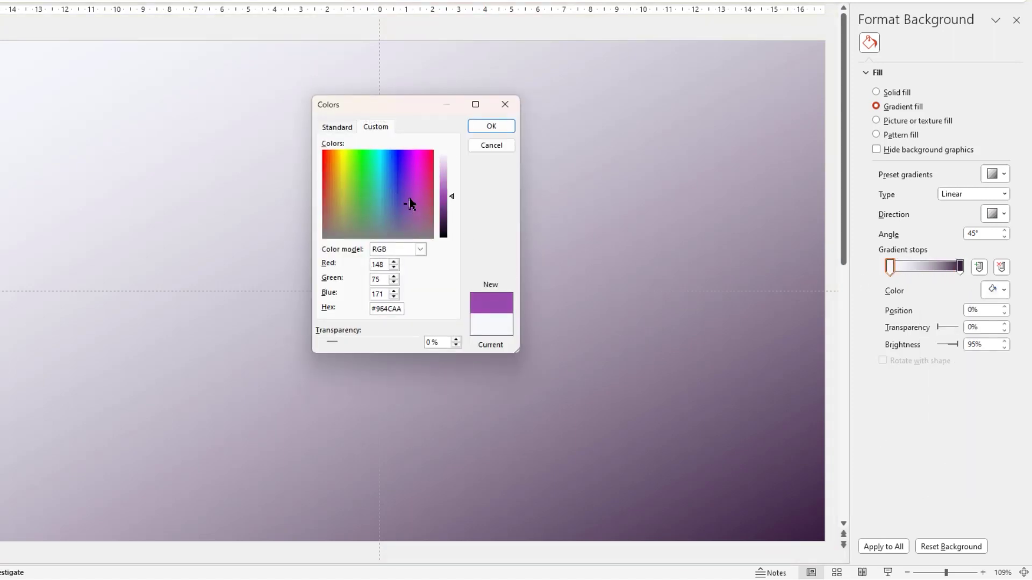
left_click(494, 128)
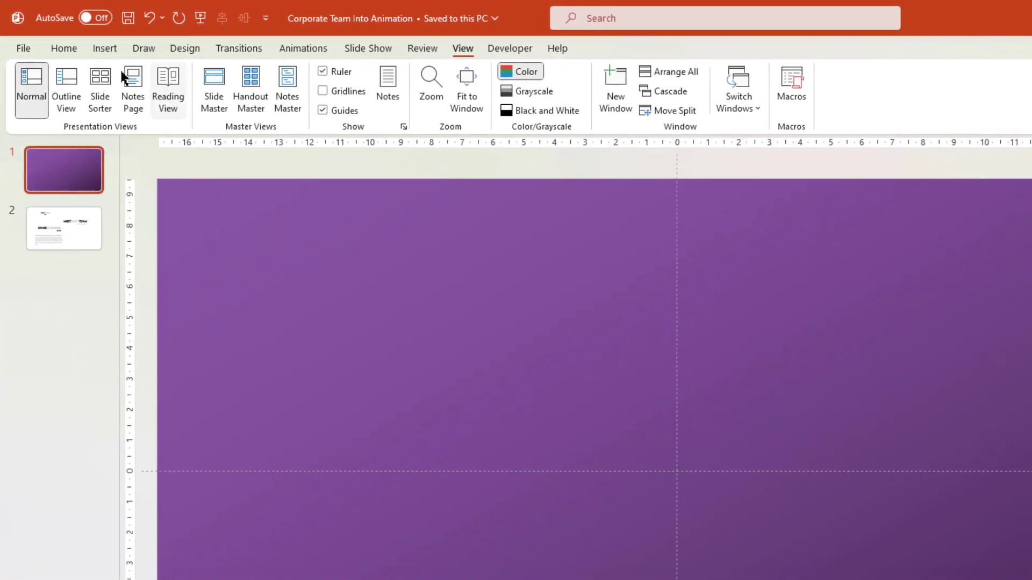
left_click(75, 34)
Draw a large rounded rectangle across the slide and reduce its corner rounding
left_click(337, 116)
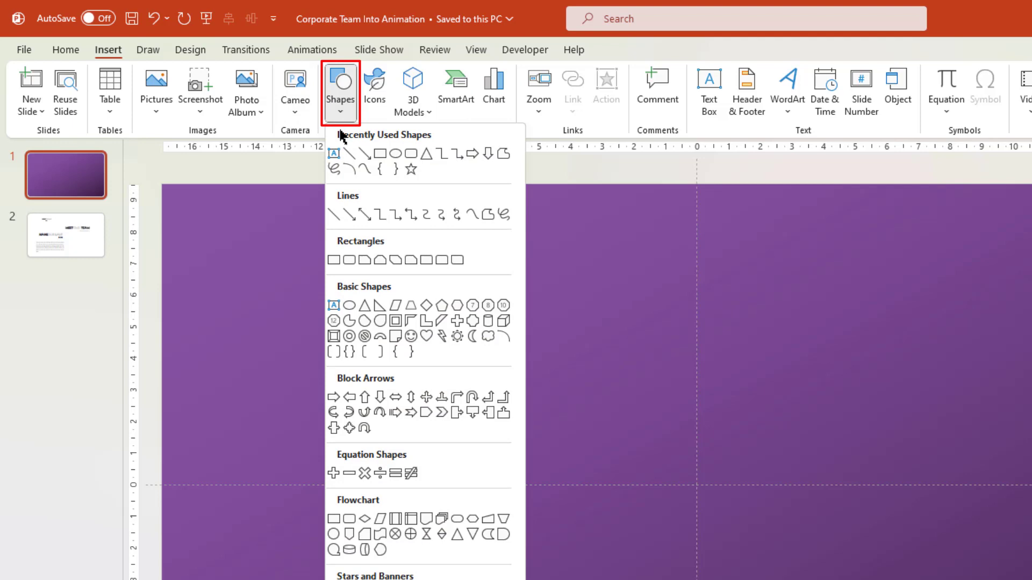
left_click(410, 155)
mouse_move(194, 203)
left_mouse_down()
mouse_move(309, 310)
mouse_move(776, 483)
mouse_move(818, 532)
left_mouse_up()
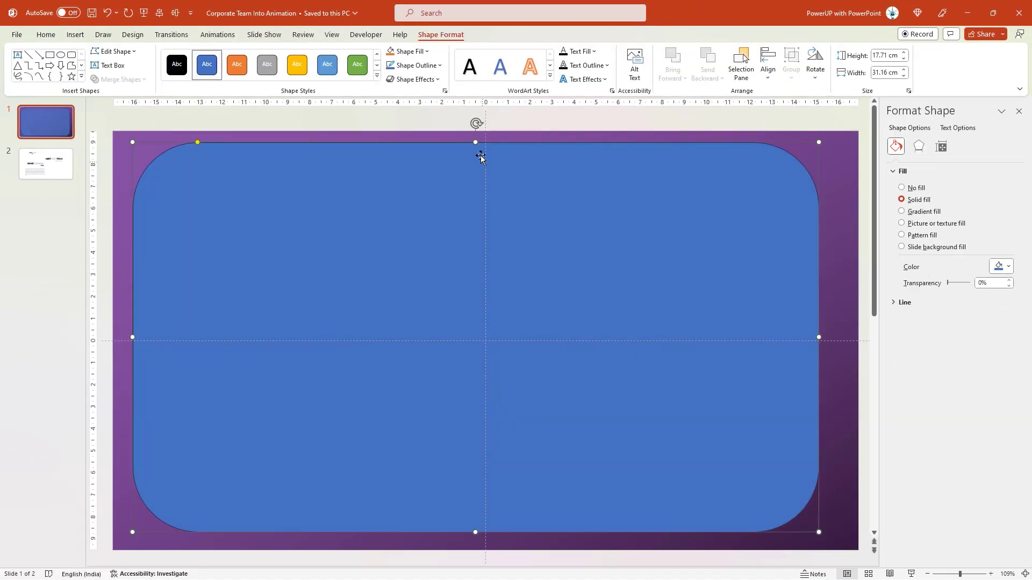
left_click_drag(473, 143, 472, 153)
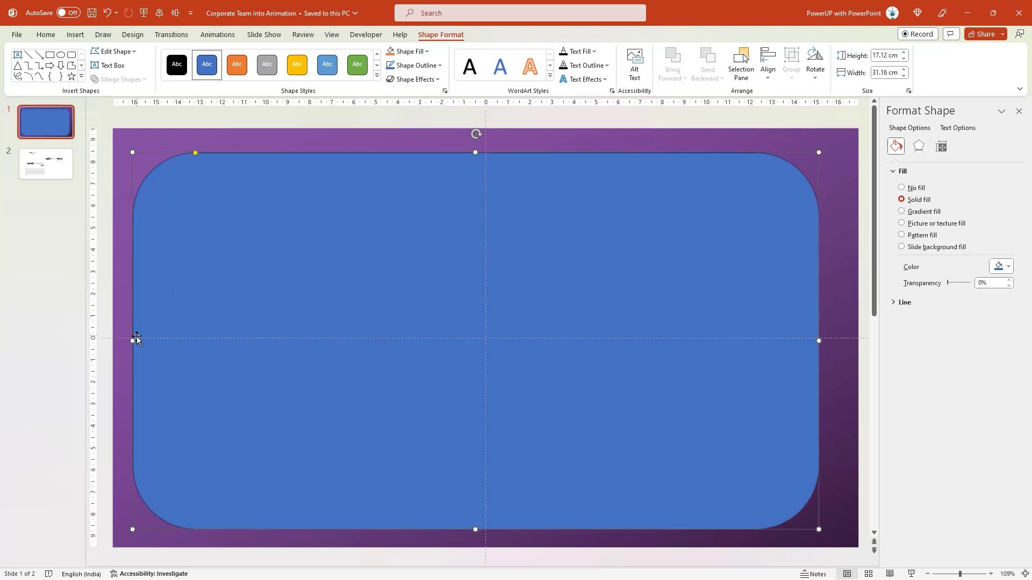
left_click_drag(132, 341, 142, 341)
left_click_drag(199, 156, 154, 157)
left_click_drag(282, 227, 288, 225)
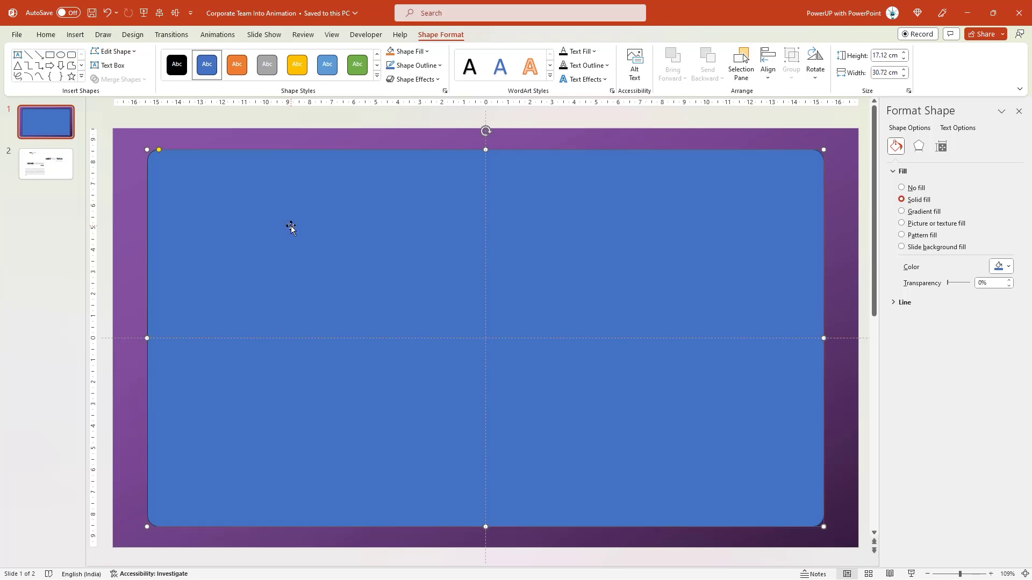
Give the rectangle a white outline and white fill at 78% transparency
left_click(419, 66)
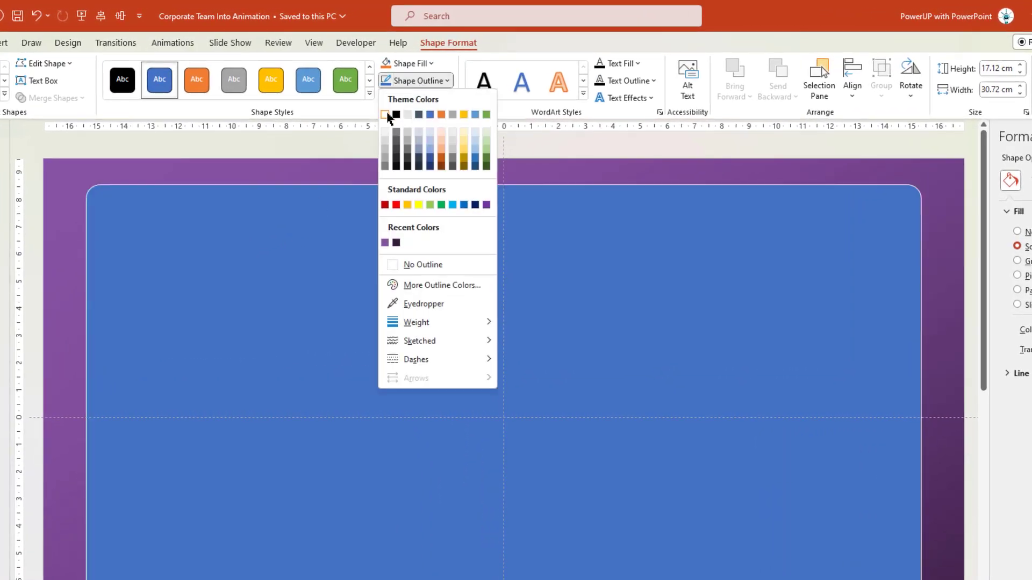
left_click(385, 115)
left_click(424, 66)
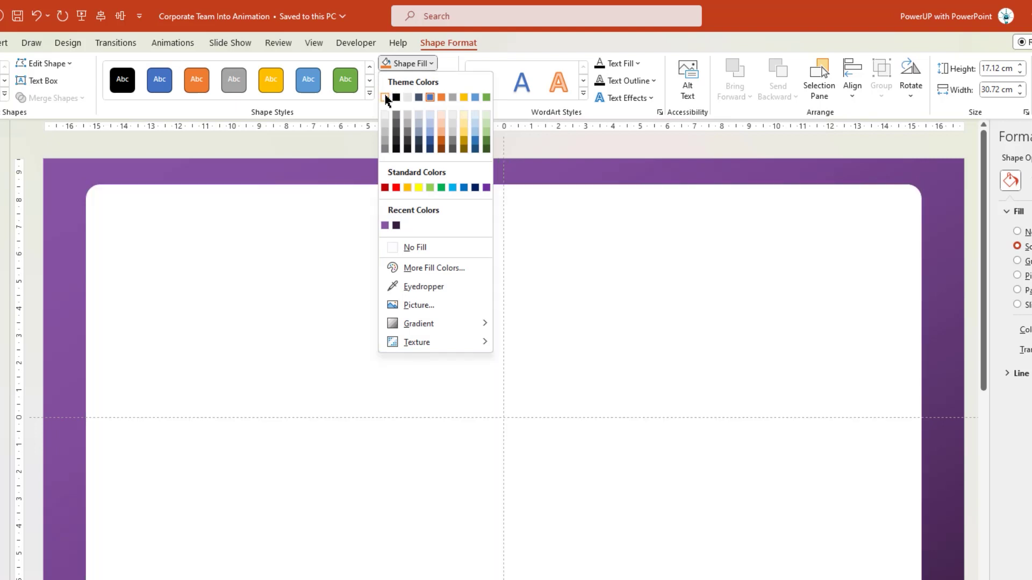
left_click(385, 97)
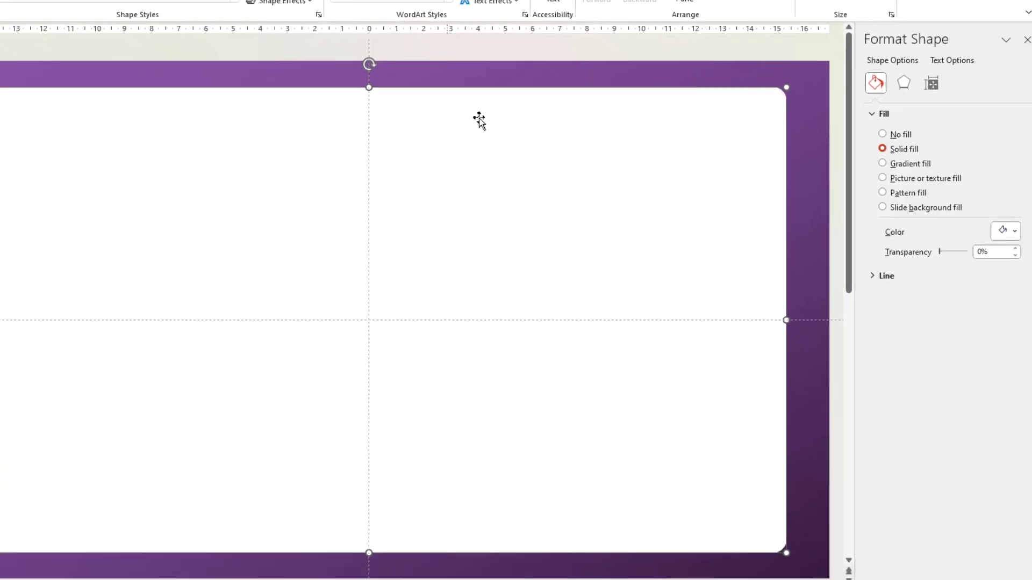
left_click_drag(928, 243, 950, 250)
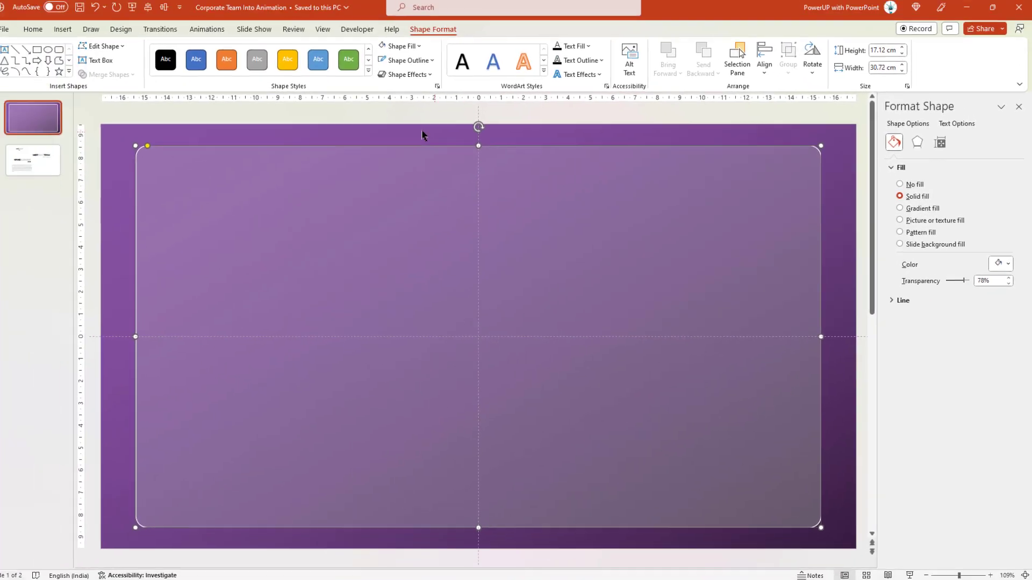
left_click(287, 63)
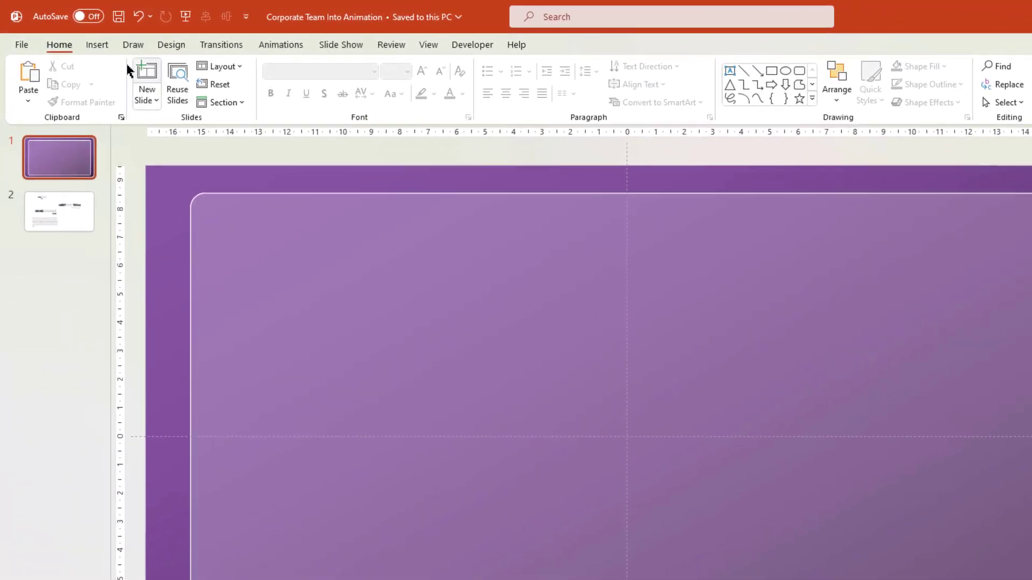
Draw a circle at the panel's top-left and duplicate it into a column of five
left_click(79, 37)
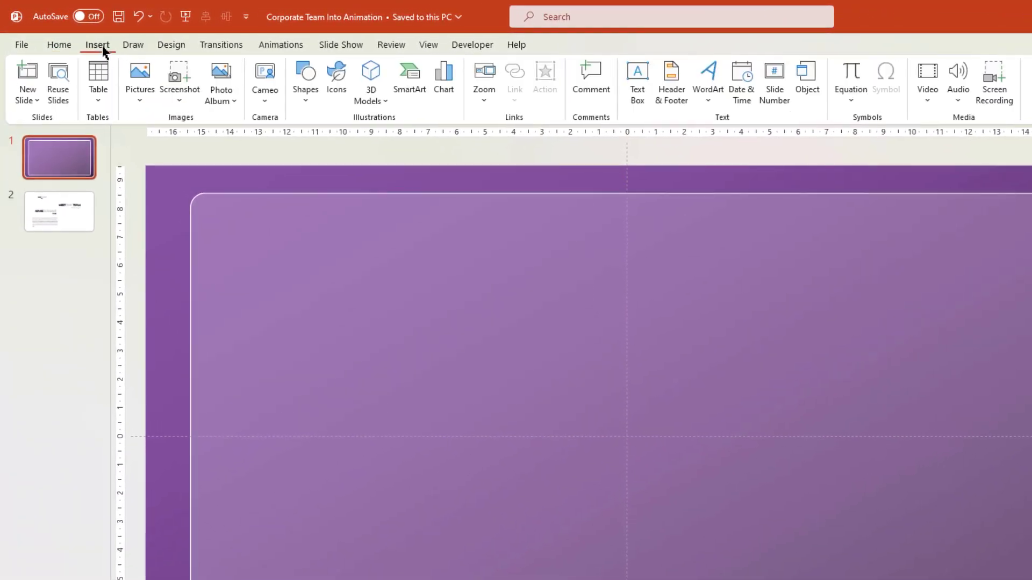
left_click(309, 103)
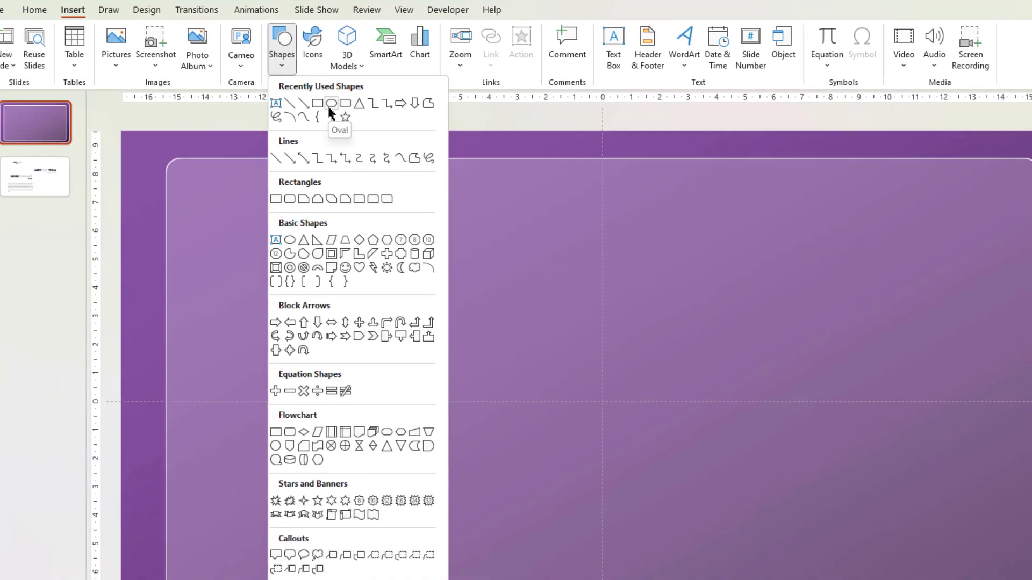
left_click(354, 138)
left_click_drag(240, 239, 301, 284)
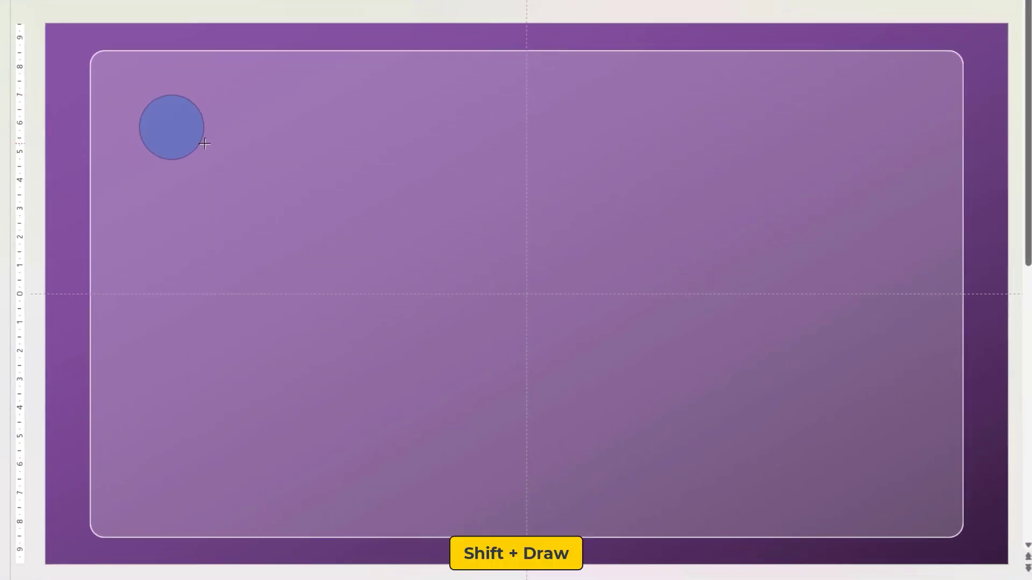
mouse_move(169, 122)
left_mouse_down()
mouse_move(163, 110)
mouse_move(170, 191)
left_mouse_up()
key("ctrl+d")
key("ctrl+d")
key("ctrl+d")
key("ctrl+d")
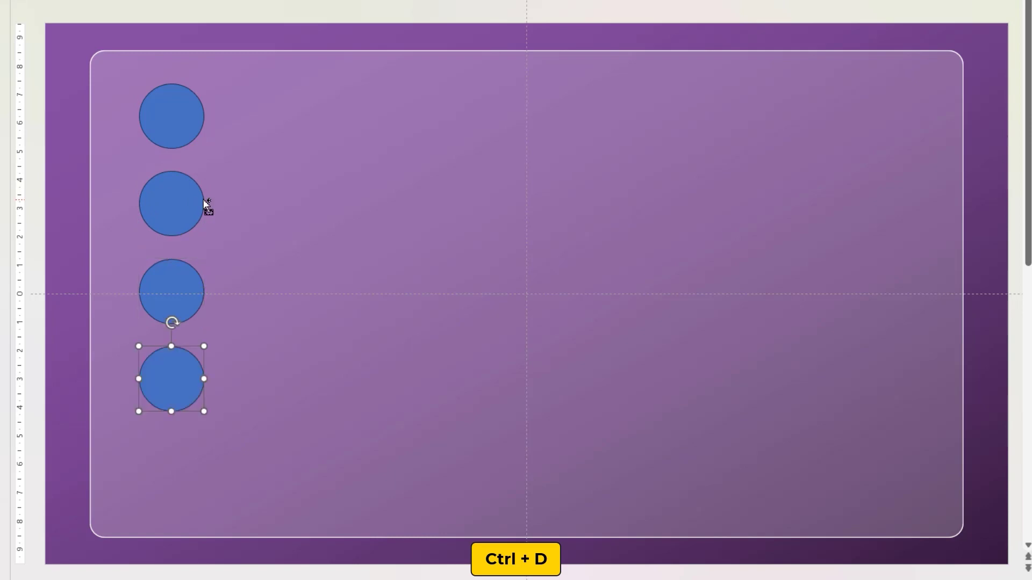
left_click(171, 285, "shift")
left_click(170, 215, "shift")
left_click(170, 115, "shift")
left_click_drag(168, 120, 169, 125)
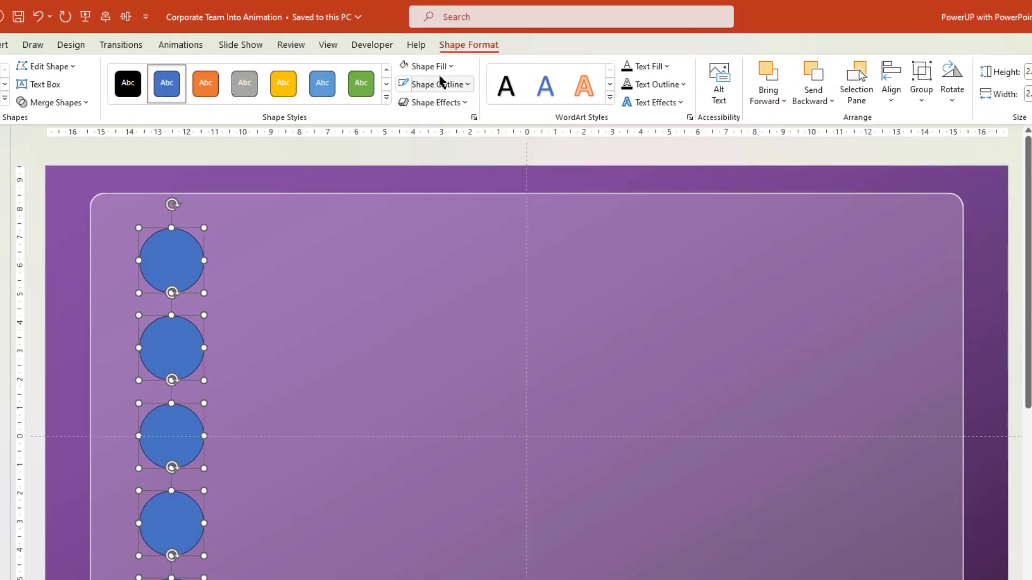
Remove the circles' fill and give them a thin white outline
left_click(427, 66)
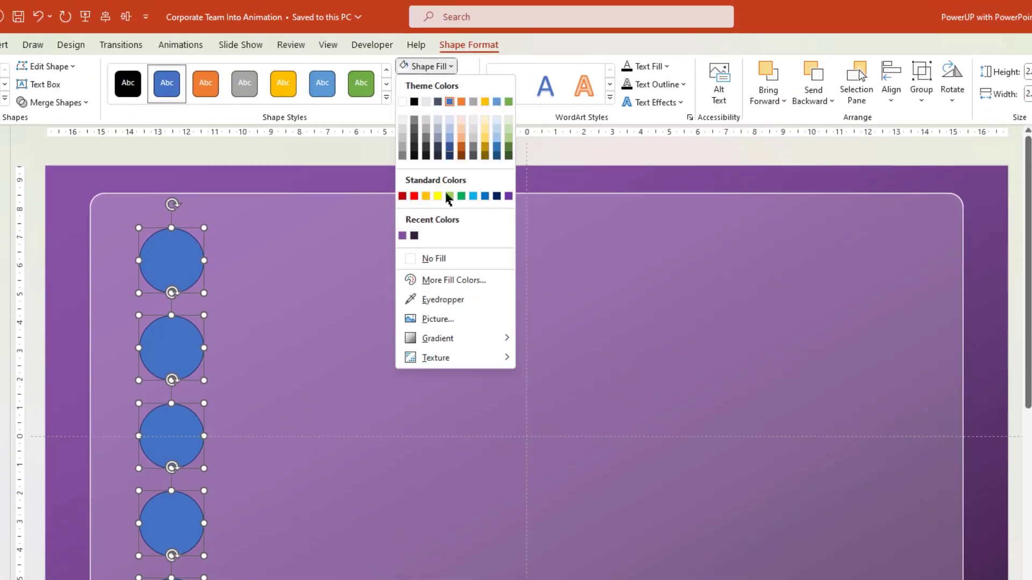
left_click(434, 258)
left_click(451, 84)
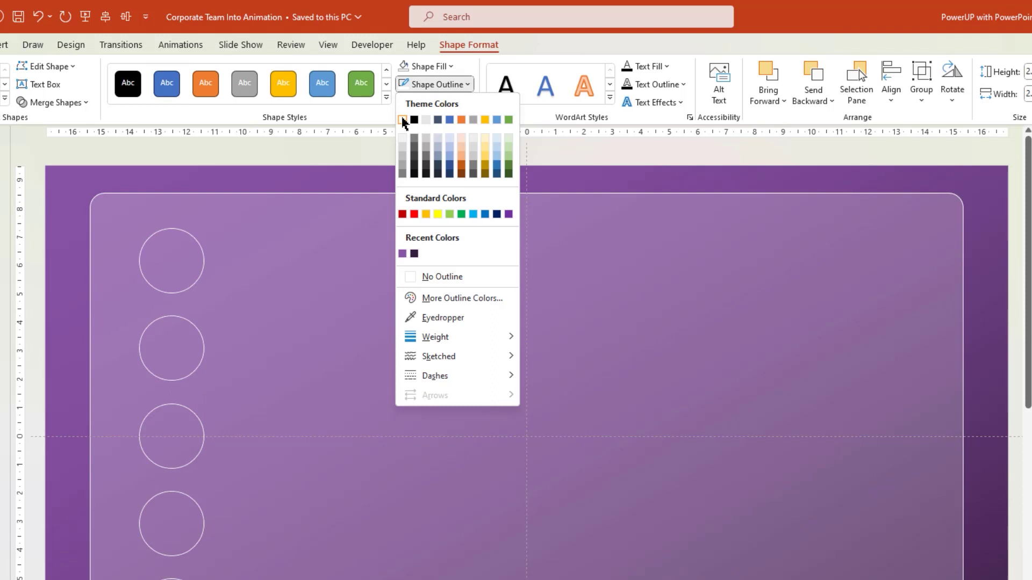
left_click(403, 119)
left_click(467, 89)
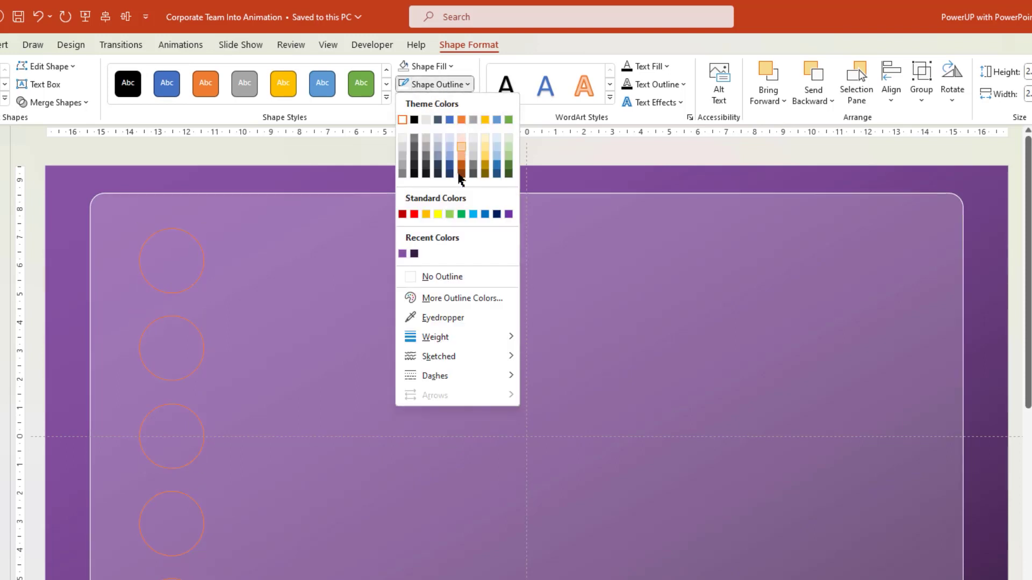
mouse_move(447, 337)
left_click(566, 373)
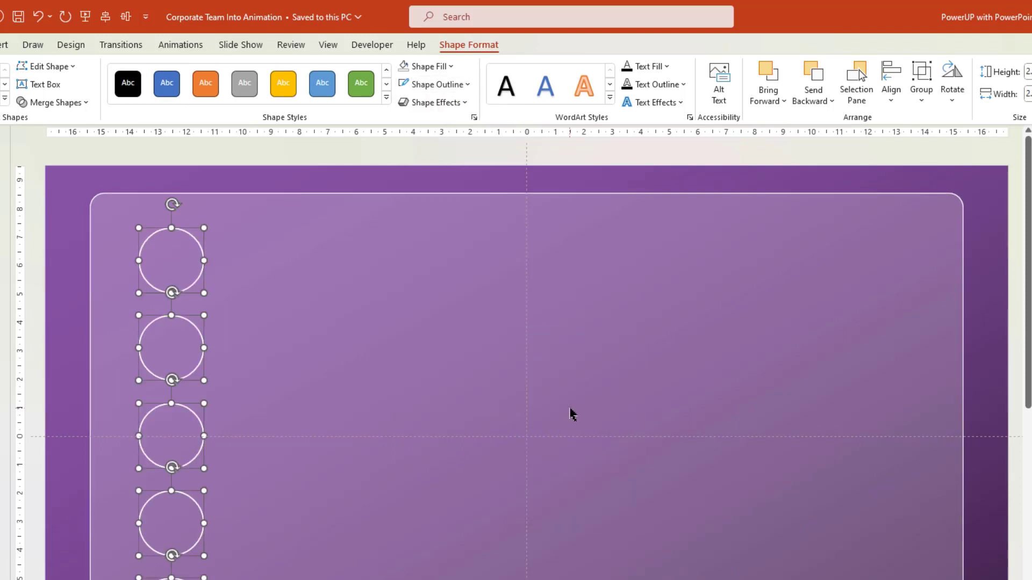
left_click(230, 171)
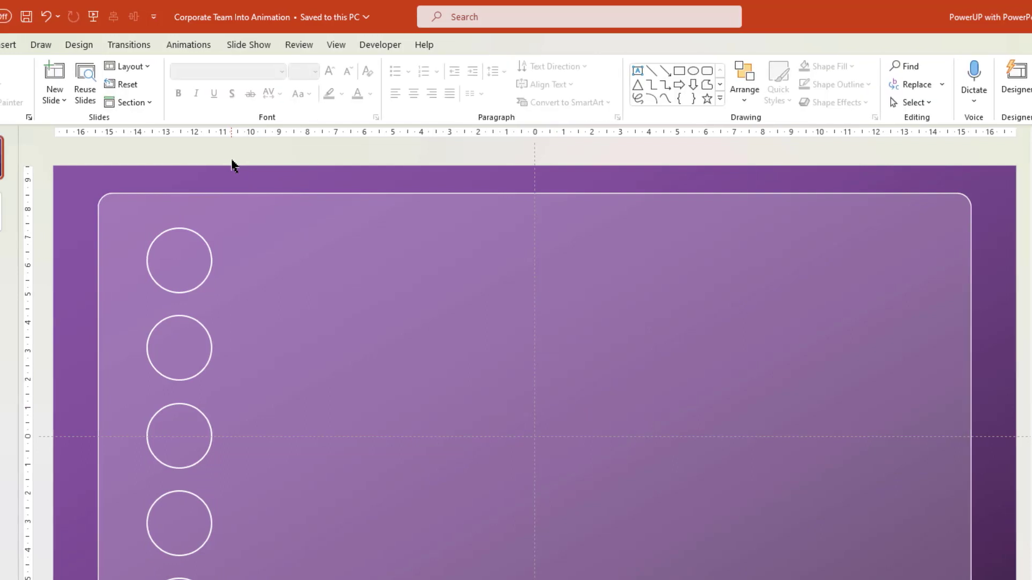
Draw a vertical line beside the circles and centre it vertically on the slide
left_click(97, 46)
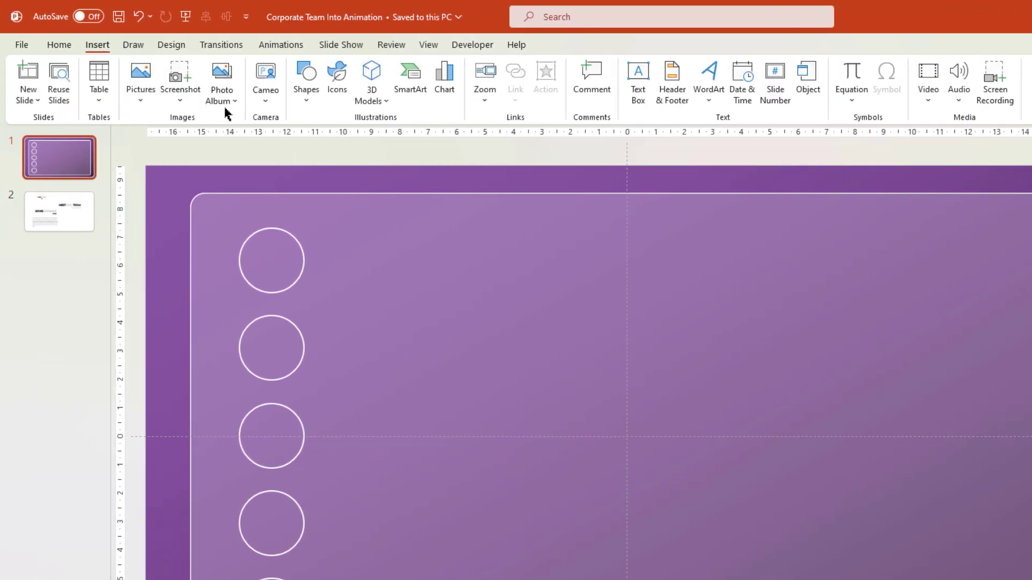
left_click(302, 102)
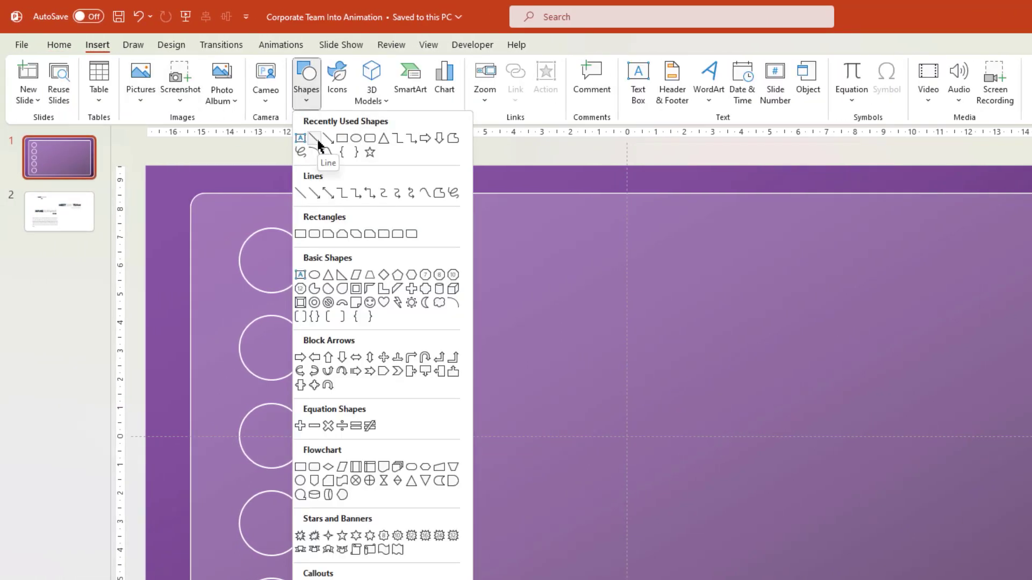
left_click(315, 139)
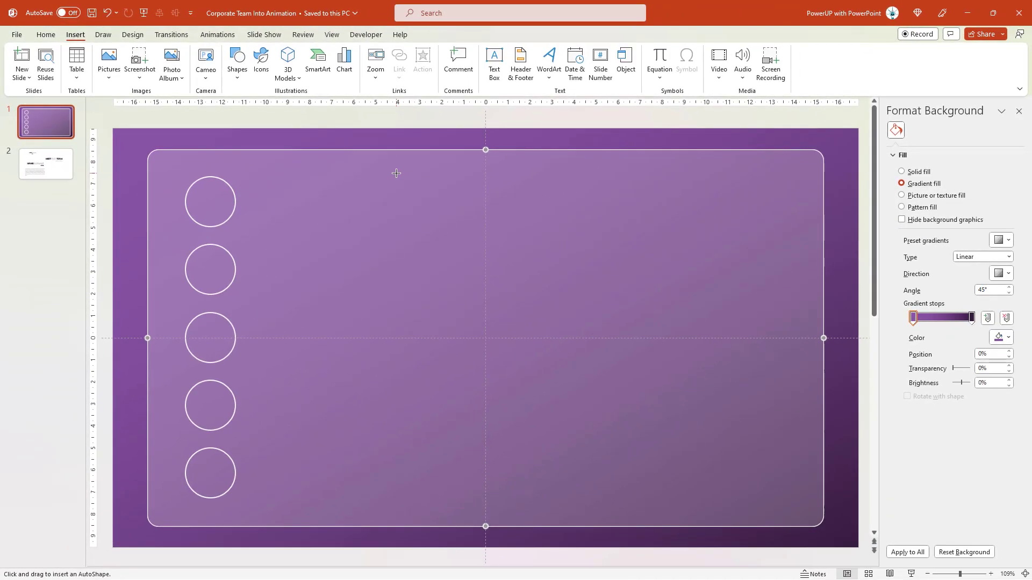
left_click_drag(403, 501, 403, 501)
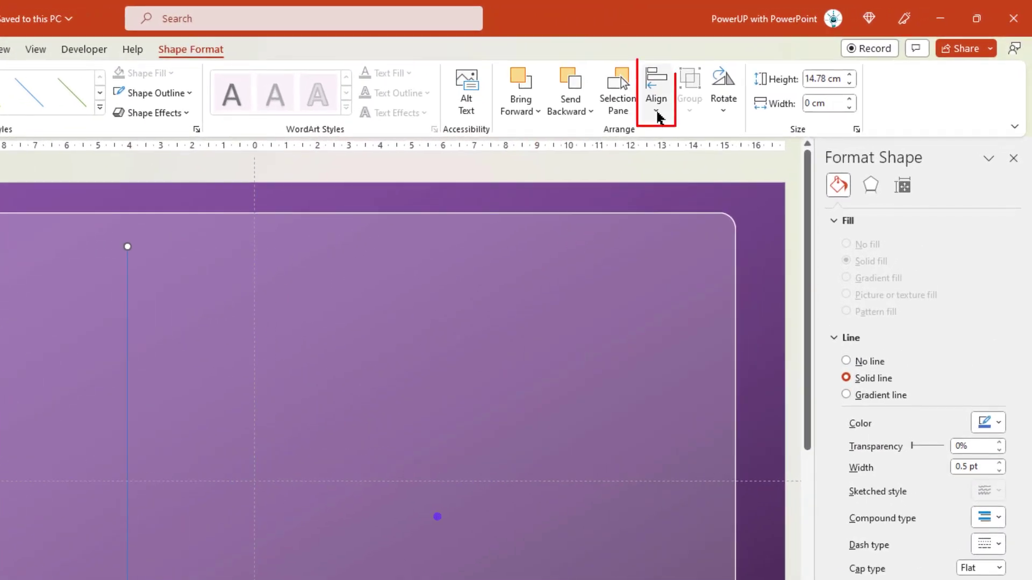
left_click(768, 74)
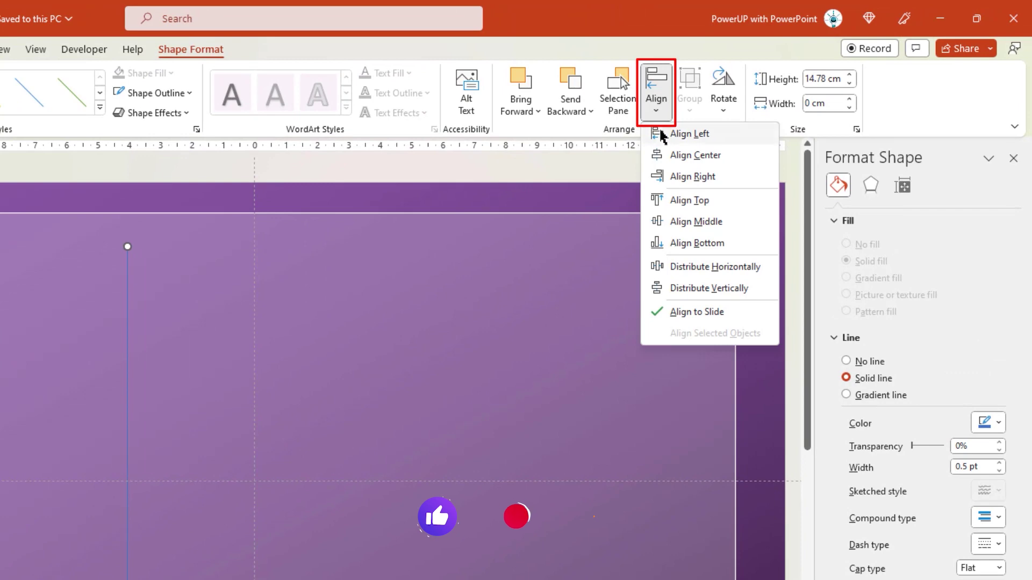
left_click(670, 223)
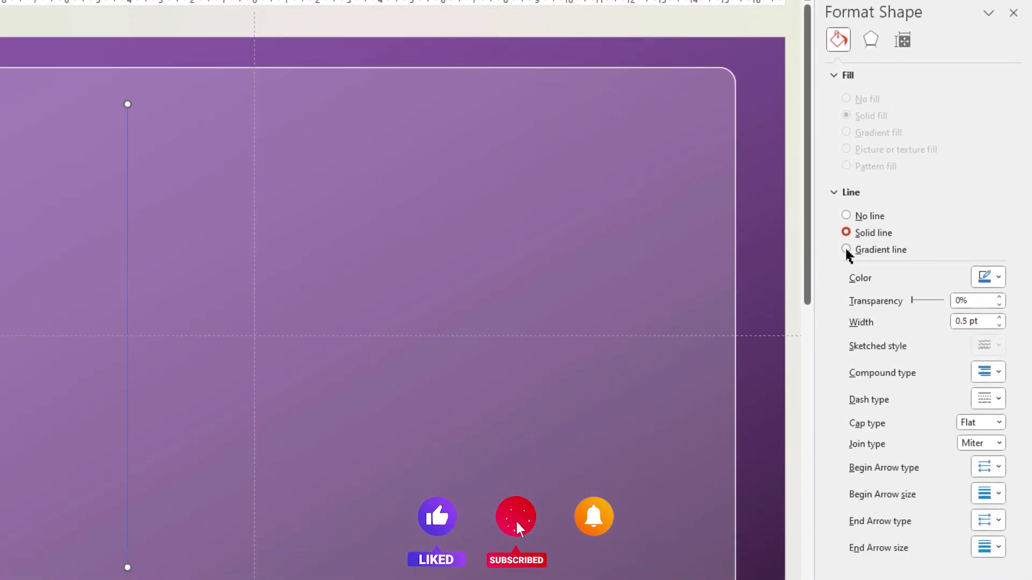
Give the line a two-stop gradient with a dark right stop at 91%
left_click(846, 250)
left_click(946, 388)
left_click(995, 388)
left_click_drag(928, 394, 945, 395)
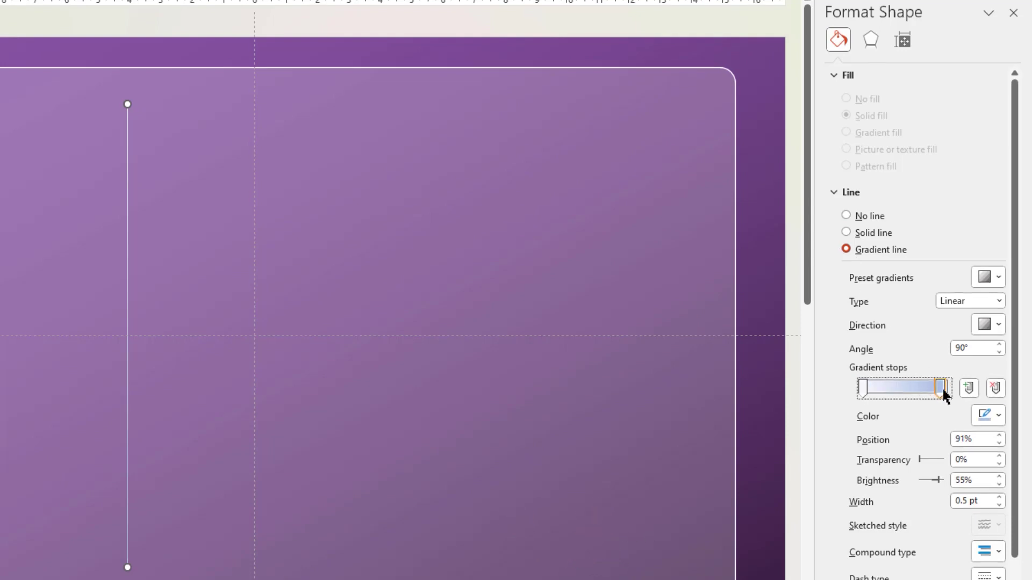
left_click(995, 416)
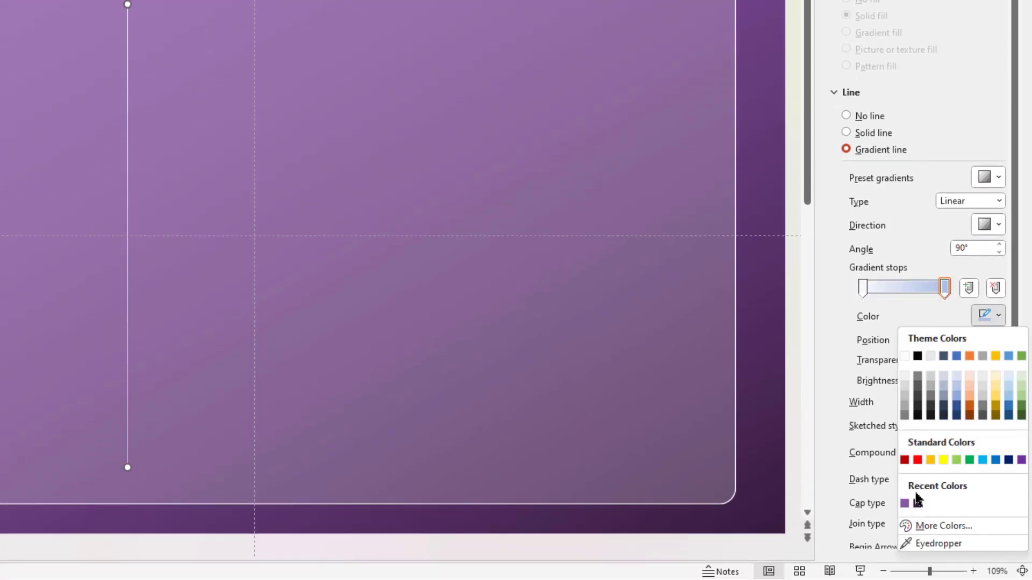
left_click(917, 504)
Make the left gradient stop purple and set the line width to 1.5 pt
left_click(863, 290)
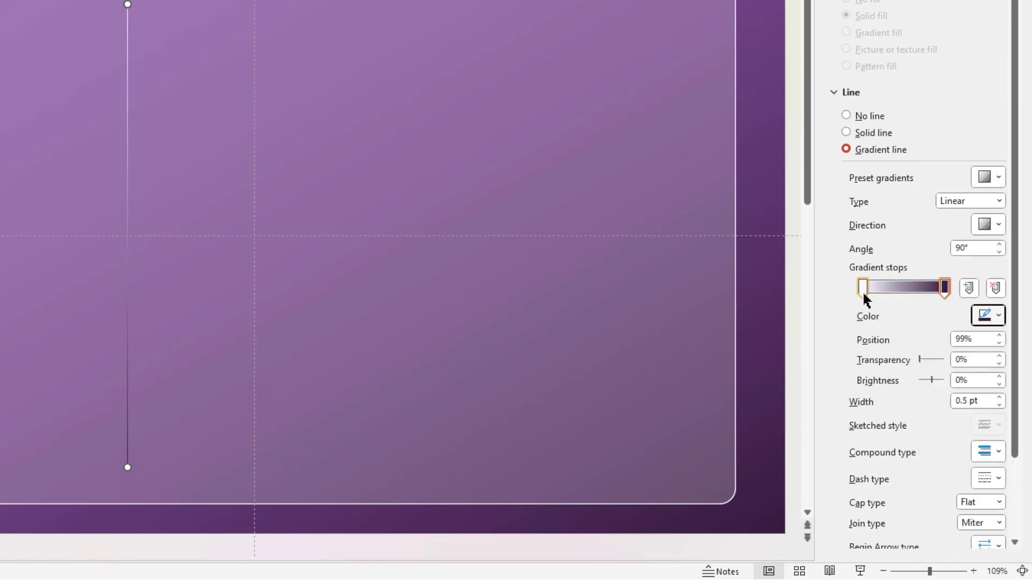
left_click(997, 316)
left_click(918, 503)
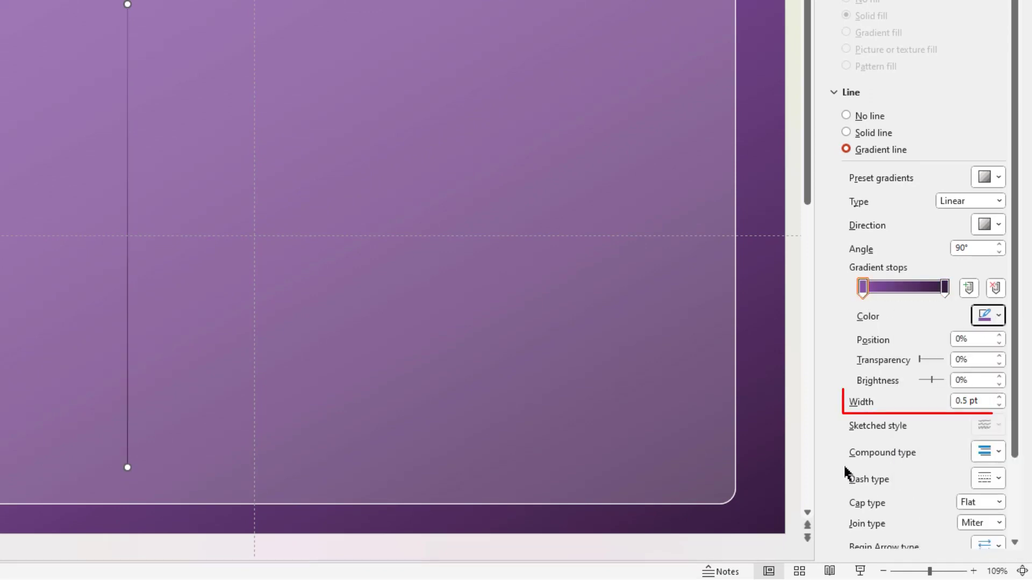
left_click(998, 398)
double_click(998, 397)
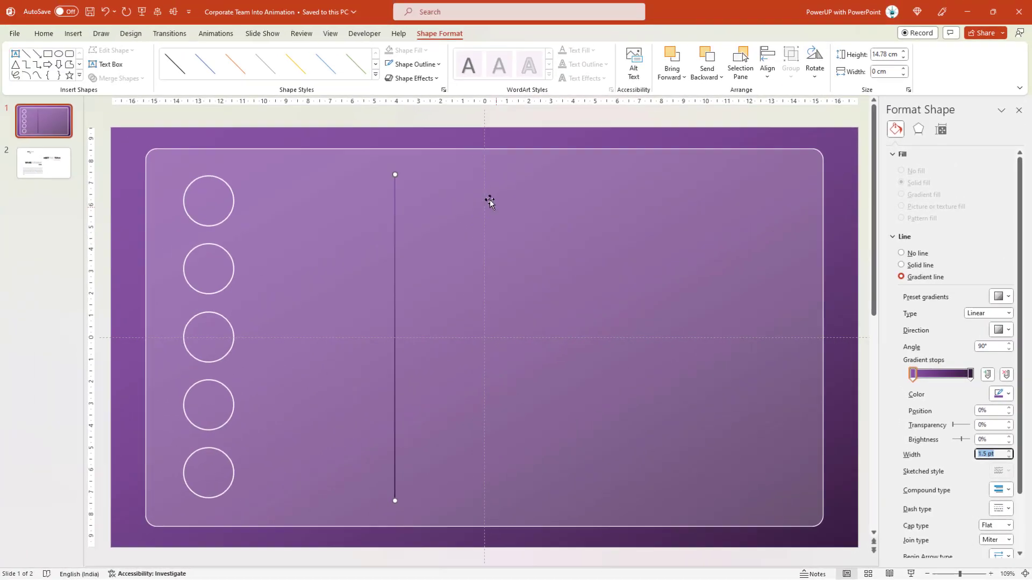
left_click(190, 0)
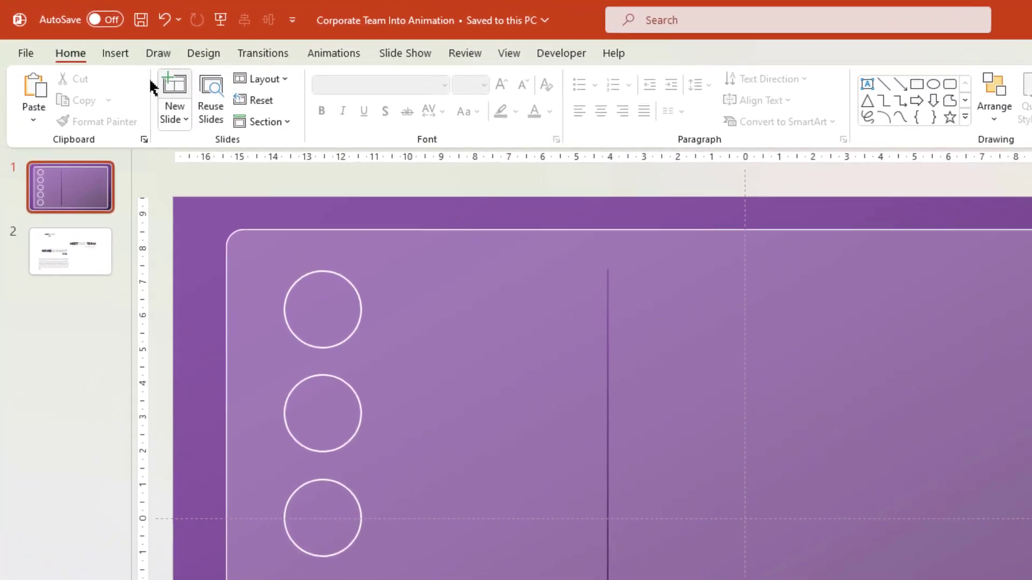
Draw a fully rounded pill shape around the top circle
left_click(75, 35)
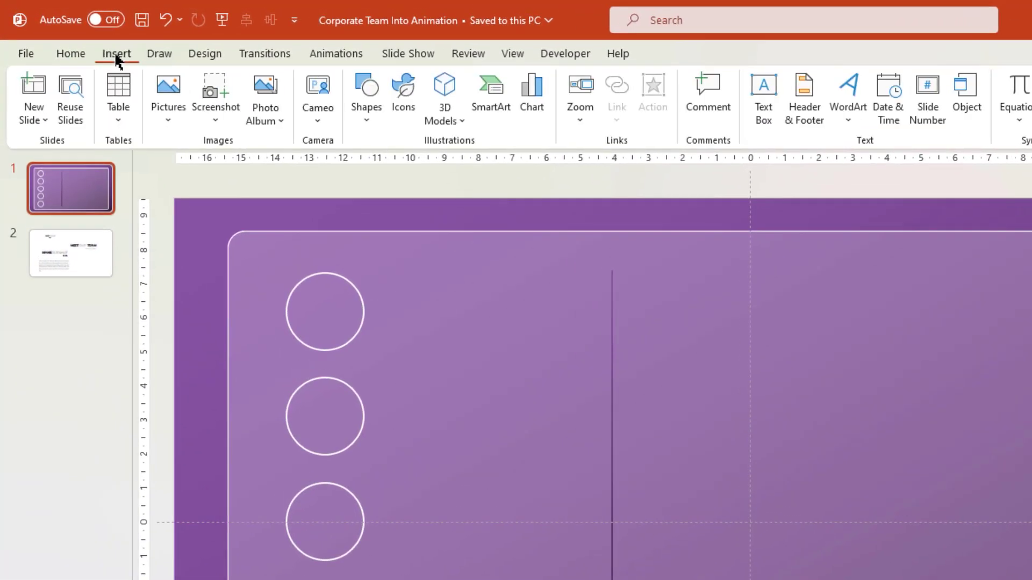
left_click(368, 111)
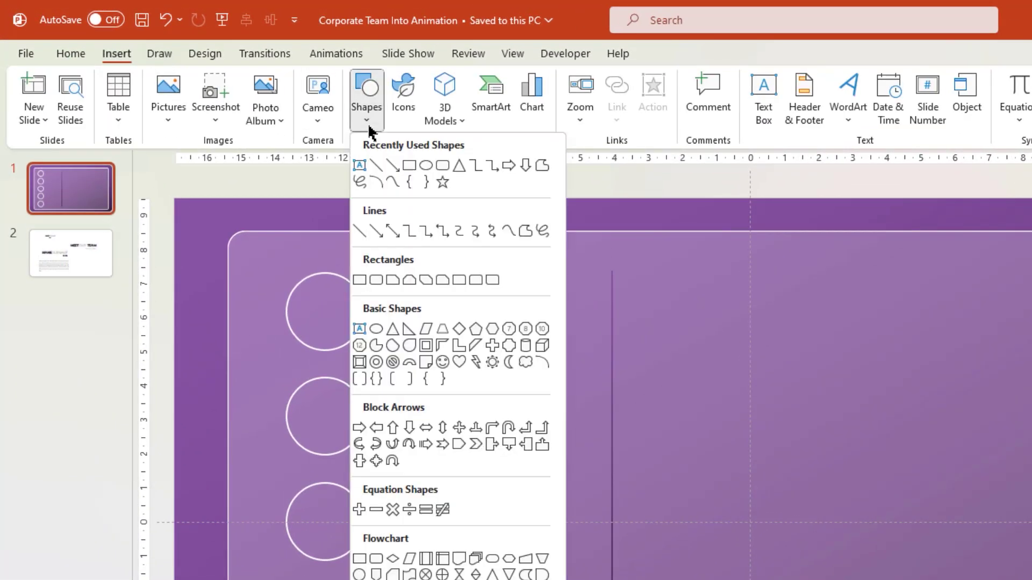
left_click(440, 171)
left_click_drag(268, 263, 438, 343)
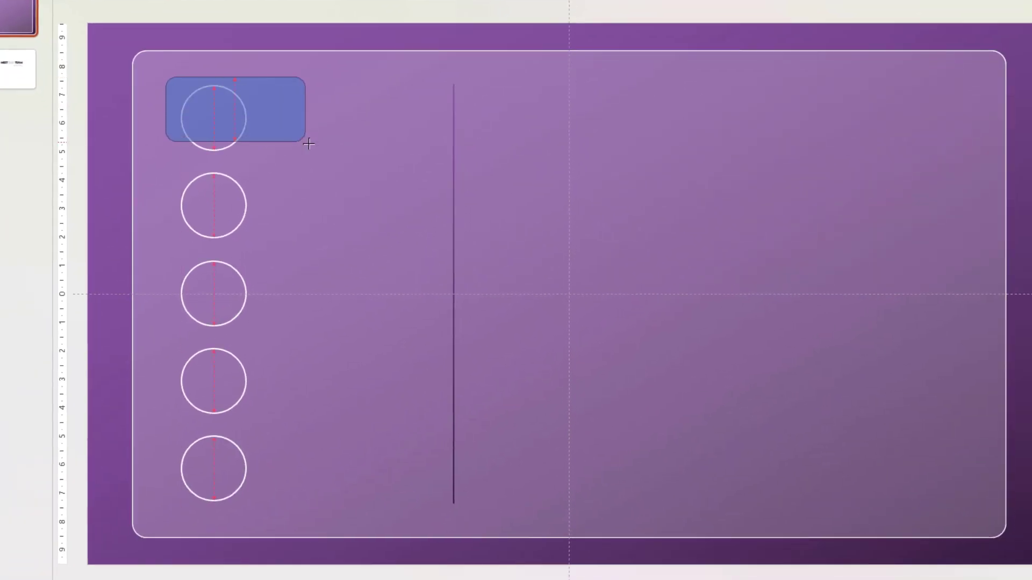
left_click_drag(308, 143, 431, 162)
left_click_drag(180, 77, 223, 90)
key("Up")
key("Up")
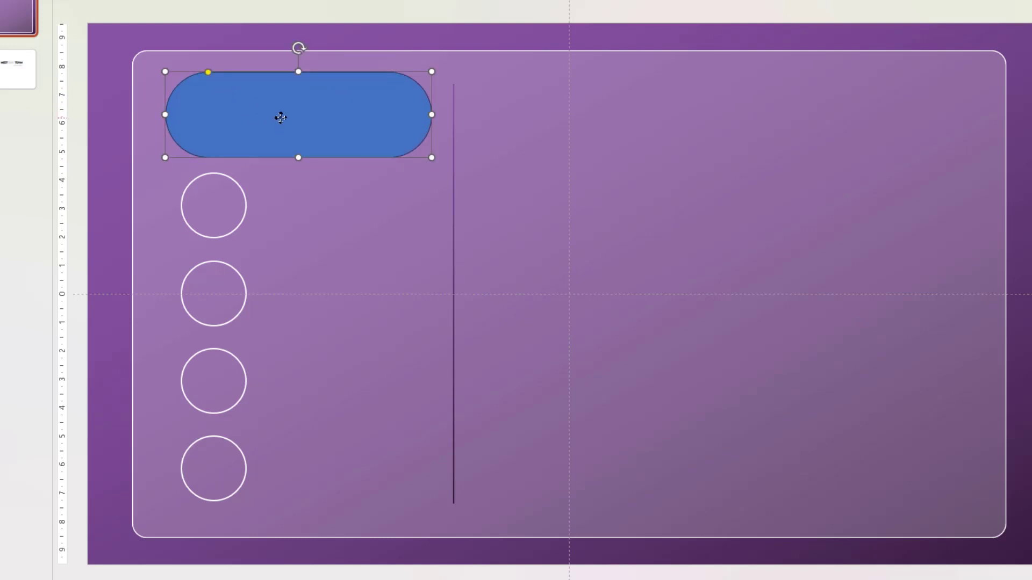
Bring the circles in front of the pill and fine-tune the pill's position and size
left_click_drag(152, 12, 288, 535)
right_click(236, 491)
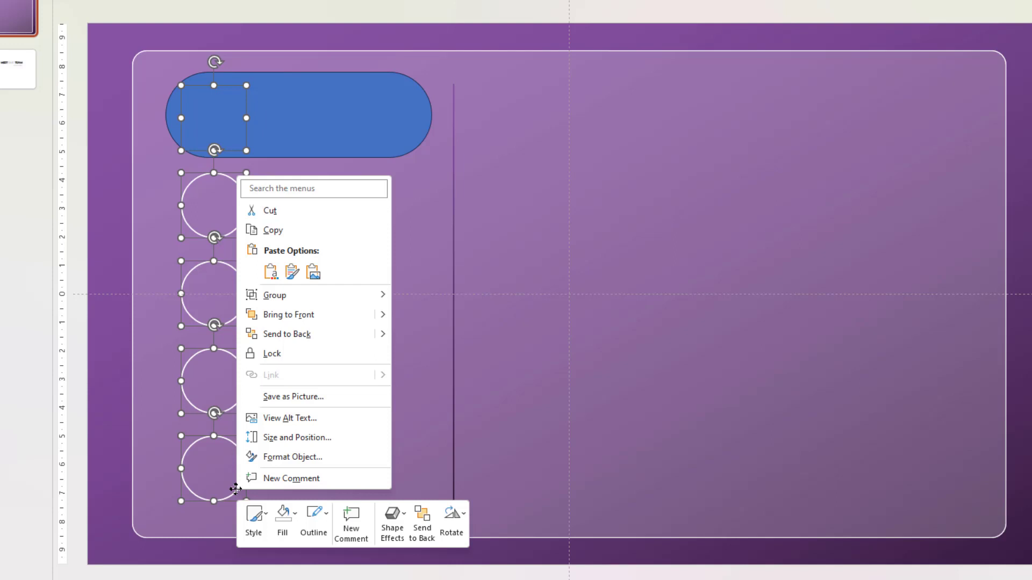
left_click(297, 319)
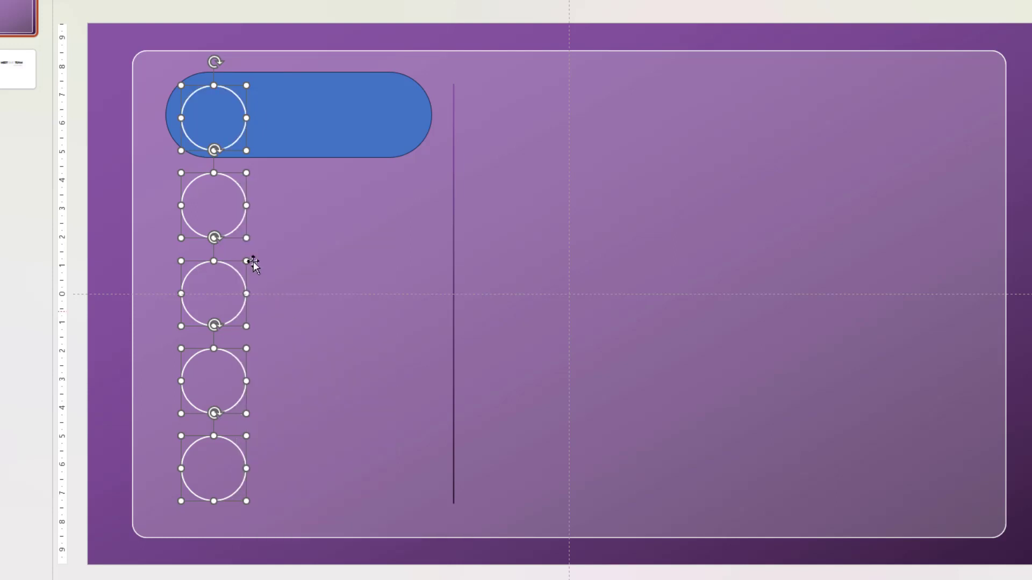
key("Escape")
left_click(318, 103)
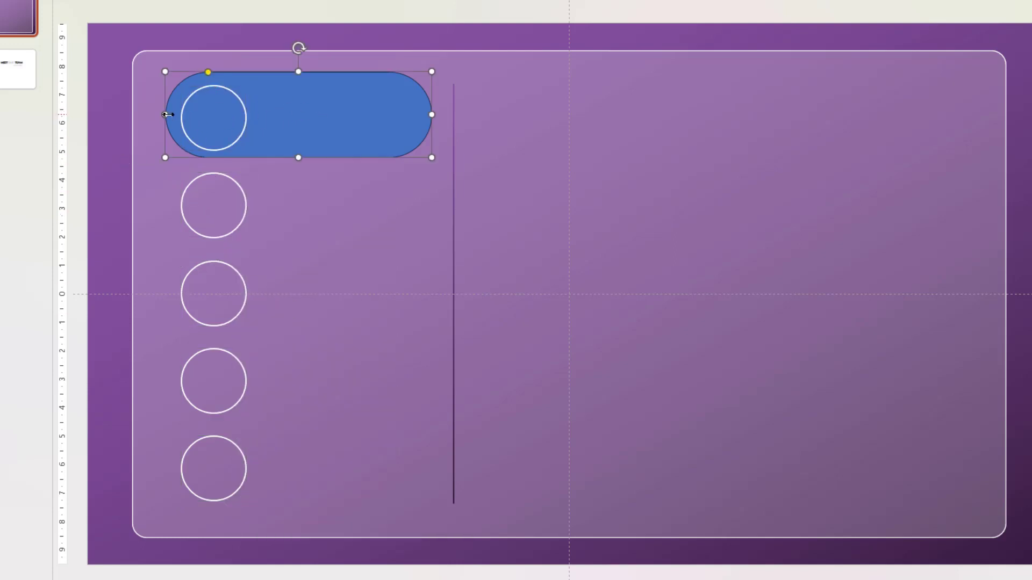
scroll(198, 113, "up", 3)
left_click_drag(483, 168, 486, 169)
left_click_drag(483, 220, 479, 224)
left_click_drag(260, 203, 256, 202)
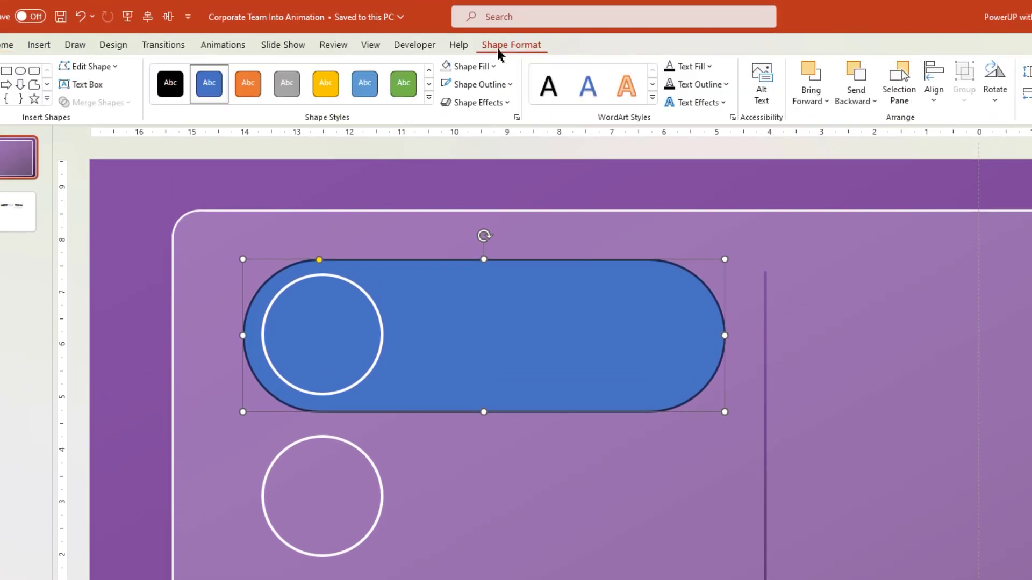
Remove the pill's outline and fill it with dark blue-gray
left_click(486, 84)
left_click(491, 273)
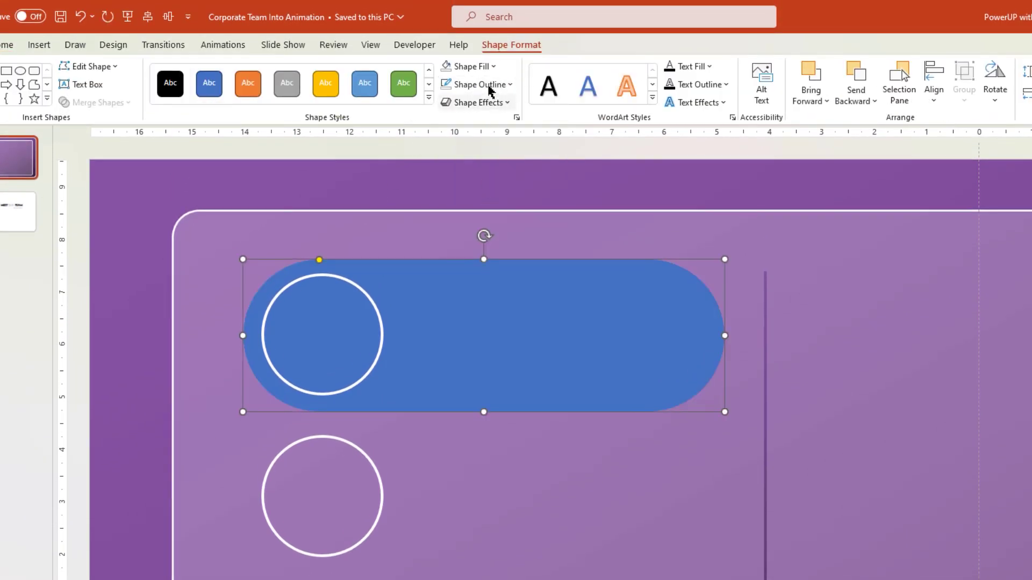
left_click(490, 69)
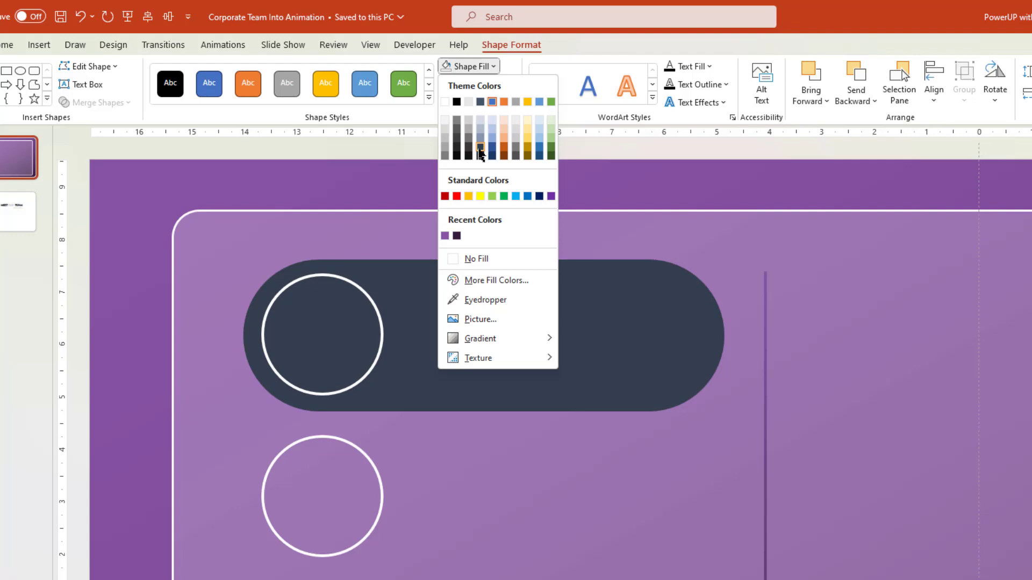
left_click(479, 157)
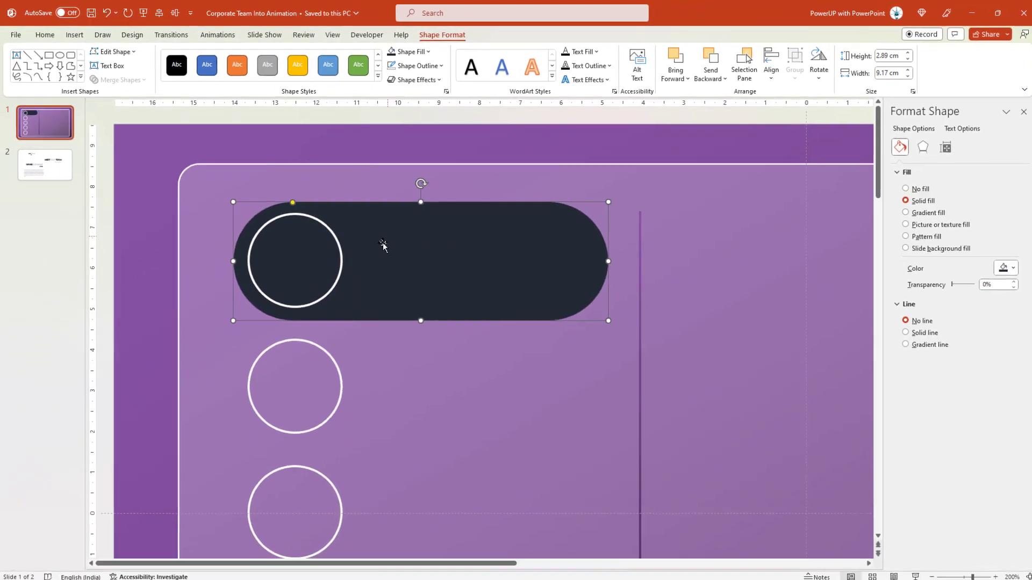
scroll(390, 251, "down", 9)
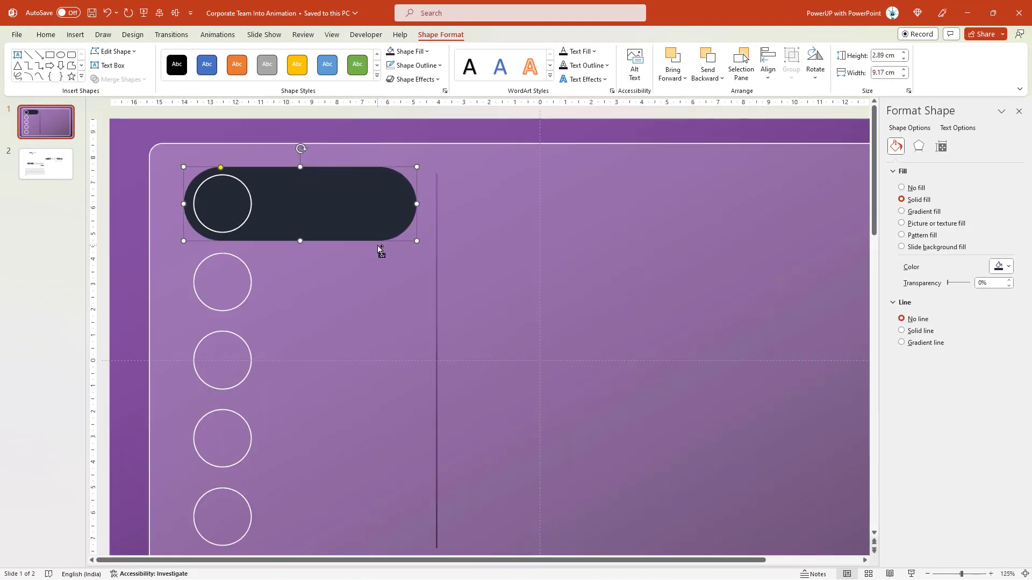
left_click(134, 202)
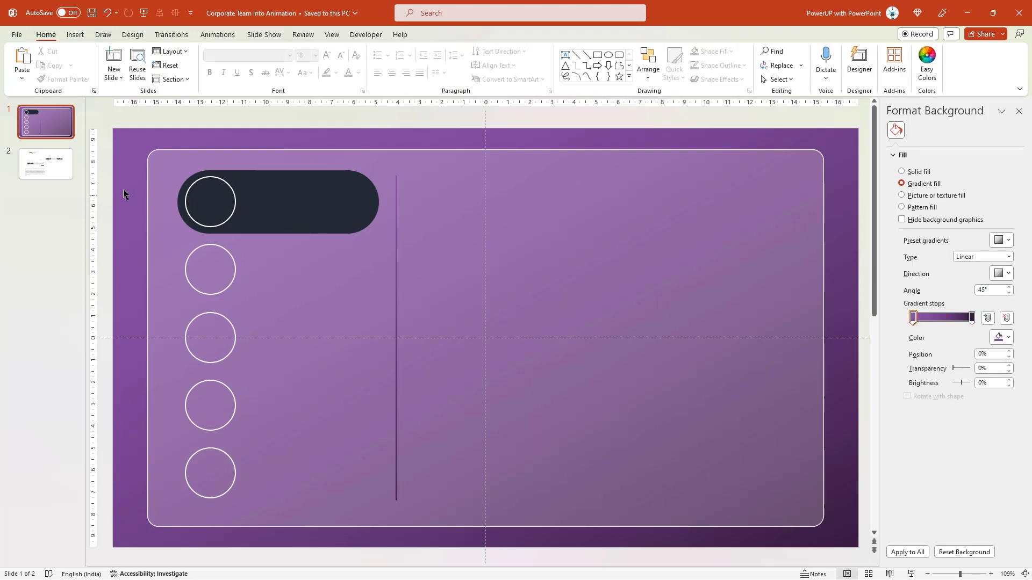
Paste slide 2's small NAME SURNAME and CEO text onto the pill in white
left_click(62, 170)
left_click(298, 210)
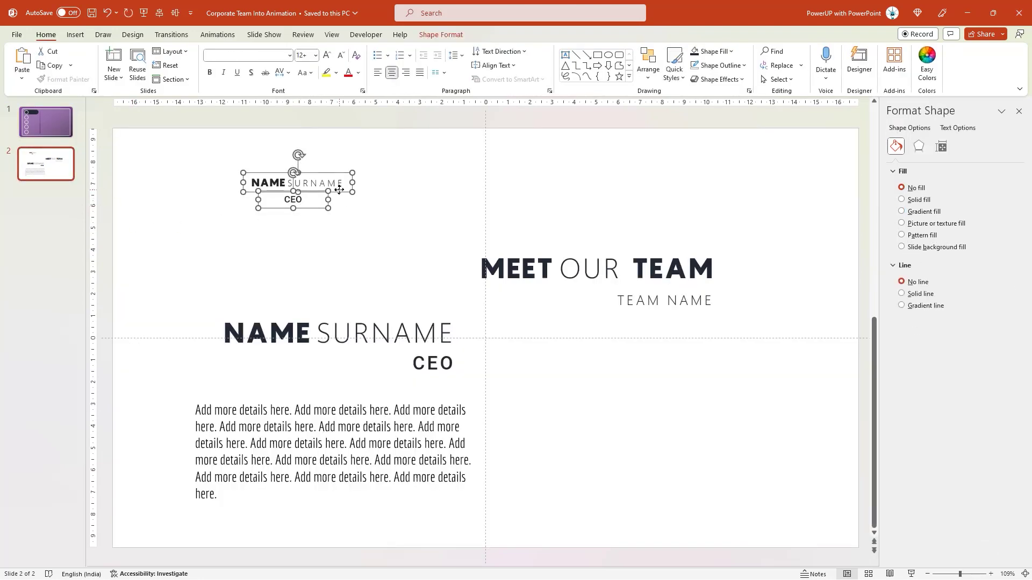
left_click(48, 126)
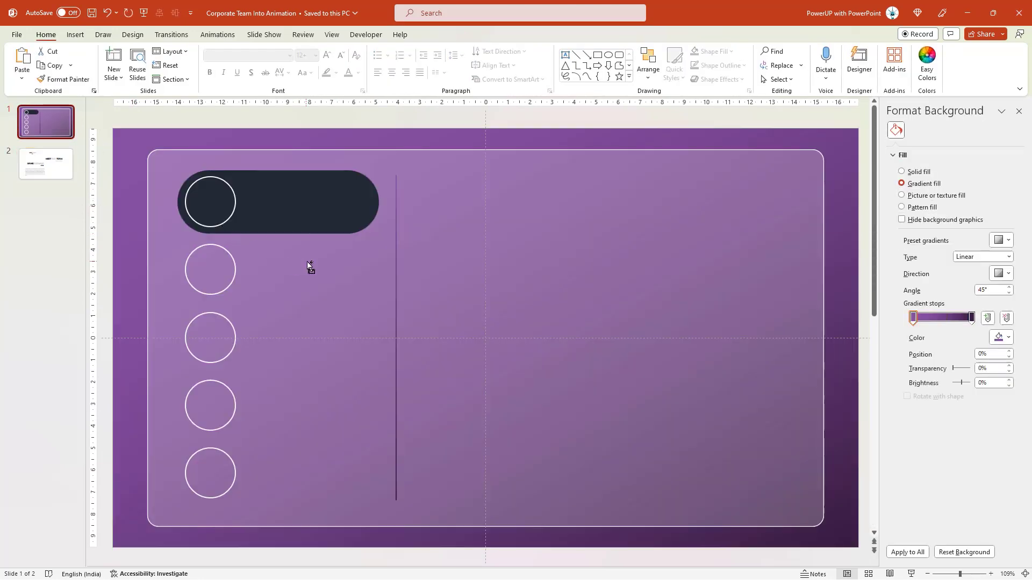
key("ctrl+v")
left_click(358, 73)
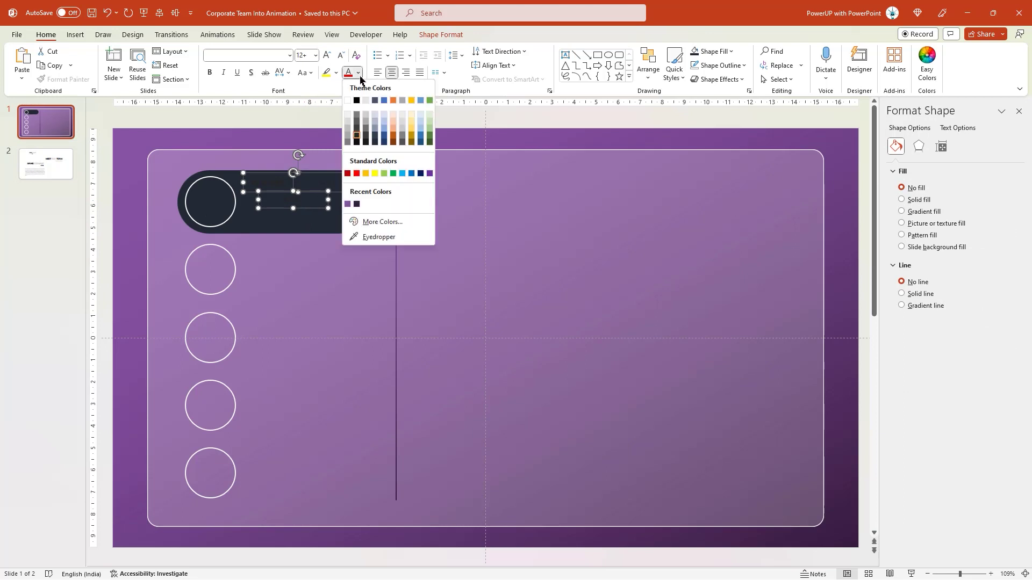
left_click(352, 100)
left_click_drag(328, 176, 334, 185)
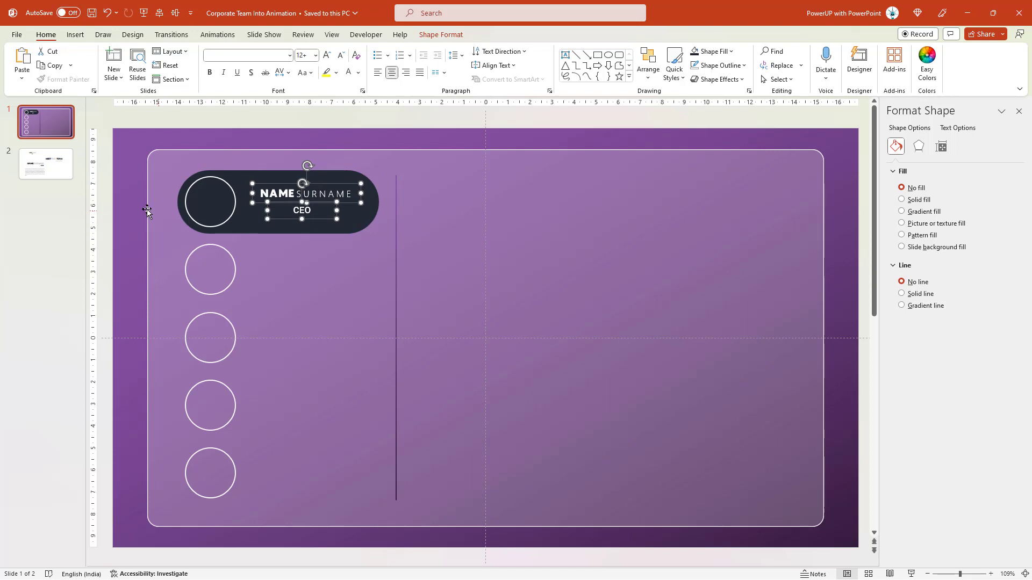
left_click(139, 206)
Paste the large NAME SURNAME, CEO and details text onto the card's right half in white
left_click(46, 164)
left_click(254, 322)
left_click(424, 373, "shift")
left_click(374, 438, "shift")
left_click(49, 126)
key("ctrl+v")
left_click_drag(416, 313, 679, 247)
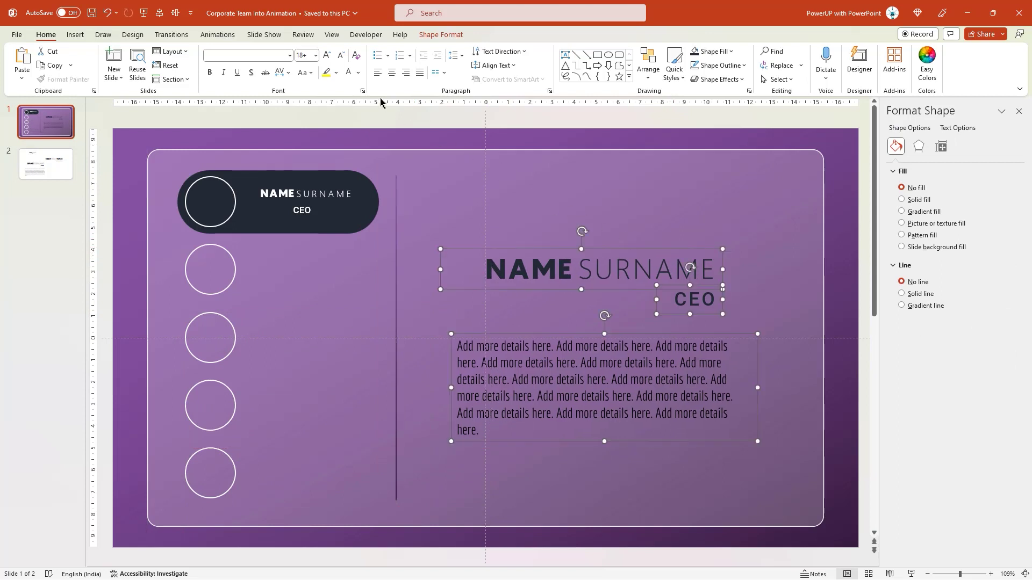
left_click(348, 73)
left_click(134, 219)
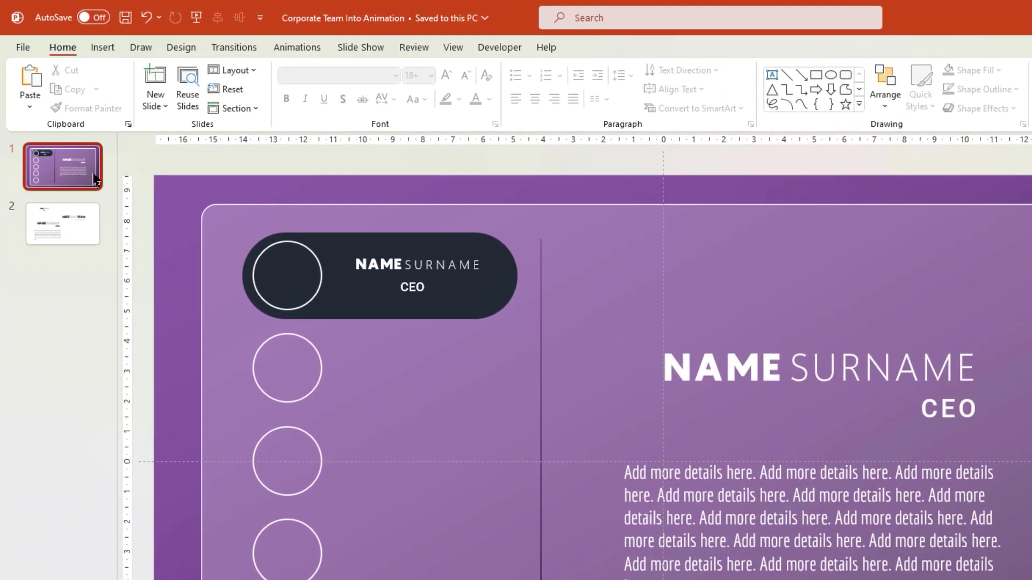
Duplicate the CEO slide and move the pill with its text down to the second circle
right_click(69, 130)
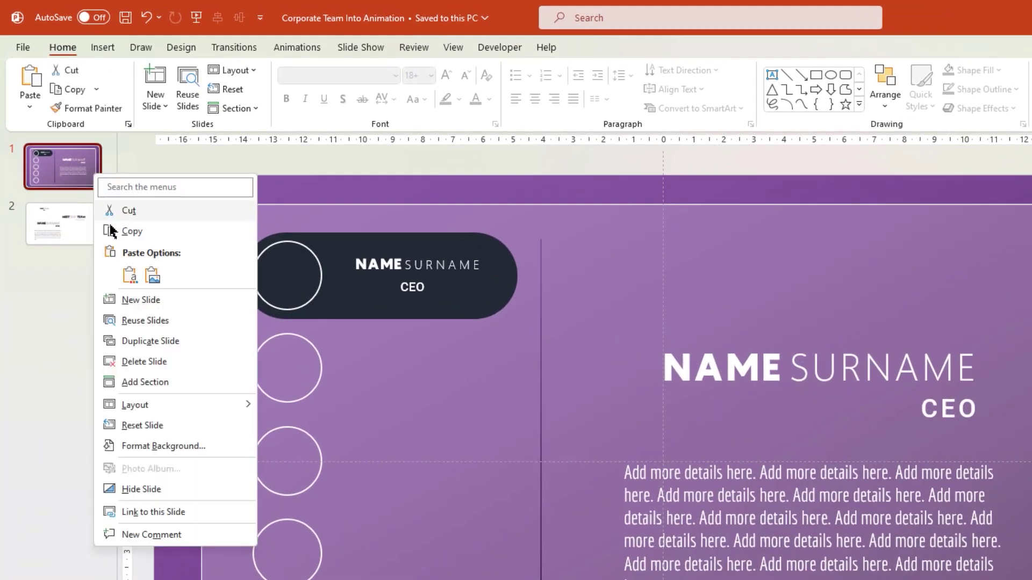
left_click(144, 342)
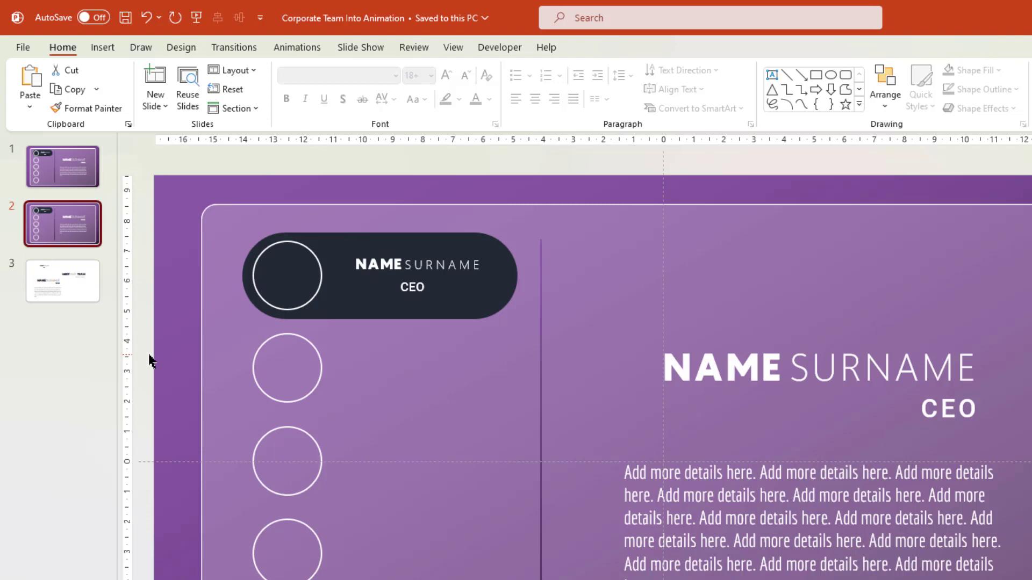
left_click(319, 239)
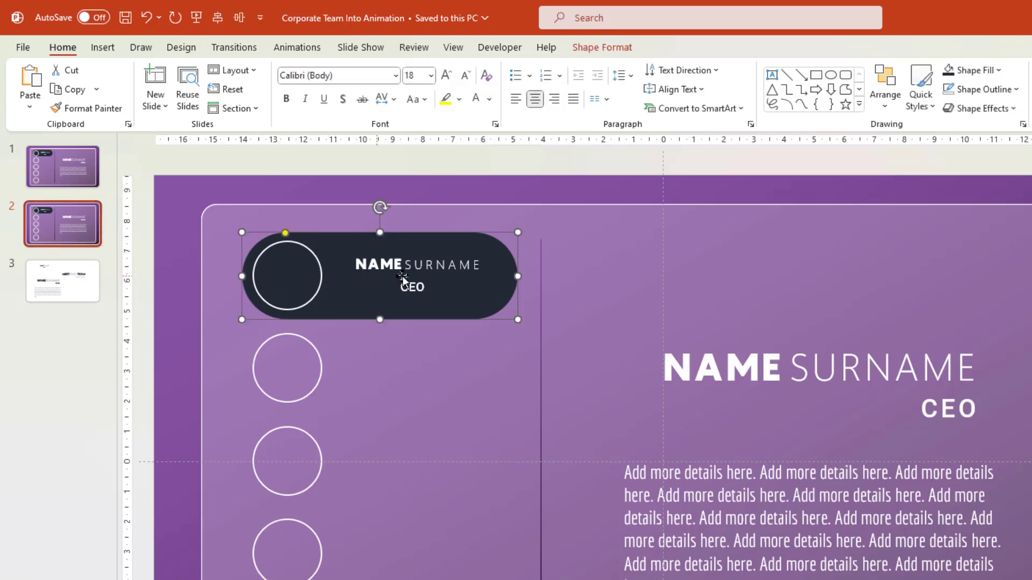
left_click(431, 267)
left_click(422, 288, "shift")
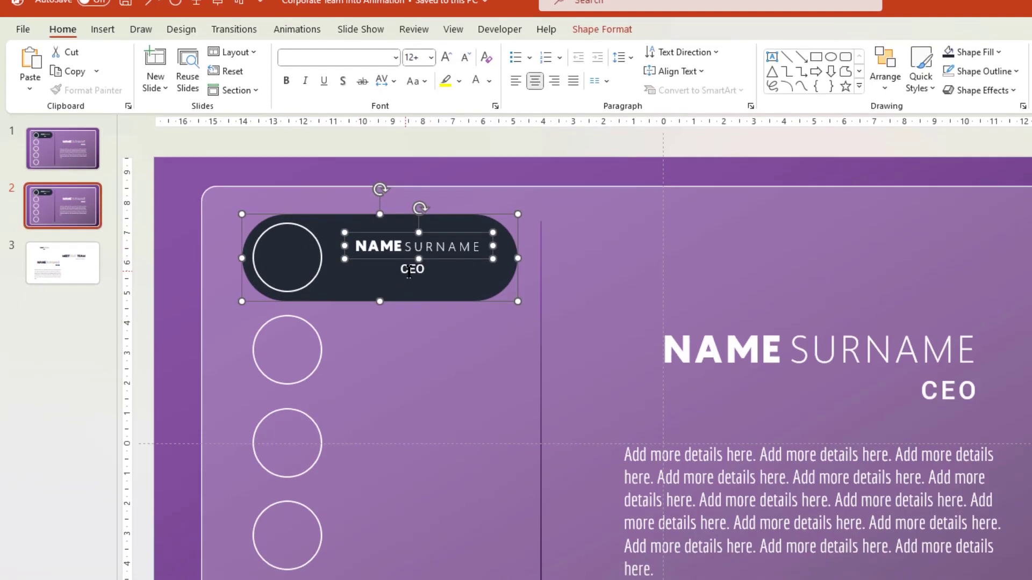
left_click_drag(433, 210, 433, 308)
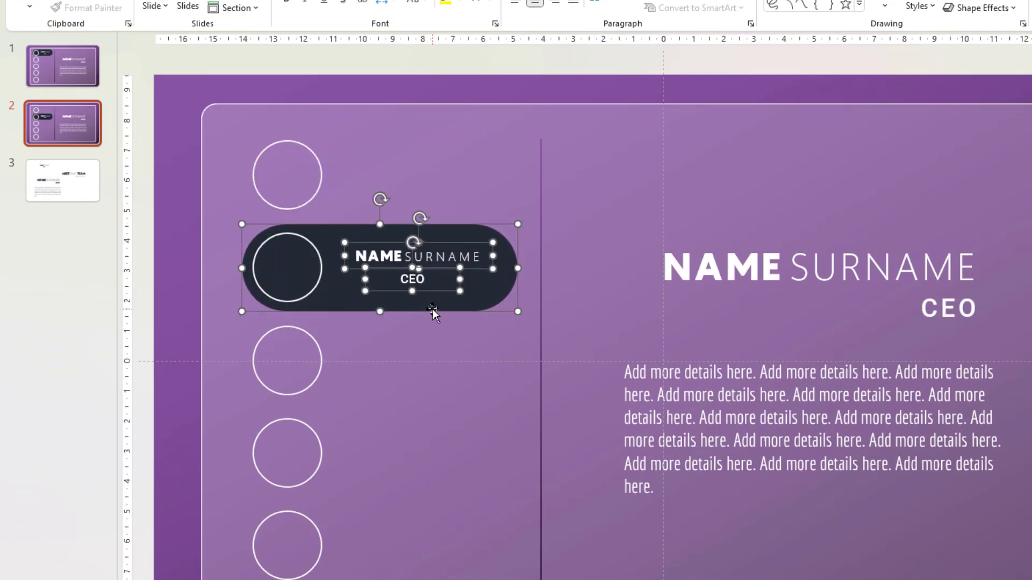
left_click(189, 237)
Change both CEO titles on the new slide to VP-SALES
double_click(411, 279)
type("VP-SALES")
double_click(937, 309)
type("VP_SALES")
left_click(882, 323)
left_click(886, 311)
key("BackSpace")
type("-")
left_click(183, 303)
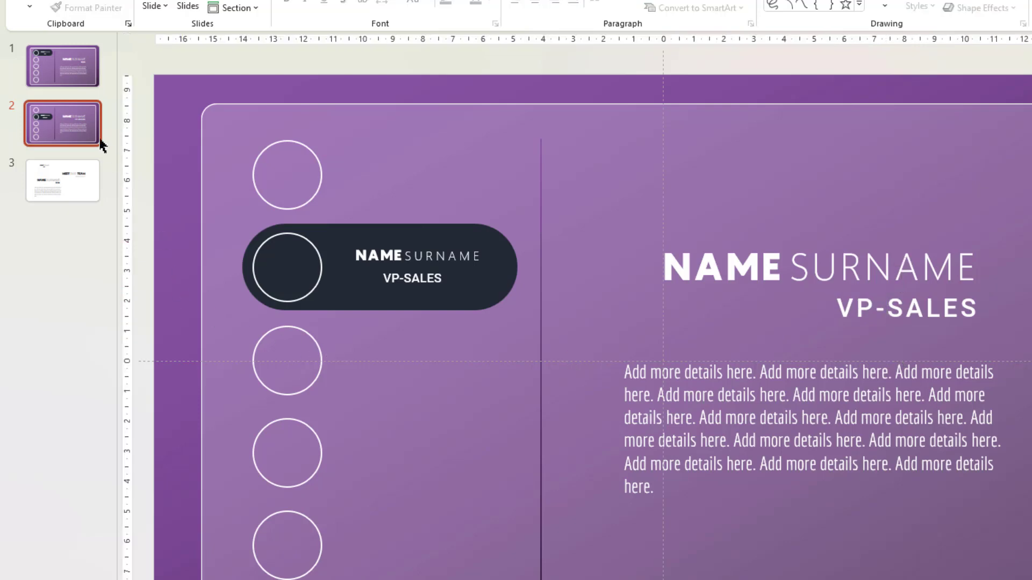
Duplicate the VP-SALES slide and move its name pill down to the third circle
right_click(82, 131)
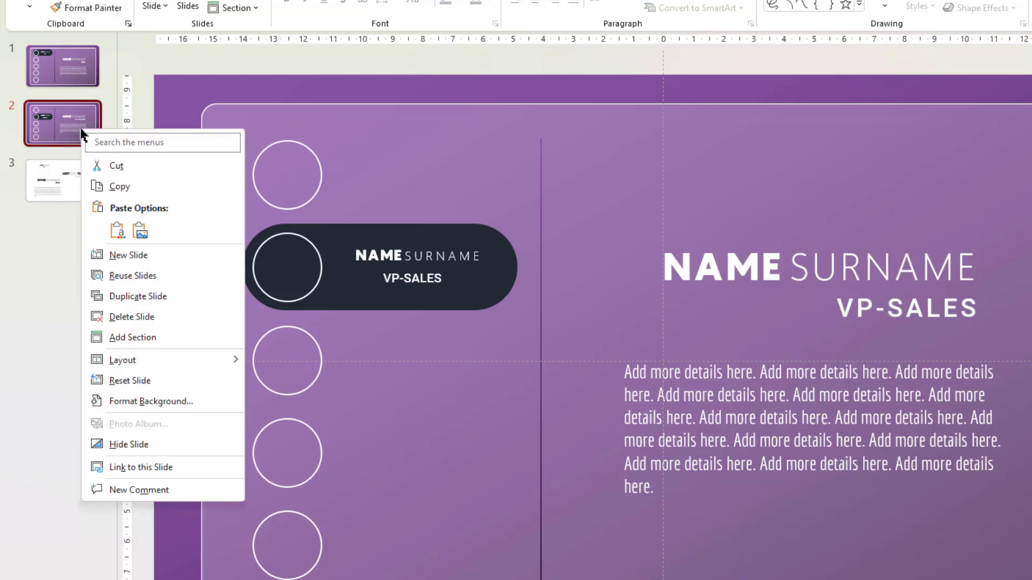
left_click(139, 298)
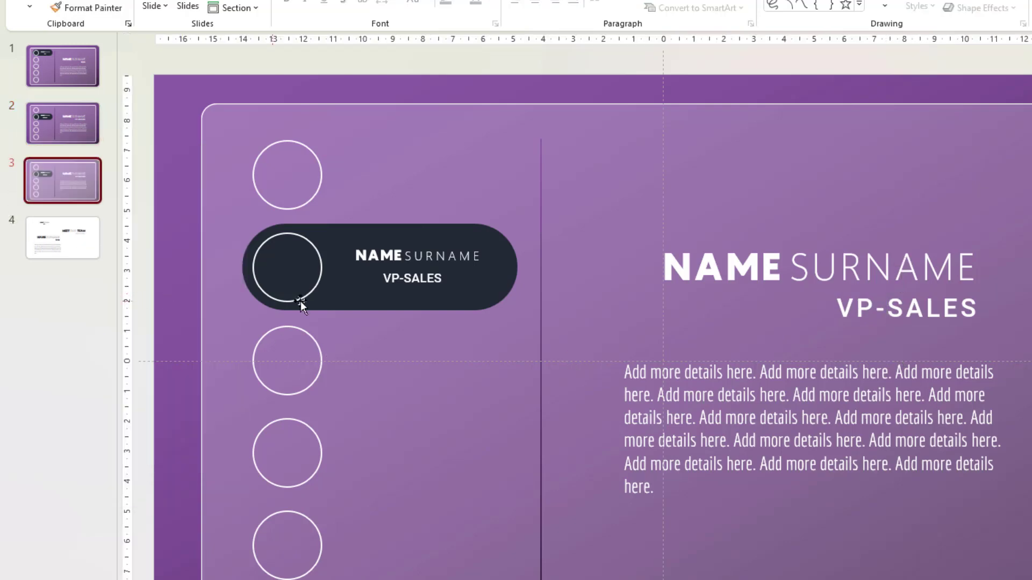
left_click(321, 231)
left_click(395, 267)
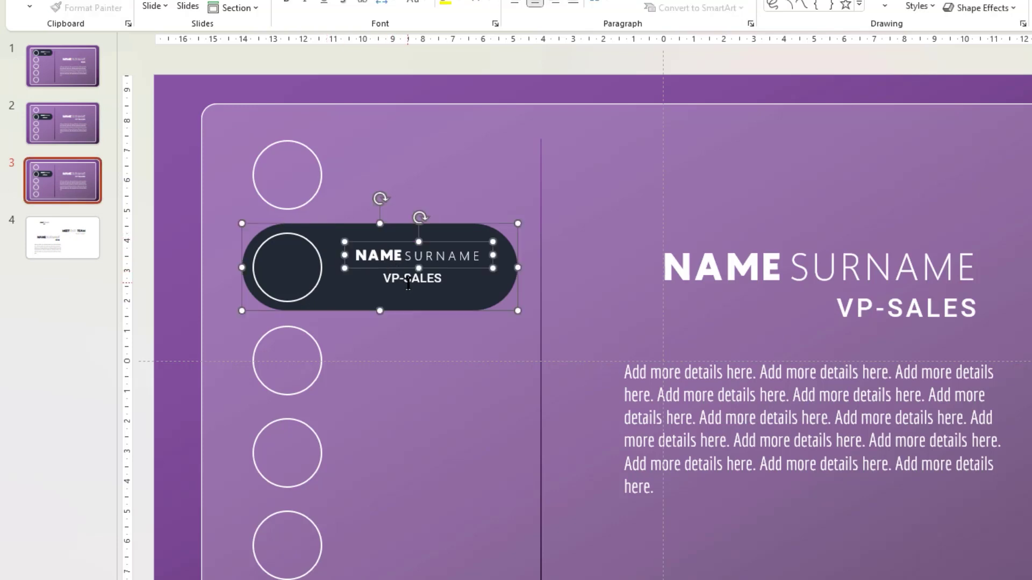
left_click(407, 281, "shift")
left_click_drag(430, 289, 426, 382)
Retitle the pill and right-hand title from VP-SALES to VP-R&D
left_click(170, 428)
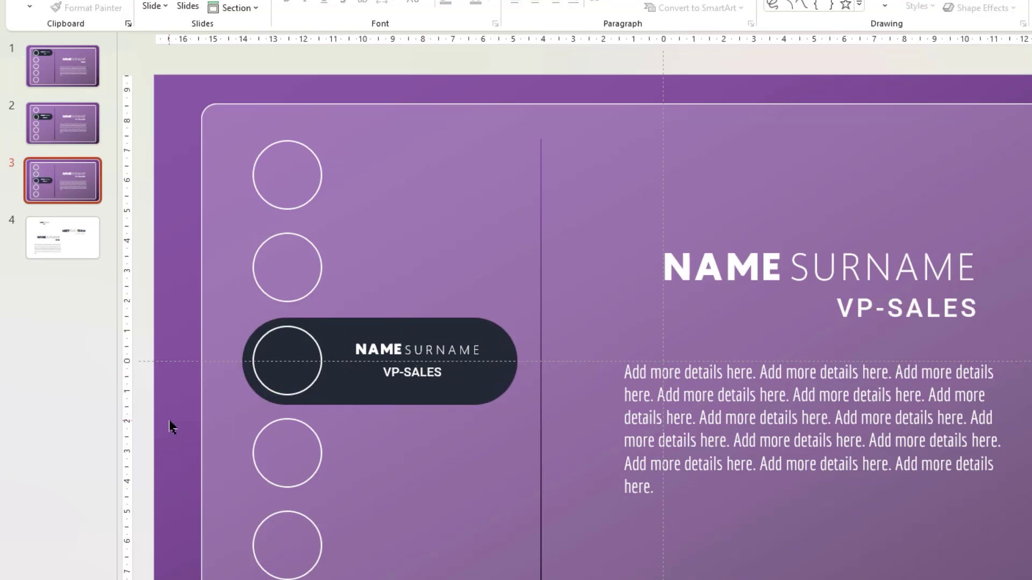
left_click(430, 379)
key("BackSpace")
key("BackSpace")
key("BackSpace")
key("BackSpace")
key("BackSpace")
type("R&D")
left_click(893, 301)
double_click(894, 301)
left_click(893, 305)
key("Delete")
key("Delete")
key("Delete")
key("Delete")
key("Delete")
type("R&D")
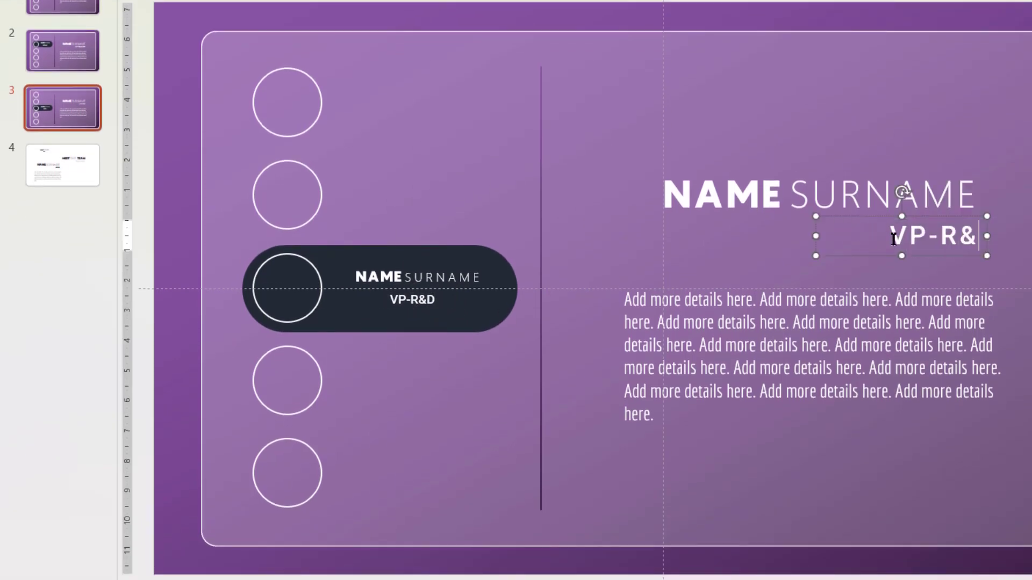
Duplicate the VP-R&D slide and move its name pill down to the fourth circle
left_click(66, 106)
right_click(65, 106)
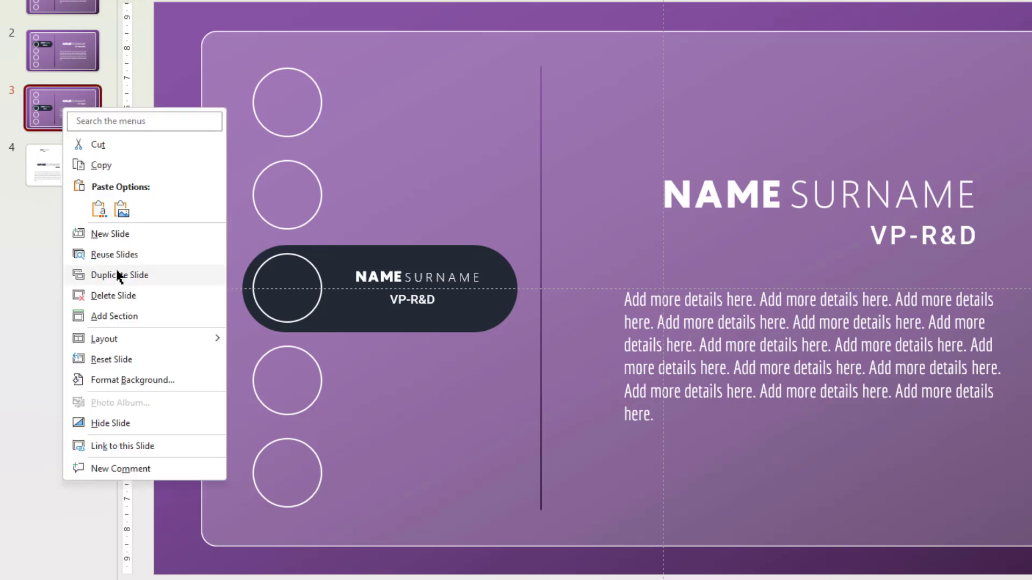
left_click(120, 272)
left_click(338, 276)
left_click(409, 300)
left_click_drag(408, 300, 401, 402)
key("Escape")
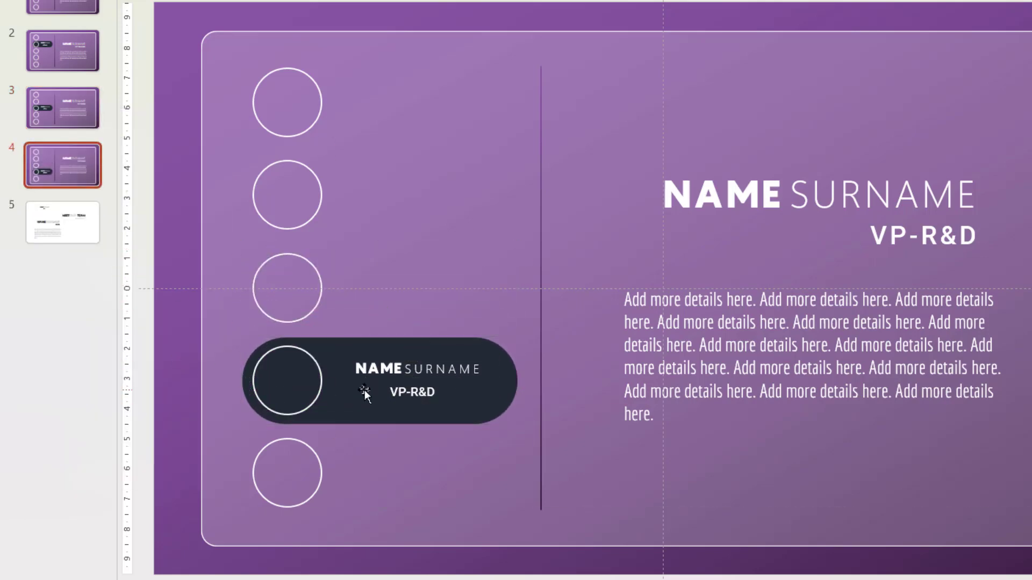
Retitle the pill and right-hand title from VP-R&D to VP-HR
left_click(430, 393)
right_click(431, 394)
key("BackSpace")
key("BackSpace")
key("BackSpace")
type("HR")
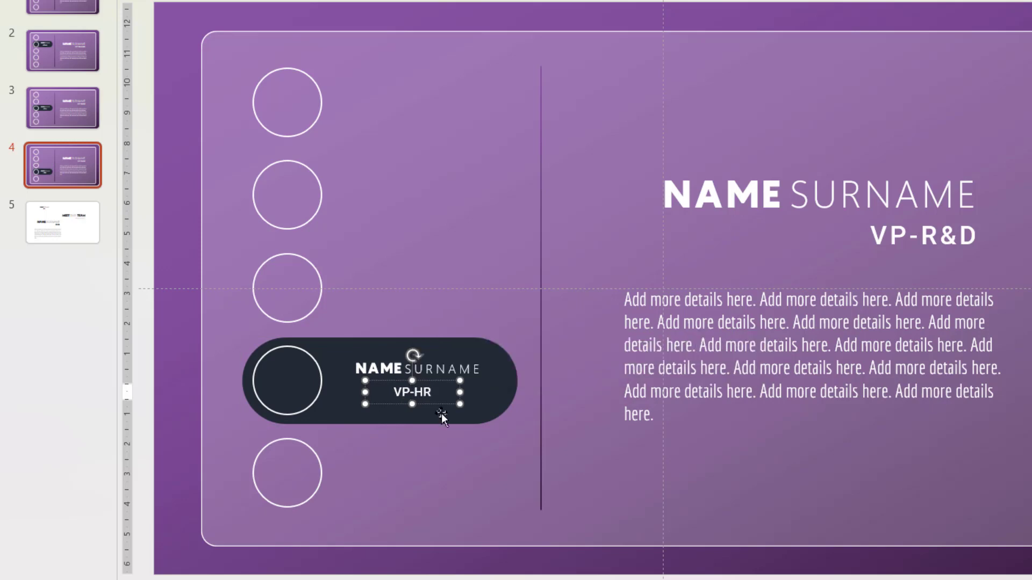
left_click(961, 237)
key("BackSpace")
key("BackSpace")
key("BackSpace")
type("HR")
Duplicate the VP-HR slide, drop the pill to the fifth circle, and retitle both as DIRECTOR
left_click(81, 171)
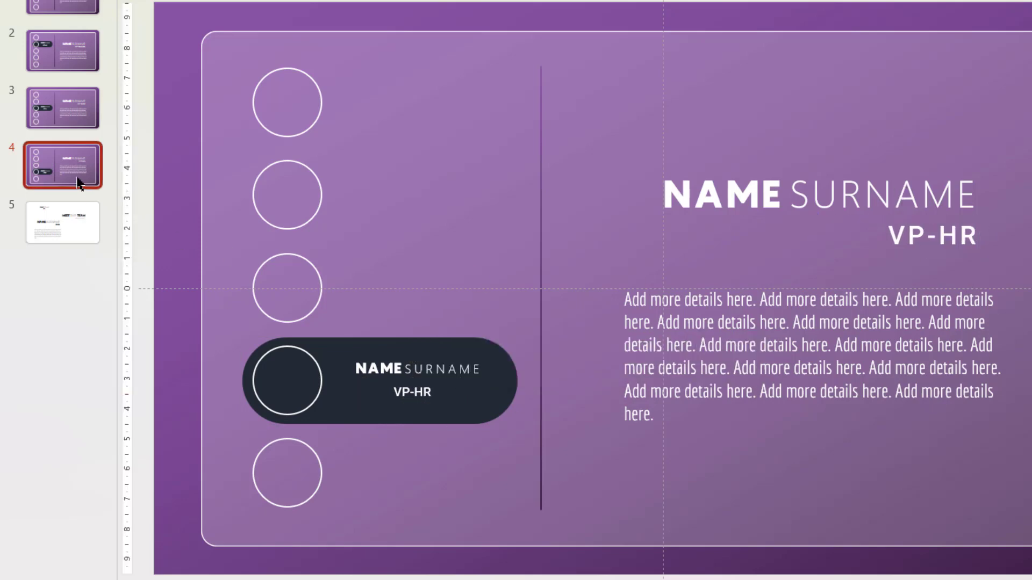
right_click(80, 174)
left_click(138, 342)
left_click(322, 348)
left_click_drag(379, 404, 380, 497)
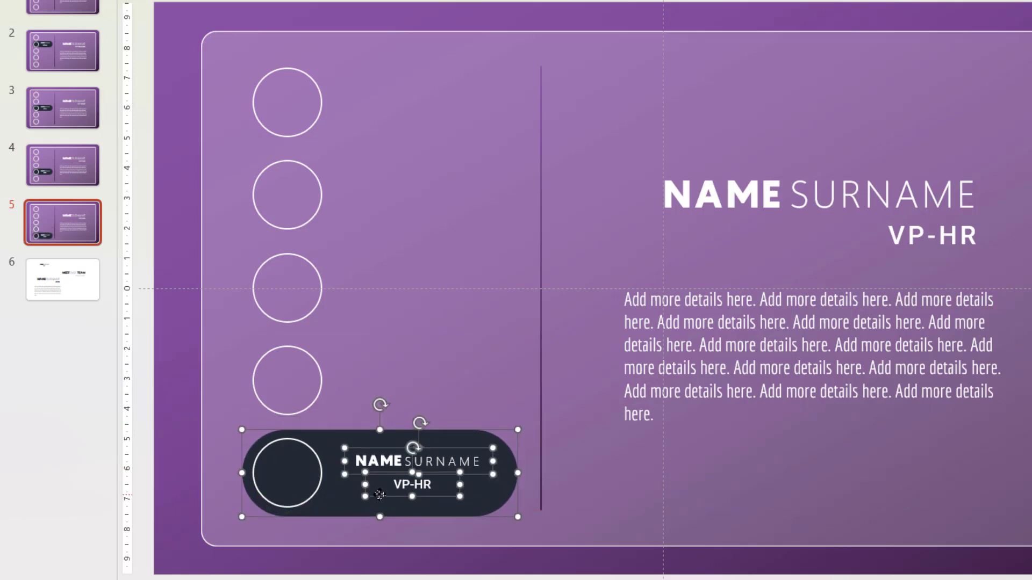
left_click(391, 472)
type("DIRECTOR")
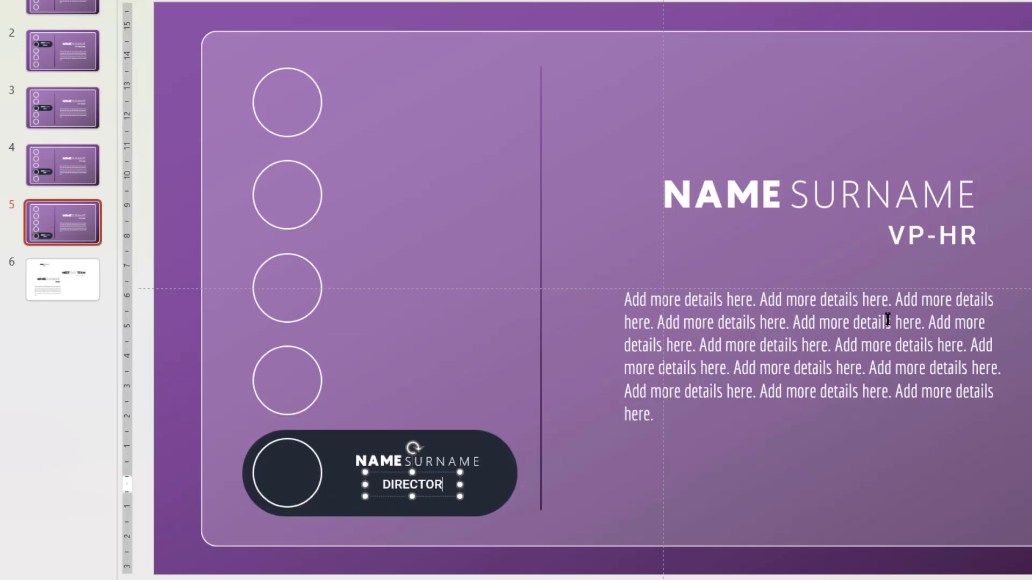
triple_click(932, 235)
type("DIRECTOR")
left_click(184, 209)
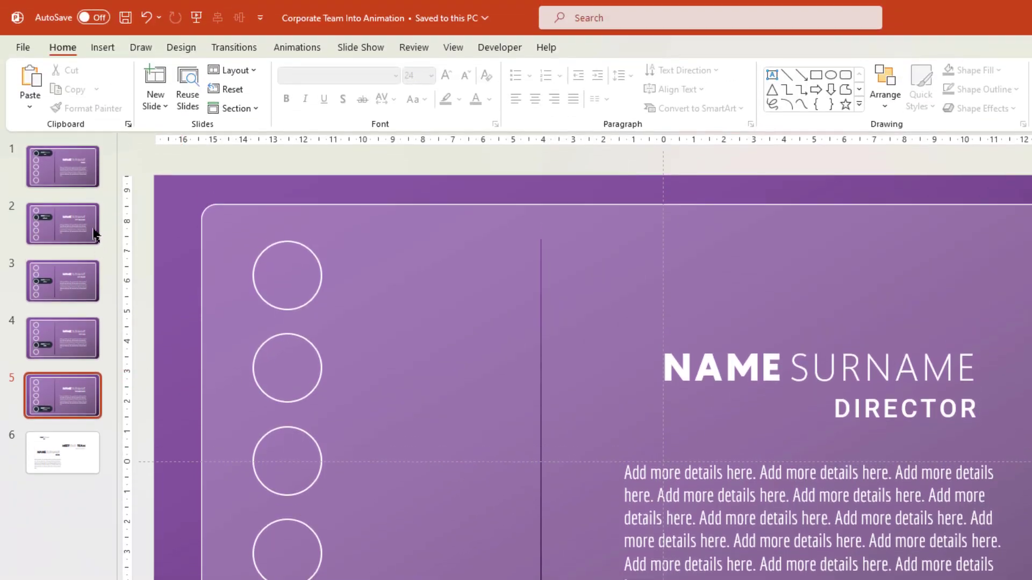
Duplicate the CEO slide to make a new first slide
left_click(76, 169)
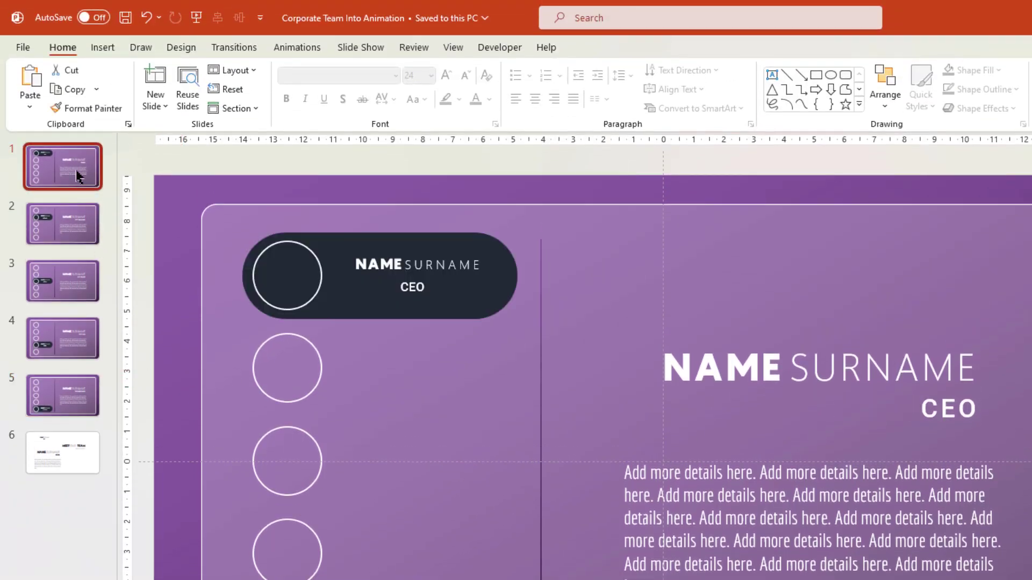
right_click(75, 169)
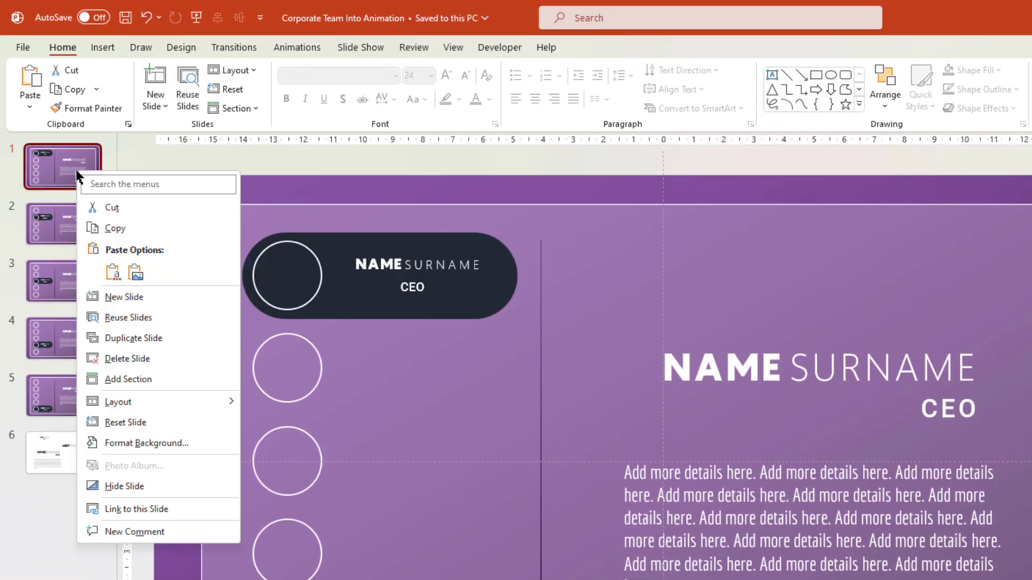
left_click(129, 338)
left_click(74, 172)
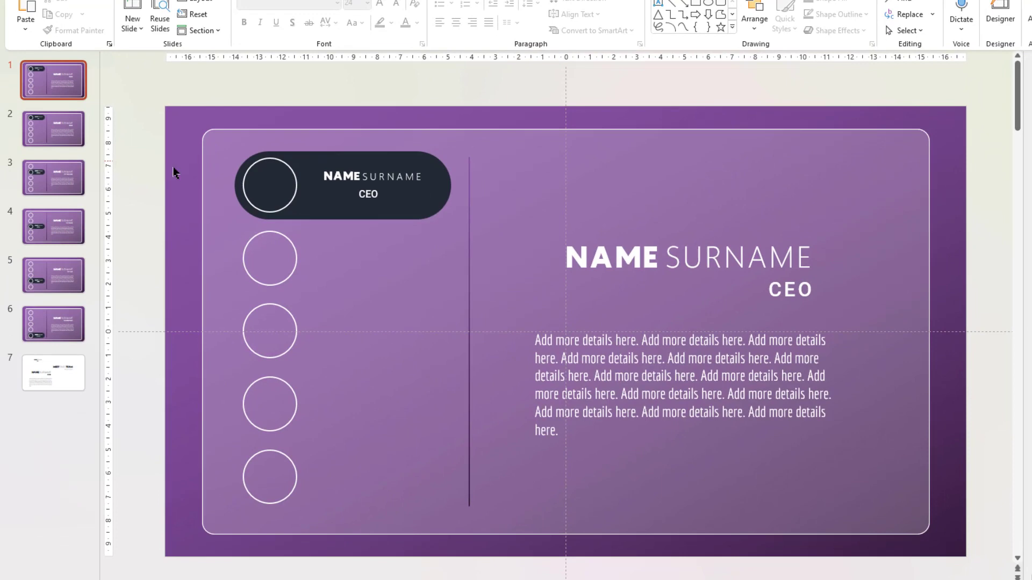
Park the first slide's pill above the slide and delete its name, title and details text
scroll(167, 169, "down", 3, "ctrl")
left_click_drag(369, 205, 367, 118)
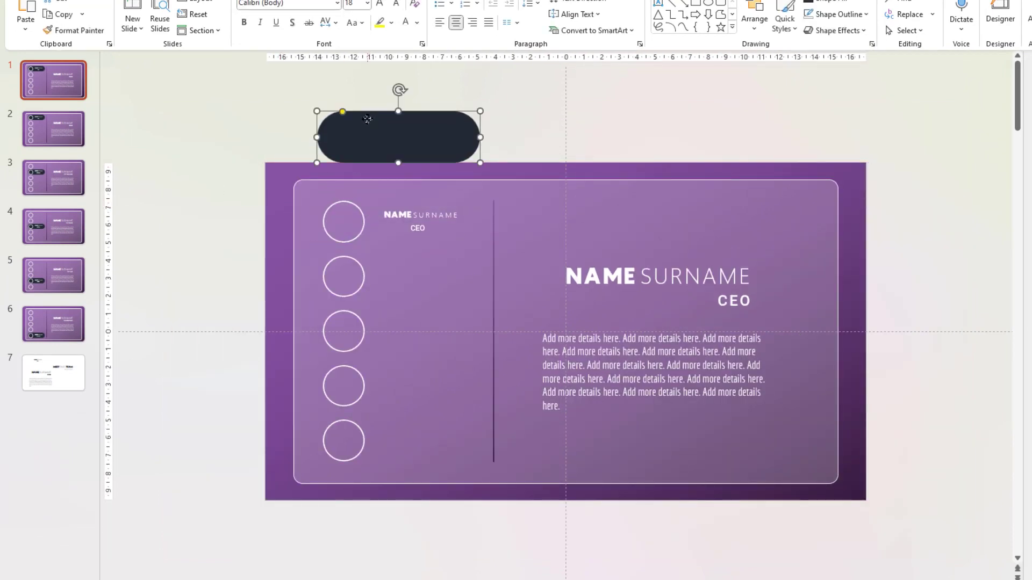
left_click(421, 220)
key("Delete")
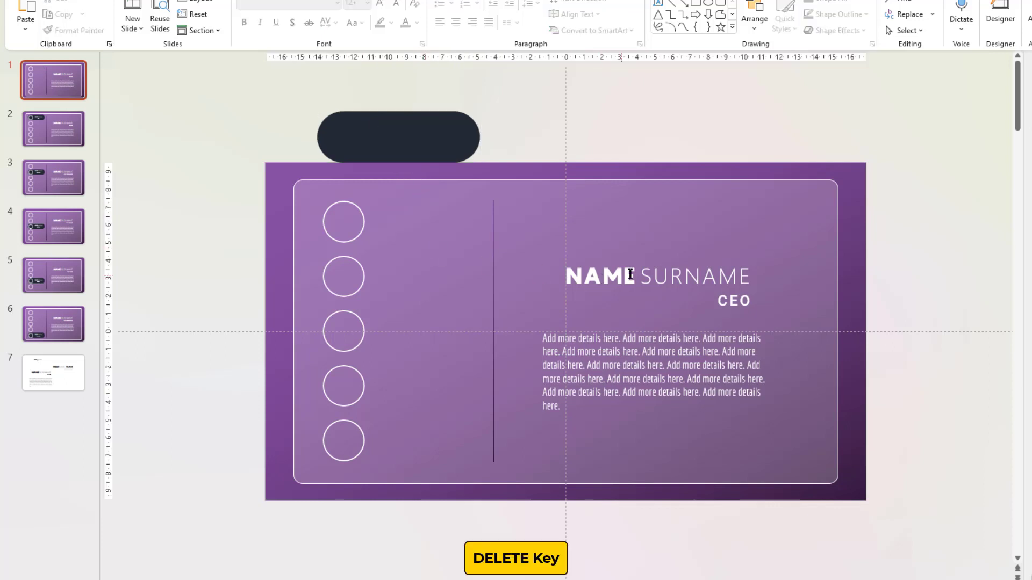
left_click(622, 276)
left_click(693, 357, "shift")
key("Delete")
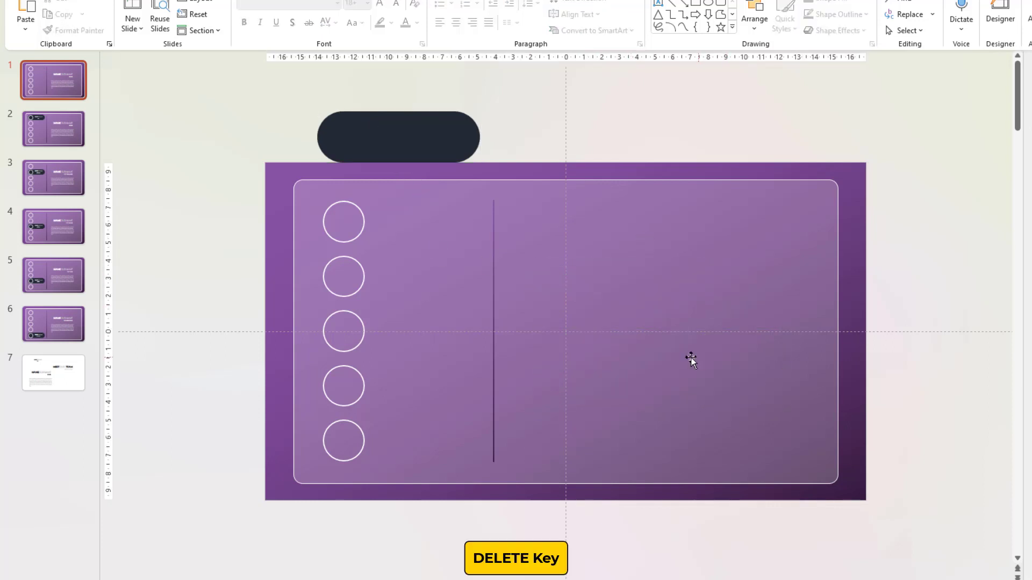
left_click(62, 370)
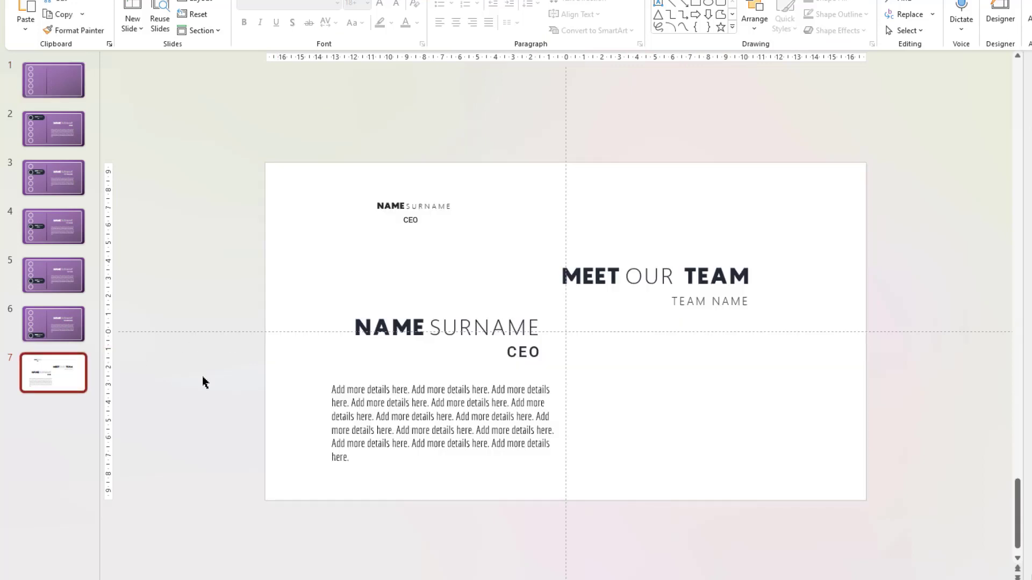
Paste the MEET OUR TEAM heading and TEAM NAME subtitle onto slide 1, nudged lower, in white
left_click_drag(816, 367, 537, 227)
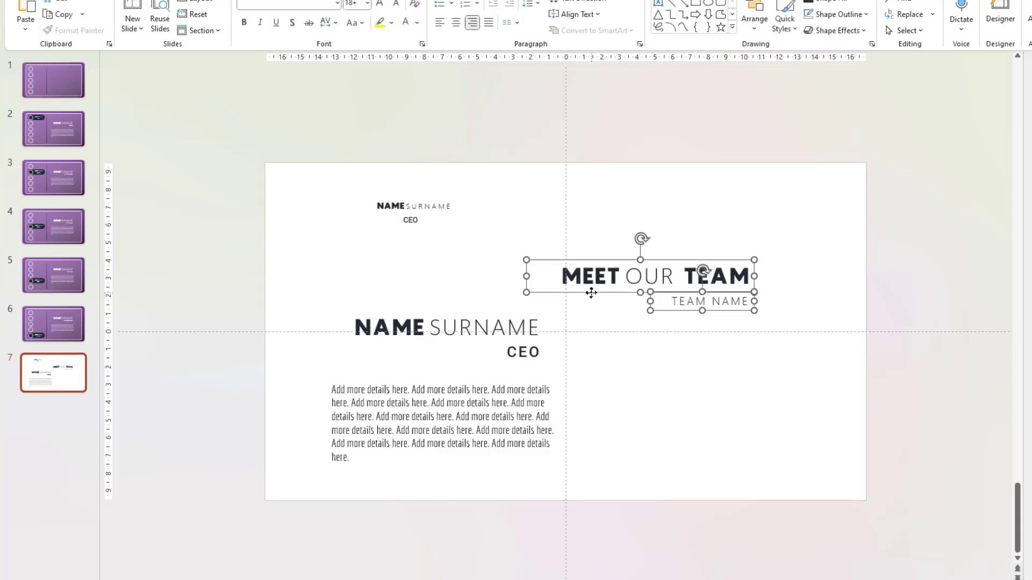
left_click(54, 80)
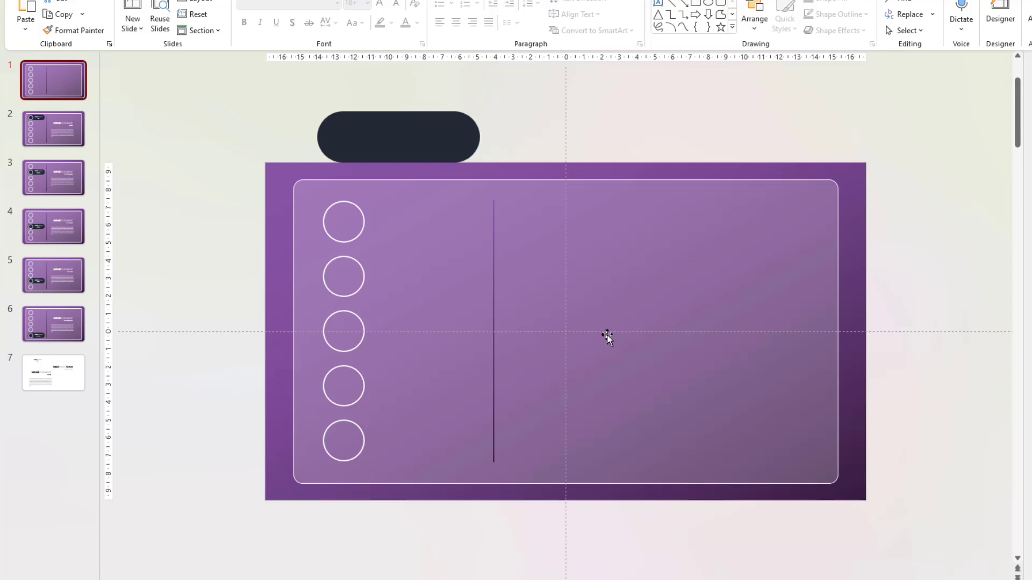
key("ctrl+v")
left_click_drag(664, 264, 661, 295)
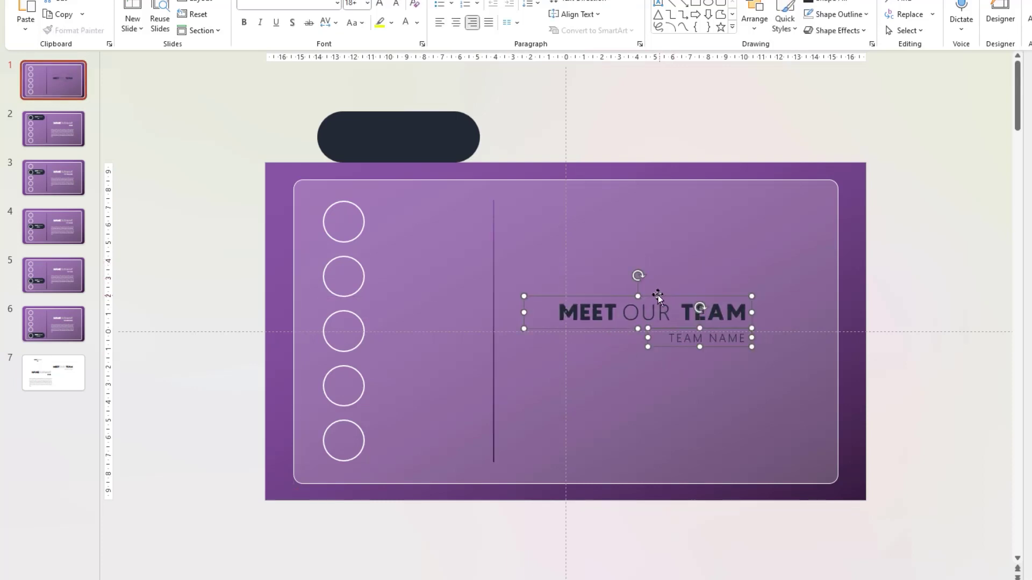
left_click(406, 22)
left_click(599, 132)
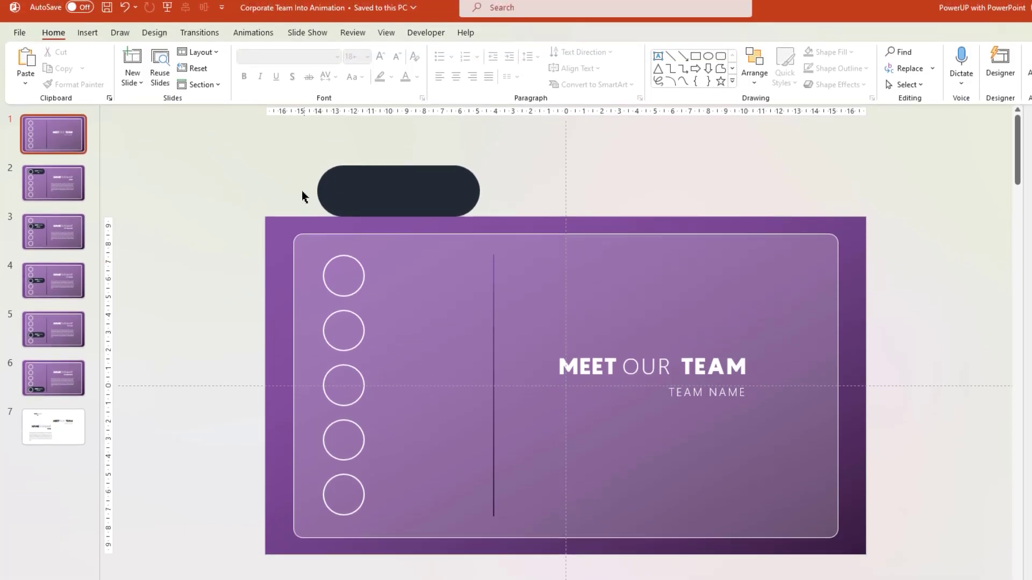
left_click_drag(293, 114, 389, 516)
Give the five circles and both heading texts a Fade entrance and show the Animation Pane
left_click(609, 381, "shift")
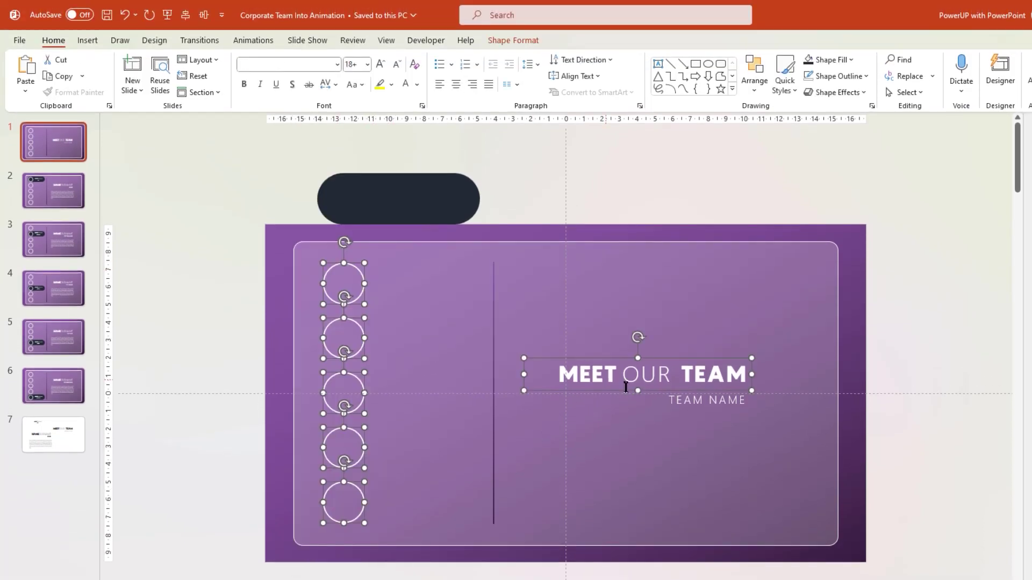
left_click(694, 406, "shift")
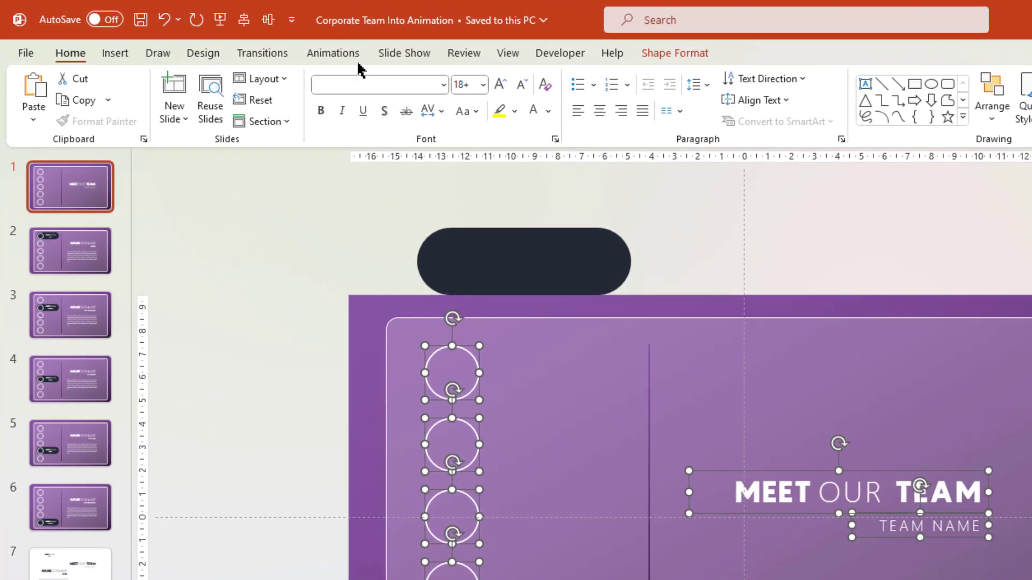
left_click(263, 43)
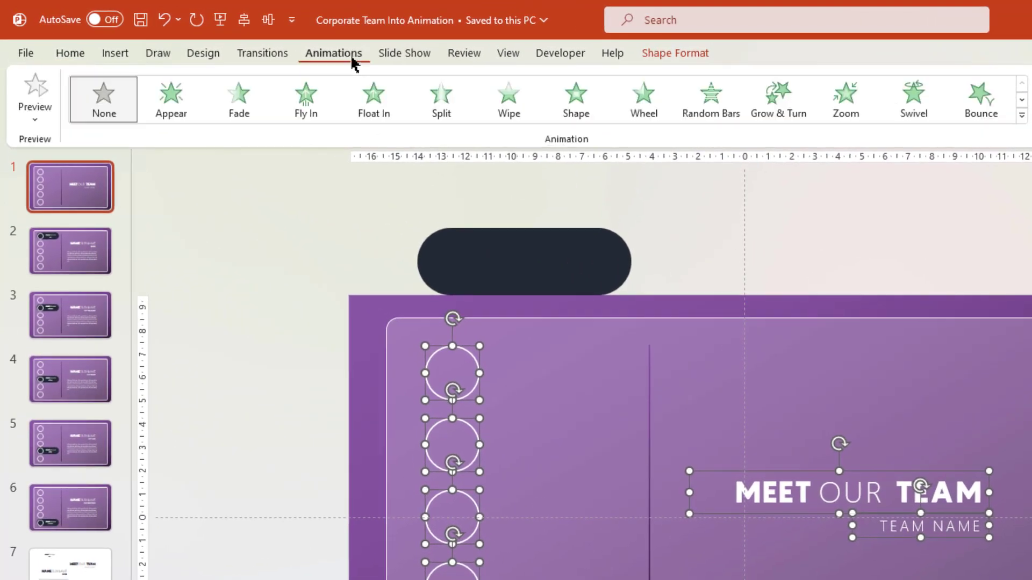
left_click(240, 107)
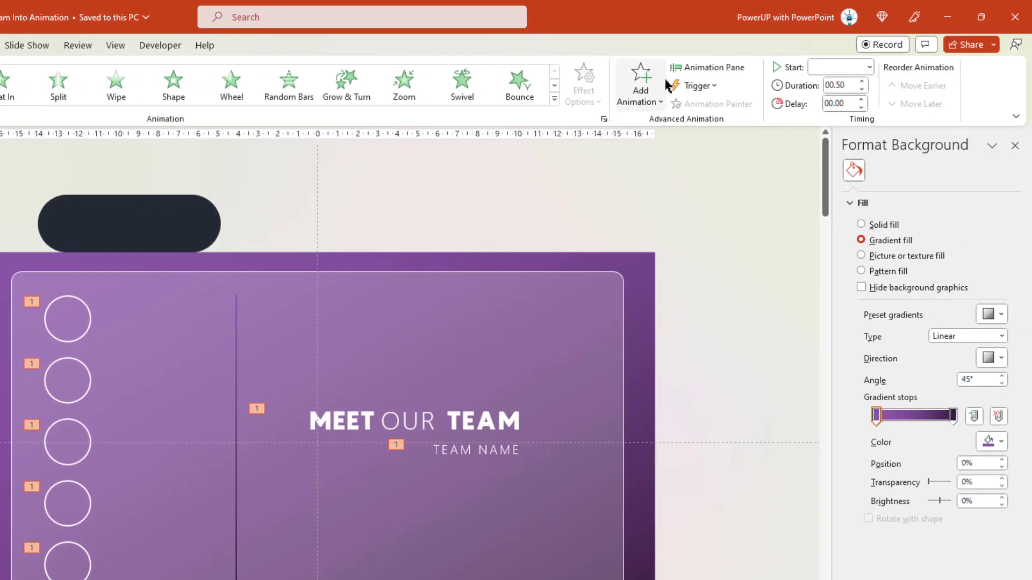
left_click(938, 73)
left_click_drag(842, 334, 740, 316)
left_click(699, 292)
Stagger the Oval and TextBox fade delays in 0.25 s steps, e.g. Oval 4 at 0.50 s, Oval 6 at 1 s
left_click(811, 191)
left_click(820, 206)
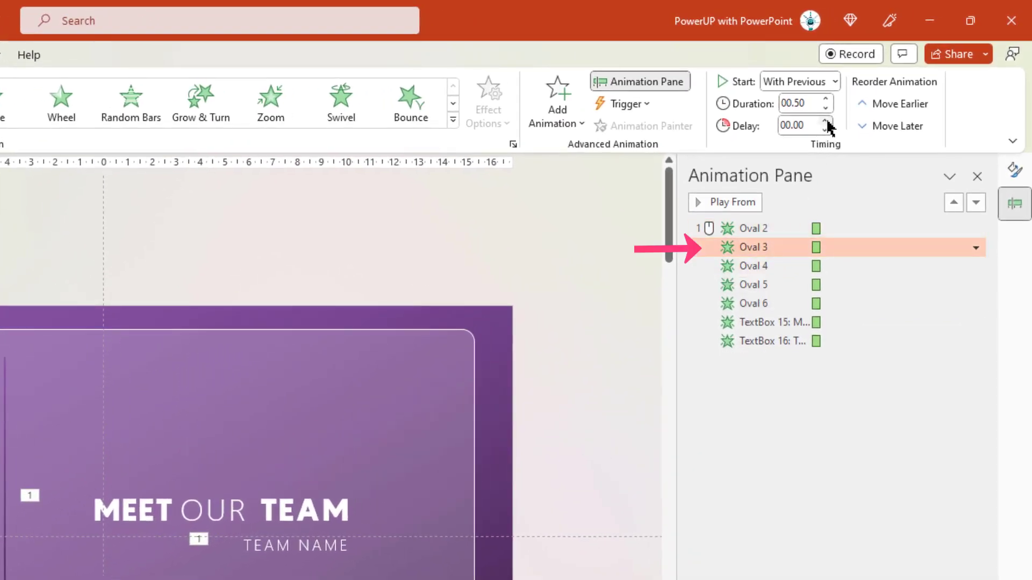
left_click(760, 266)
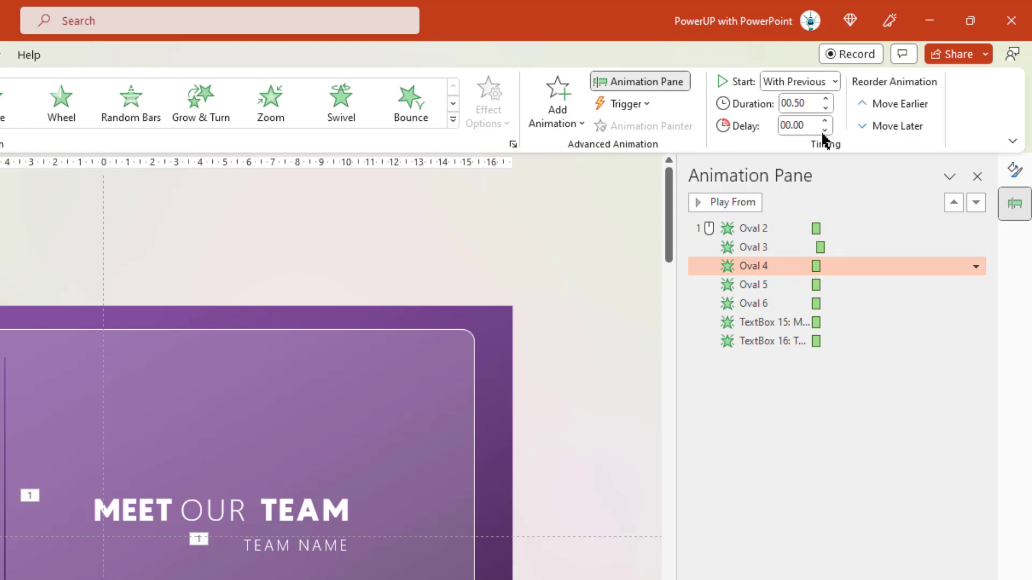
left_click(824, 122)
left_click(767, 285)
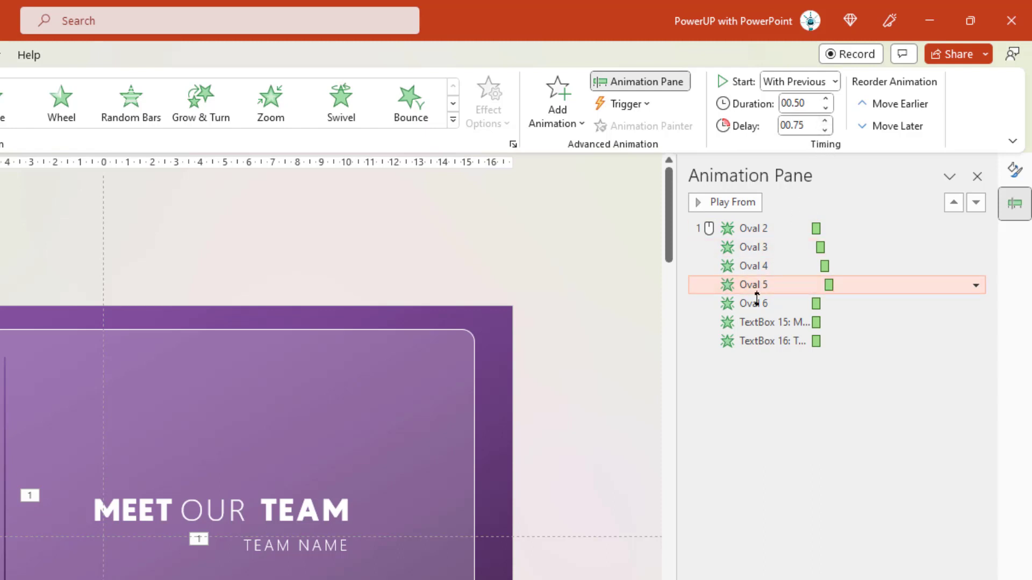
left_click(753, 304)
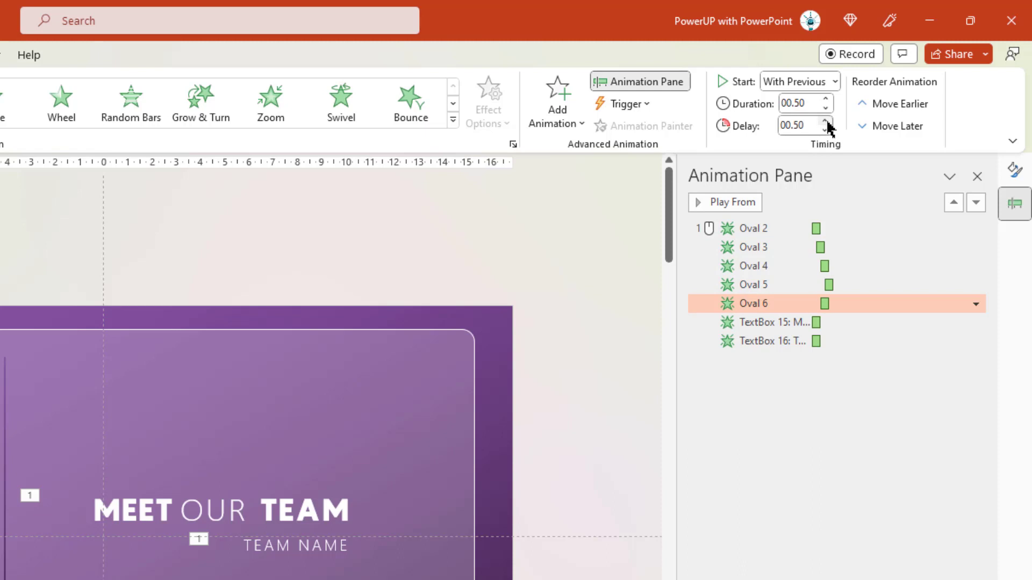
double_click(827, 122)
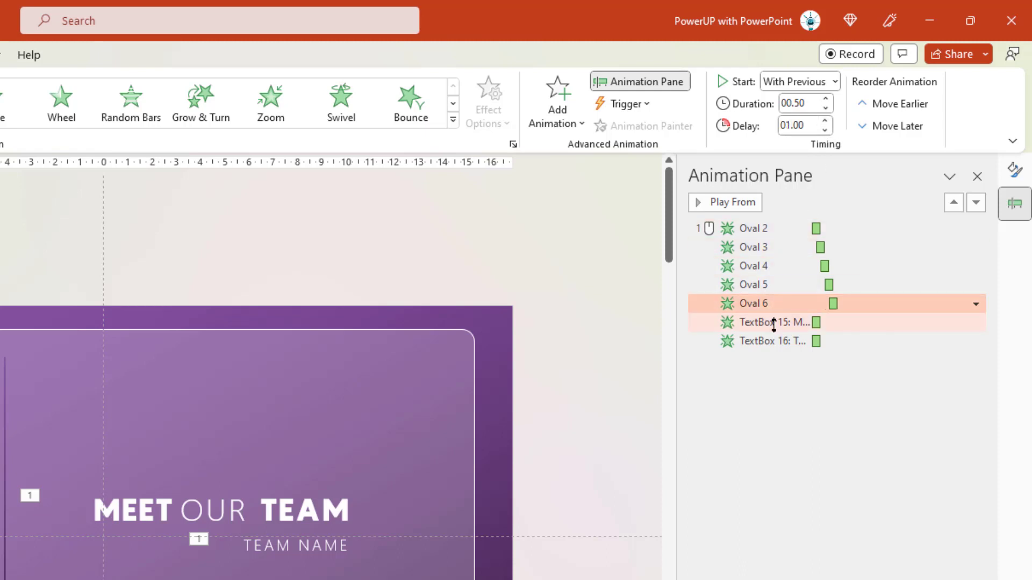
left_click(774, 323)
left_click(826, 121)
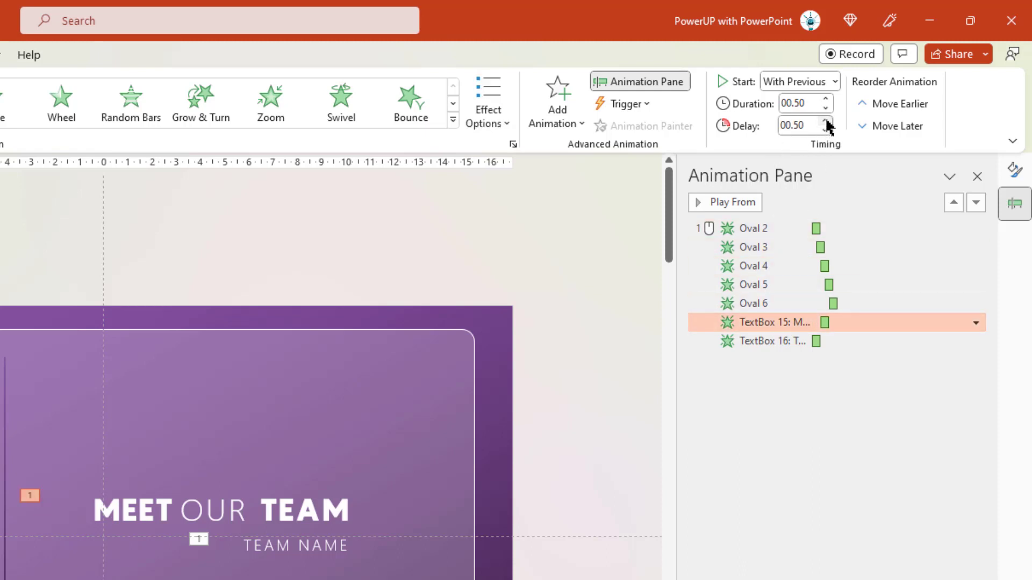
left_click(789, 341)
double_click(827, 121)
left_click(826, 121)
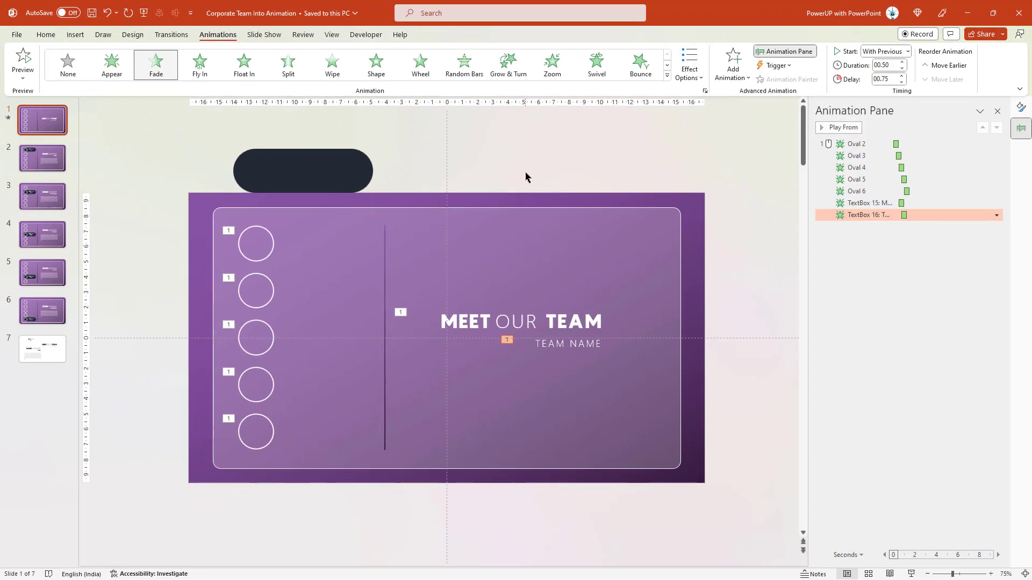
left_click(218, 277)
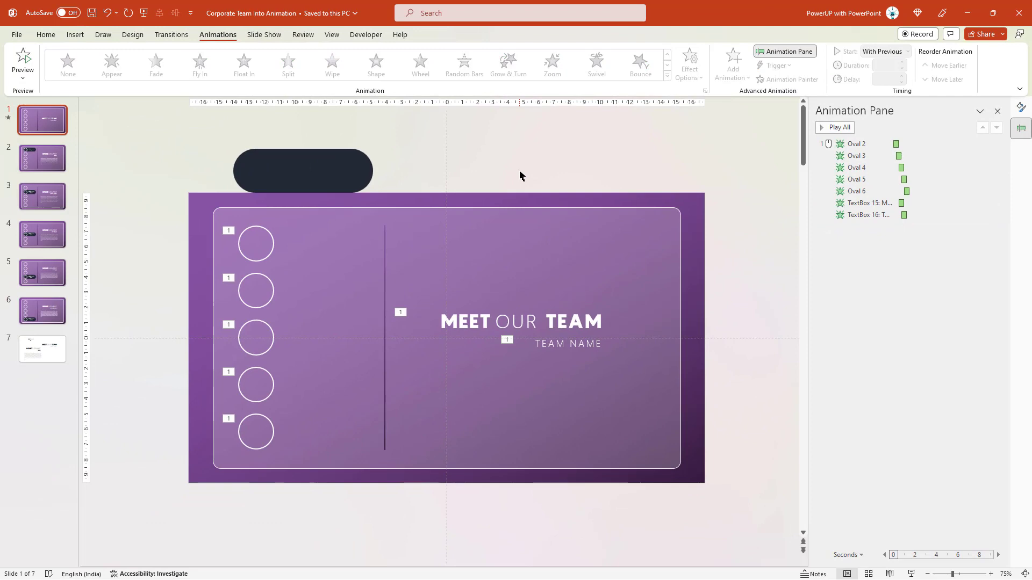
On the CEO slide, give the five text boxes a Fade entrance
left_click(43, 162)
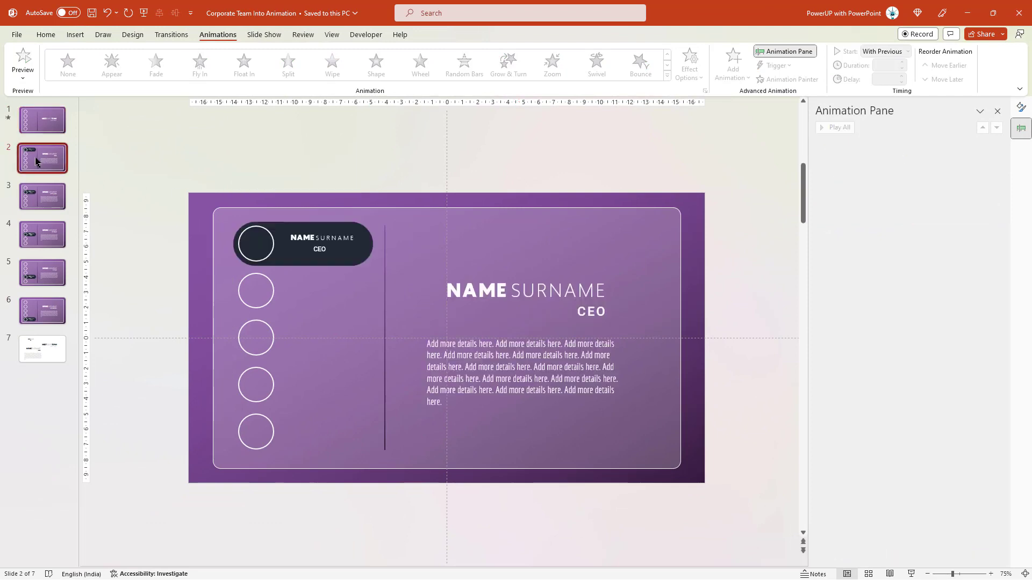
left_click(337, 233)
left_click(320, 248, "shift")
left_click(476, 290, "shift")
left_click(591, 311, "shift")
left_click(484, 371, "shift")
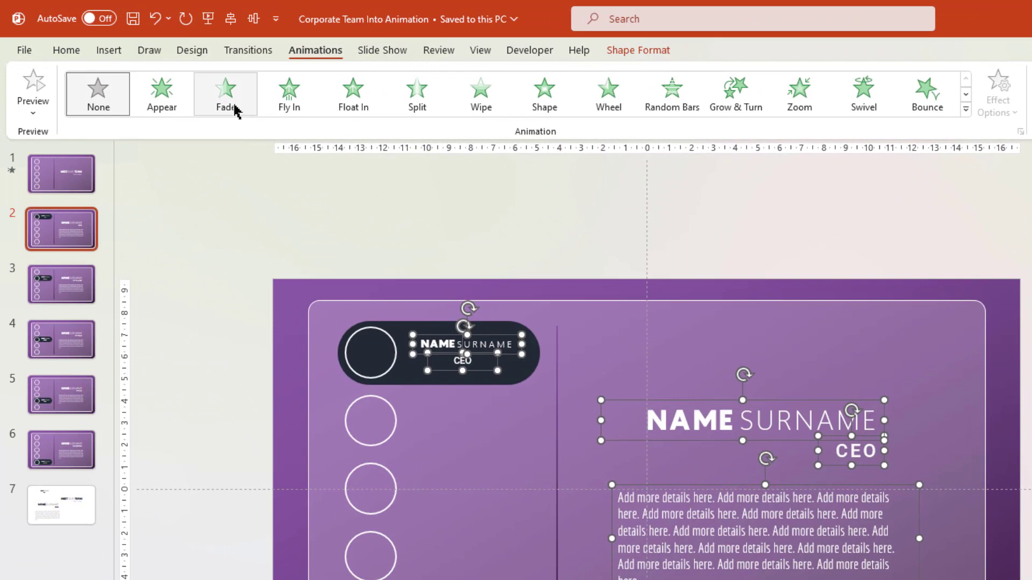
left_click(175, 81)
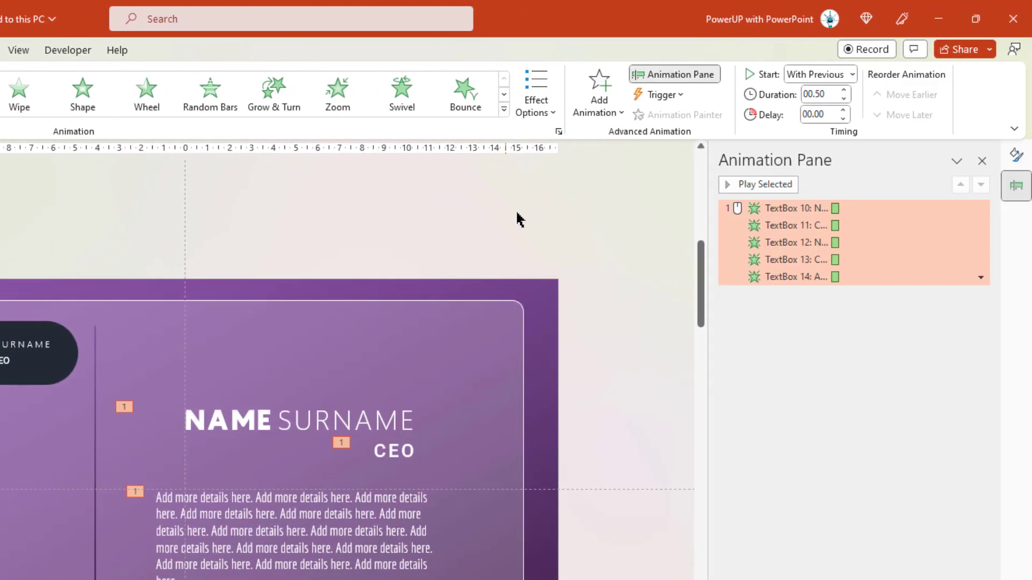
Set the text fades to start With Previous and delay the details paragraph by 0.25 s
left_click(783, 208)
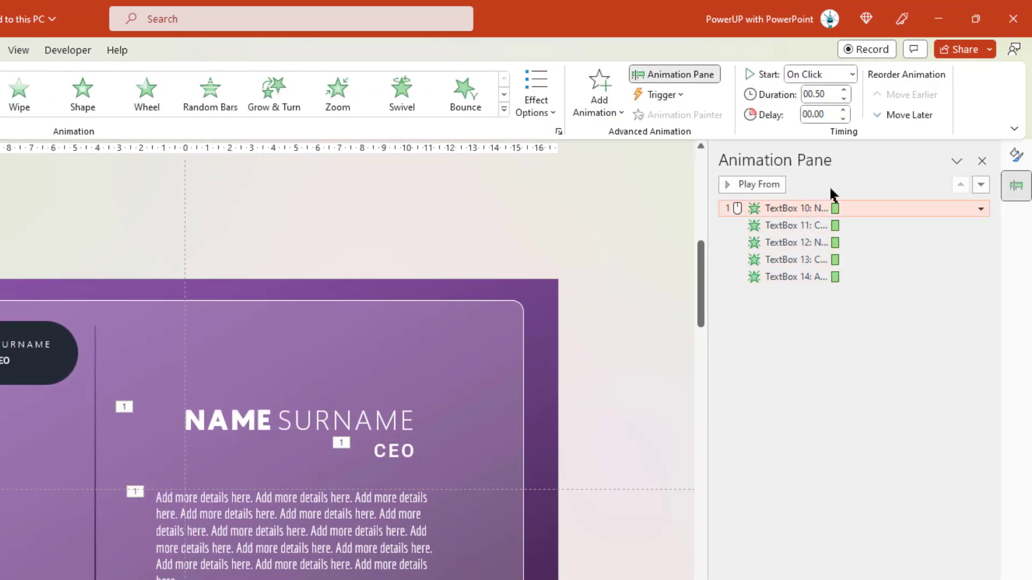
left_click(852, 77)
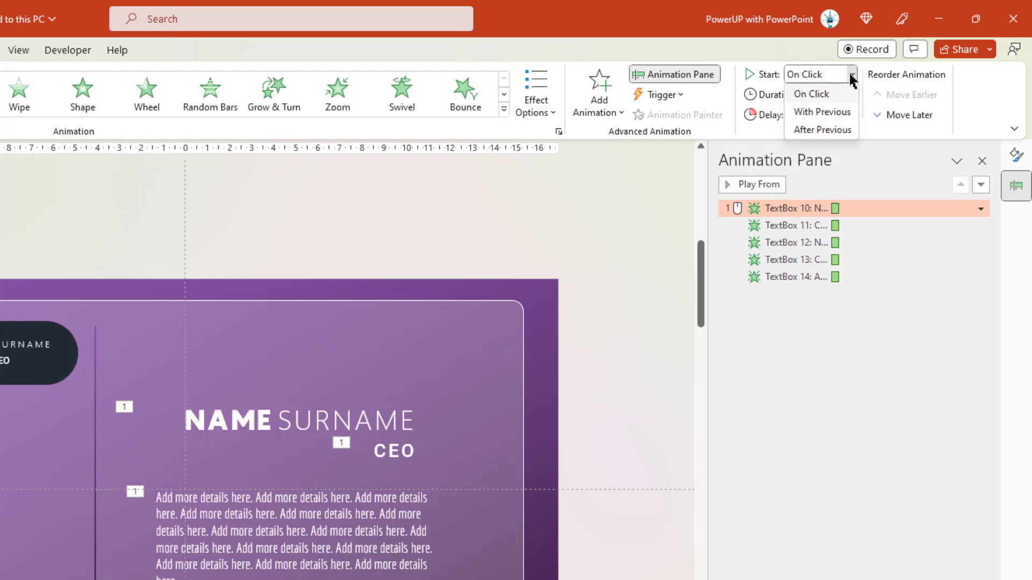
left_click(836, 114)
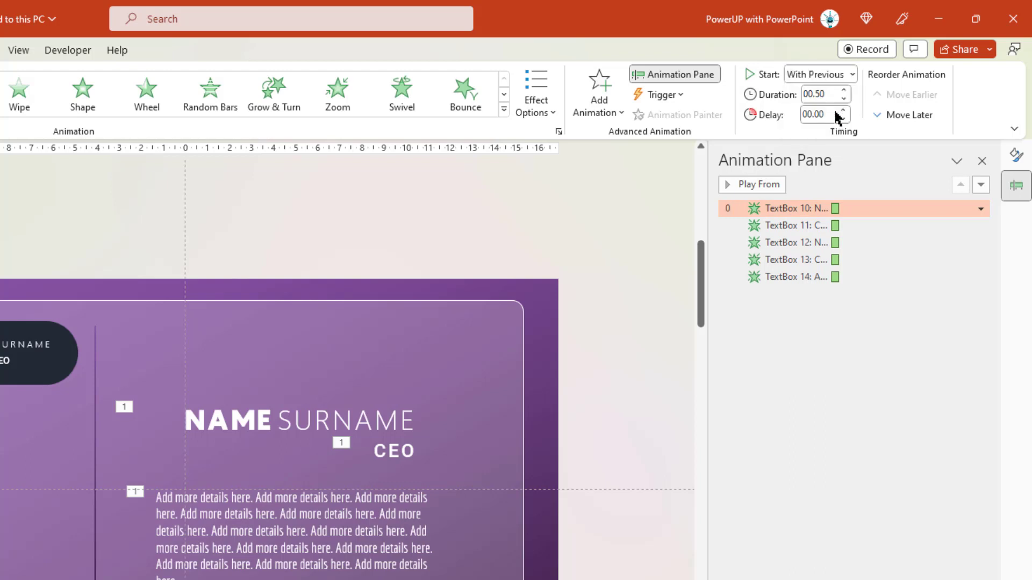
left_click(802, 277)
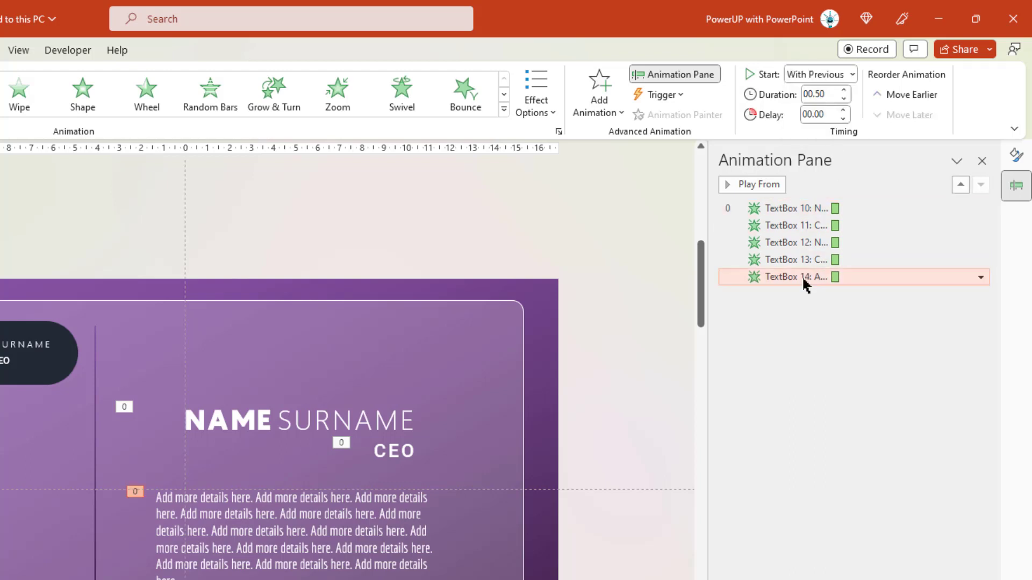
left_click(844, 110)
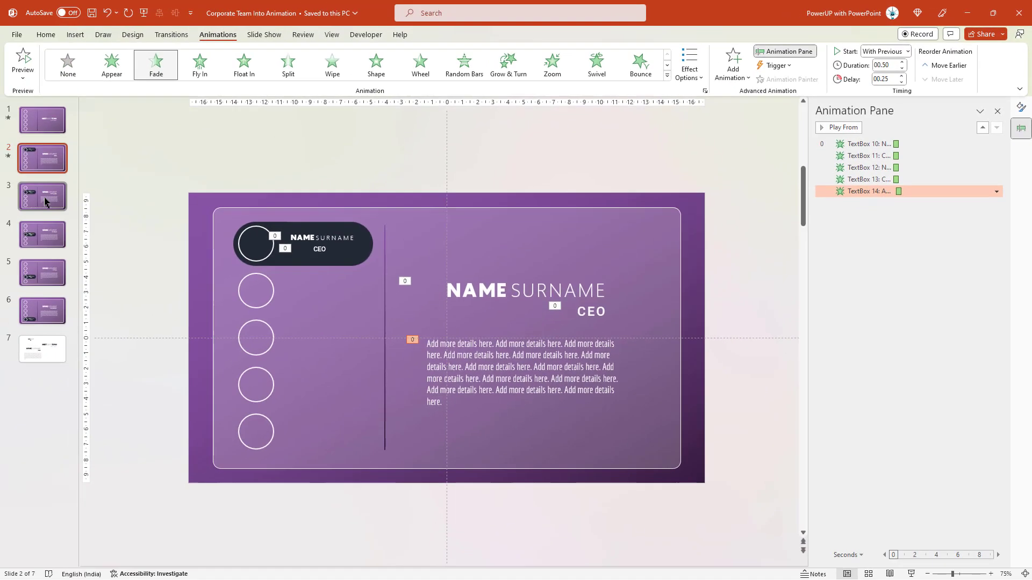
left_click(41, 196)
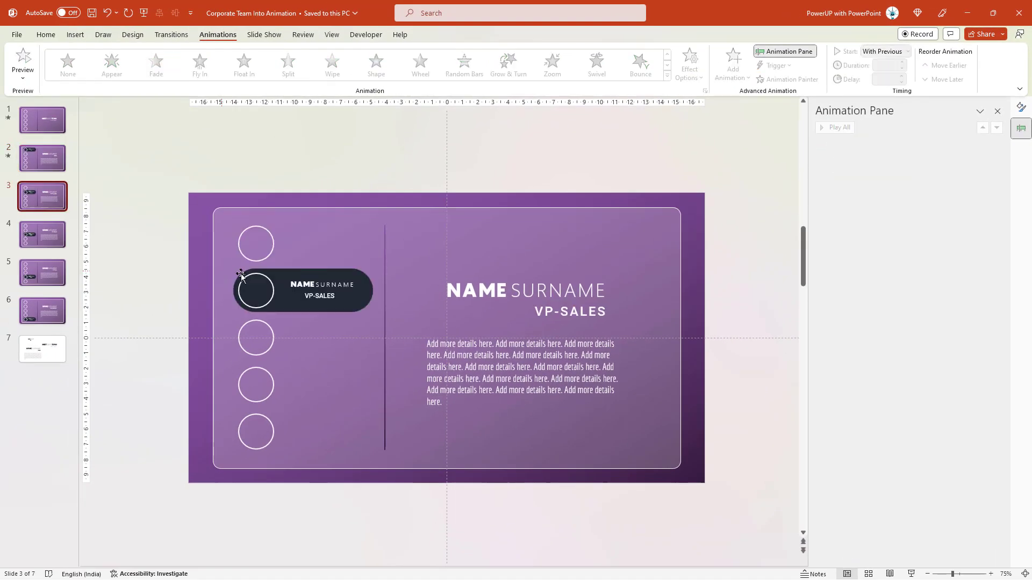
Make the VP-SALES slide's five text boxes fade in together, With Previous, details delayed 0.25 s
left_click(341, 282)
left_click(331, 297, "shift")
left_click(525, 290, "shift")
left_click(569, 311, "shift")
left_click(521, 377, "shift")
left_click(214, 90)
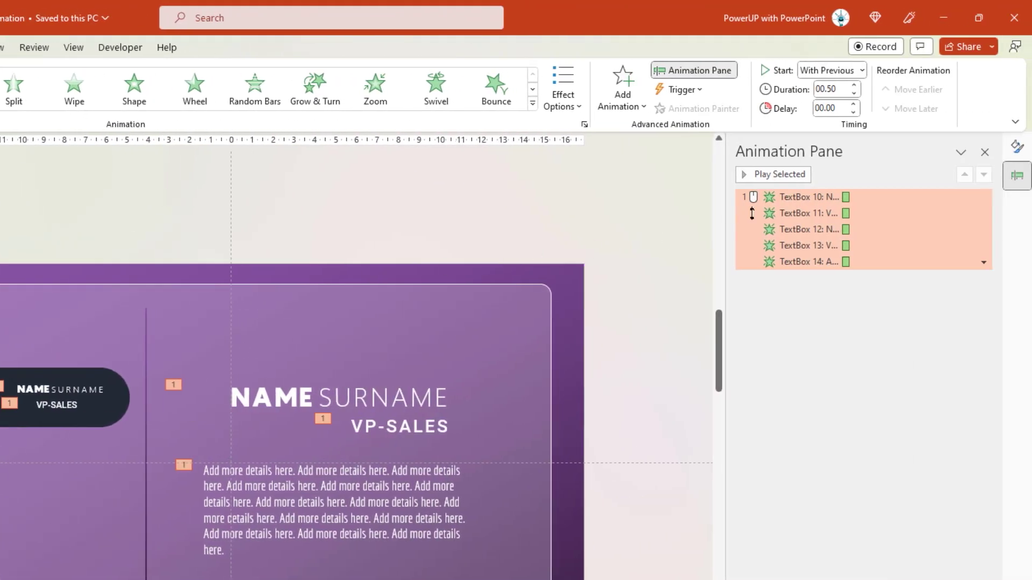
left_click(1003, 199)
left_click(1031, 71)
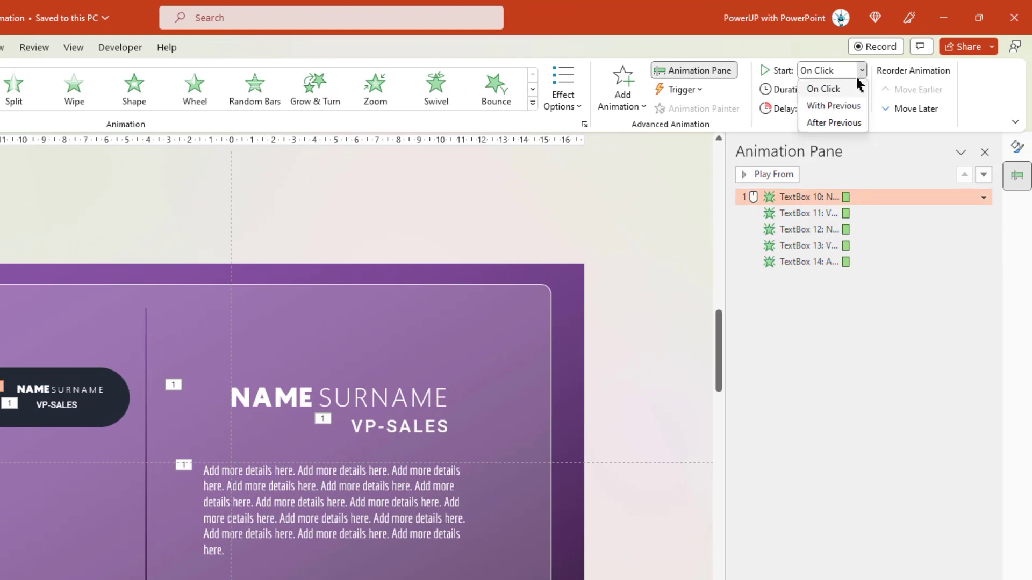
left_click(834, 106)
left_click(804, 262)
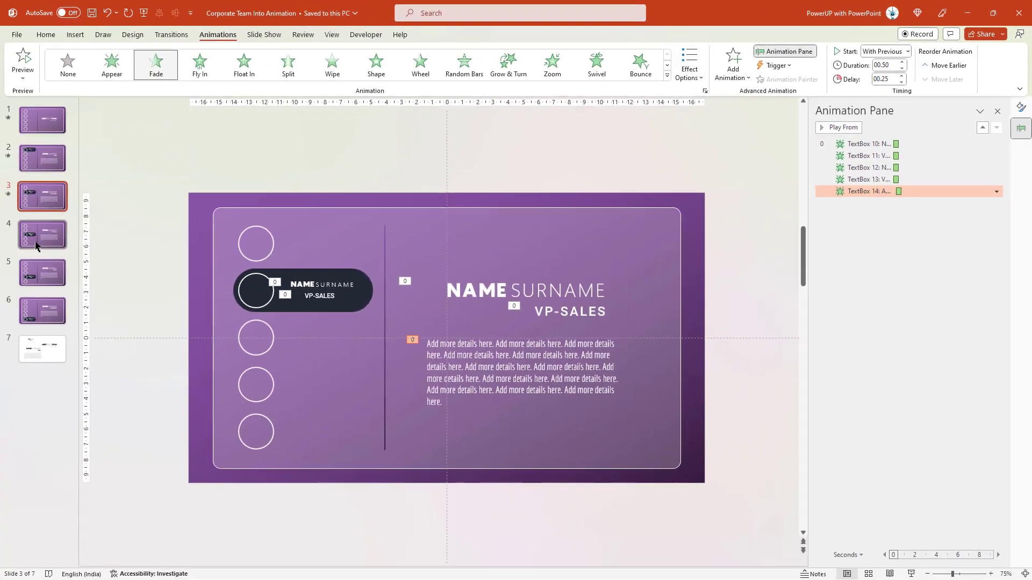
Make the VP-R&D slide's five text boxes fade in together, With Previous, details delayed 0.25 s
scroll(31, 455, "down", 1)
left_click(300, 331)
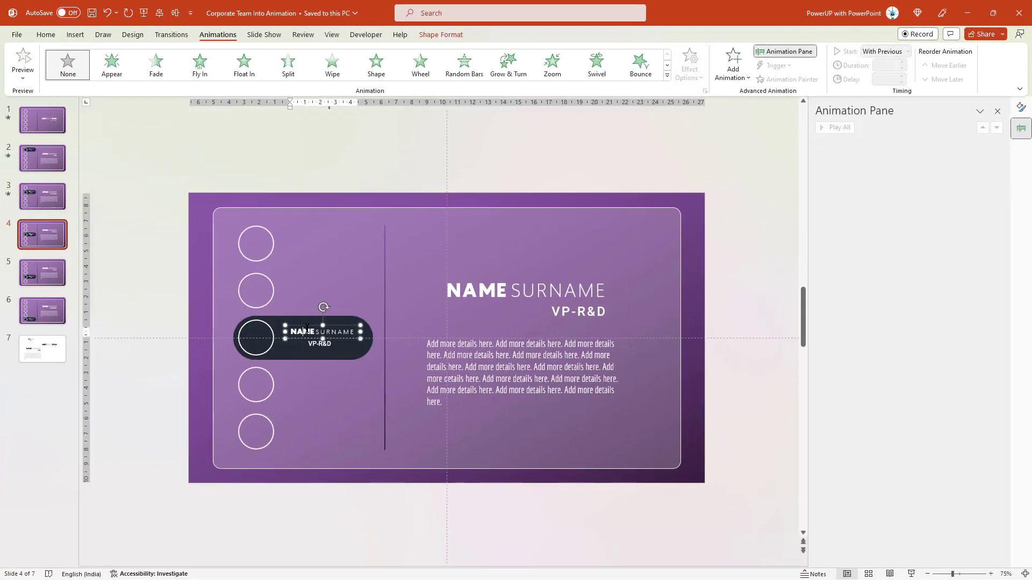
left_click(319, 343, "shift")
left_click(538, 290, "shift")
left_click(578, 312, "shift")
left_click(515, 371, "shift")
left_click(161, 70)
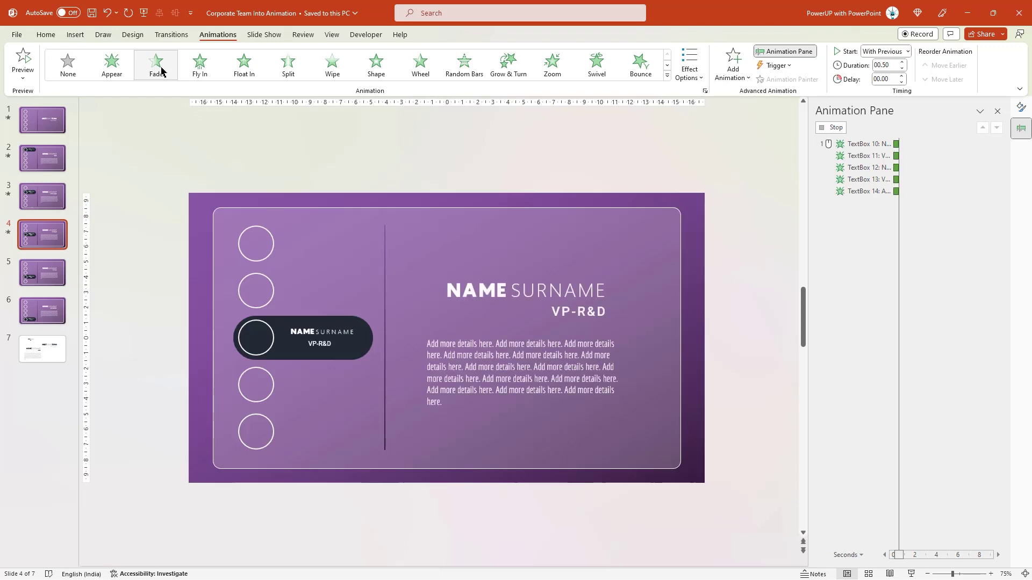
left_click(846, 146)
left_click(907, 51)
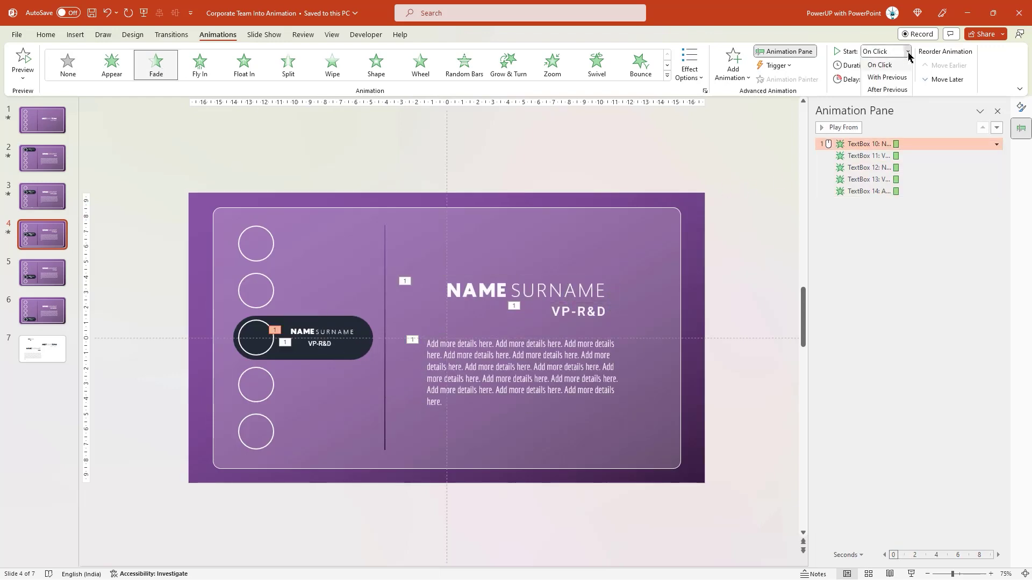
left_click(884, 75)
left_click(867, 192)
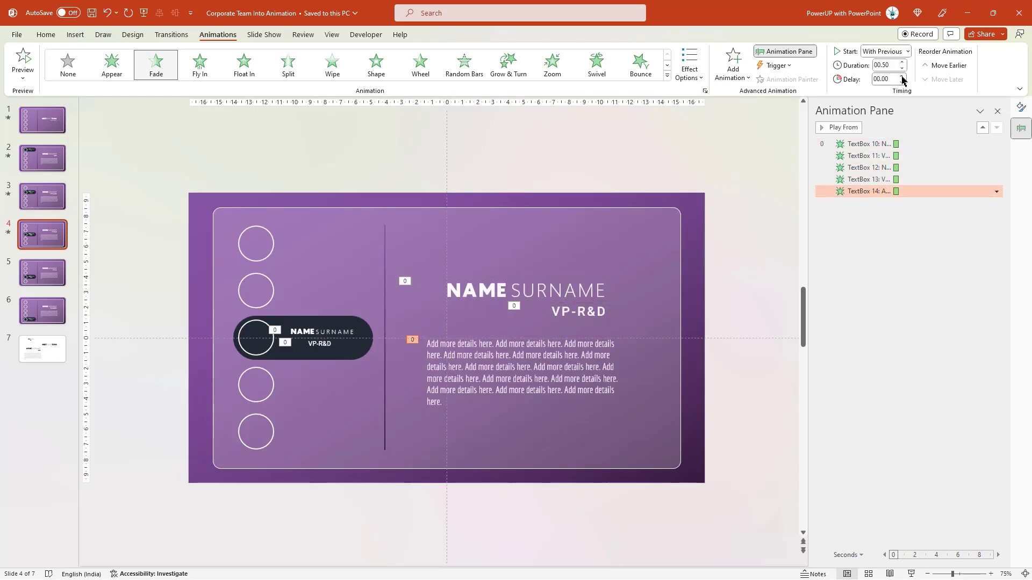
Make the VP-HR slide's five text boxes fade in together, With Previous, details delayed 0.25 s
left_click(62, 281)
left_click(329, 372)
left_click(323, 391, "shift")
left_click(532, 290, "shift")
left_click(583, 311, "shift")
left_click(521, 371, "shift")
left_click(156, 65)
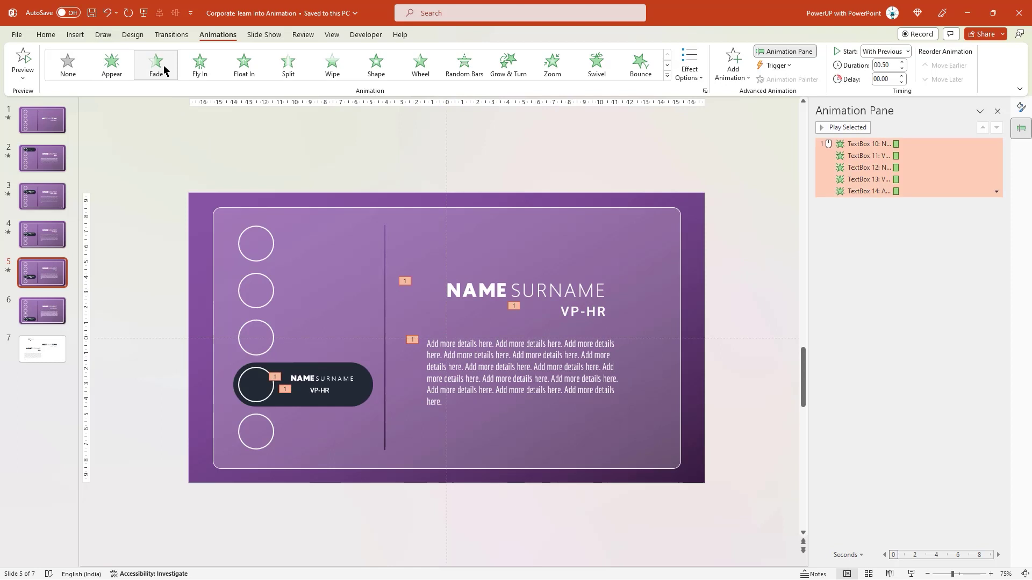
left_click(700, 166)
left_click(855, 143)
left_click(884, 51)
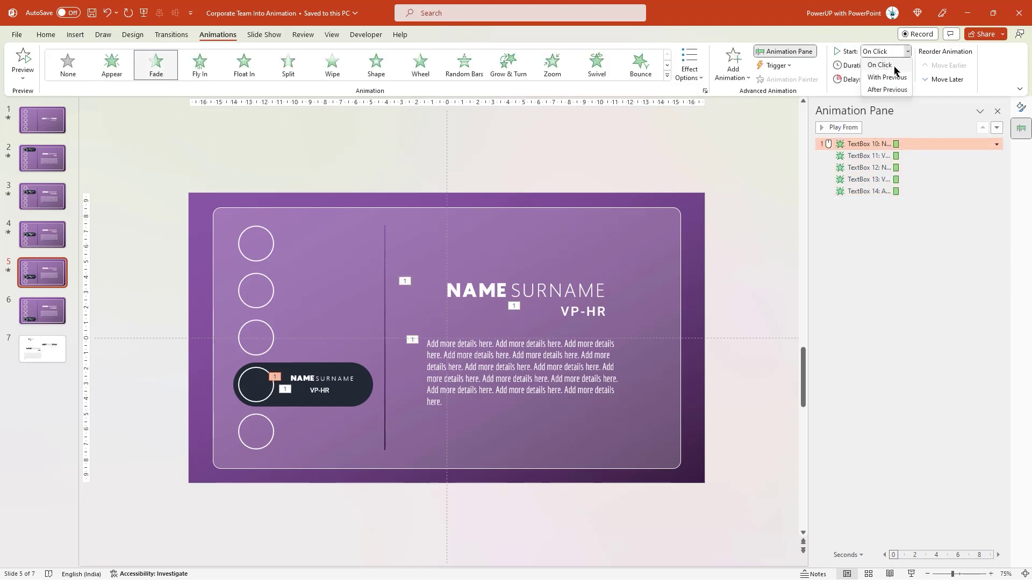
left_click(881, 79)
Make the DIRECTOR slide's text boxes fade in together, With Previous, details delayed 0.25 s
left_click(65, 312)
left_click(319, 436)
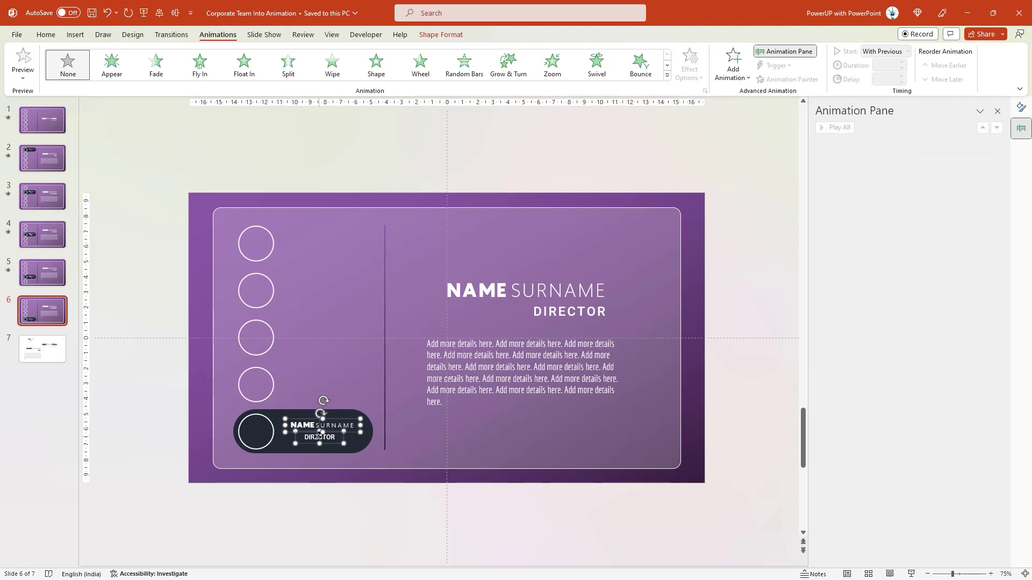
left_click(512, 288, "shift")
left_click(517, 369, "shift")
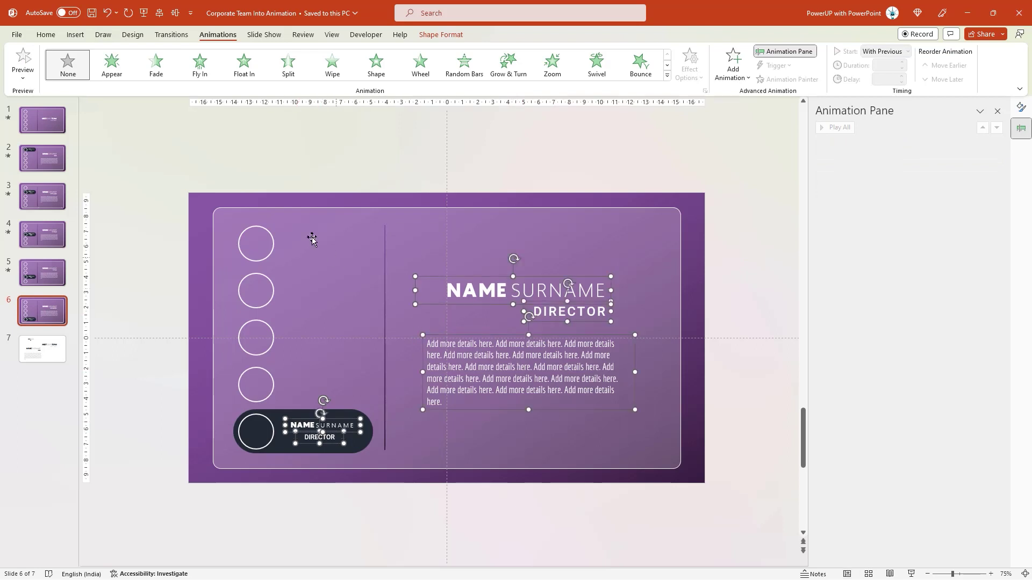
left_click(156, 65)
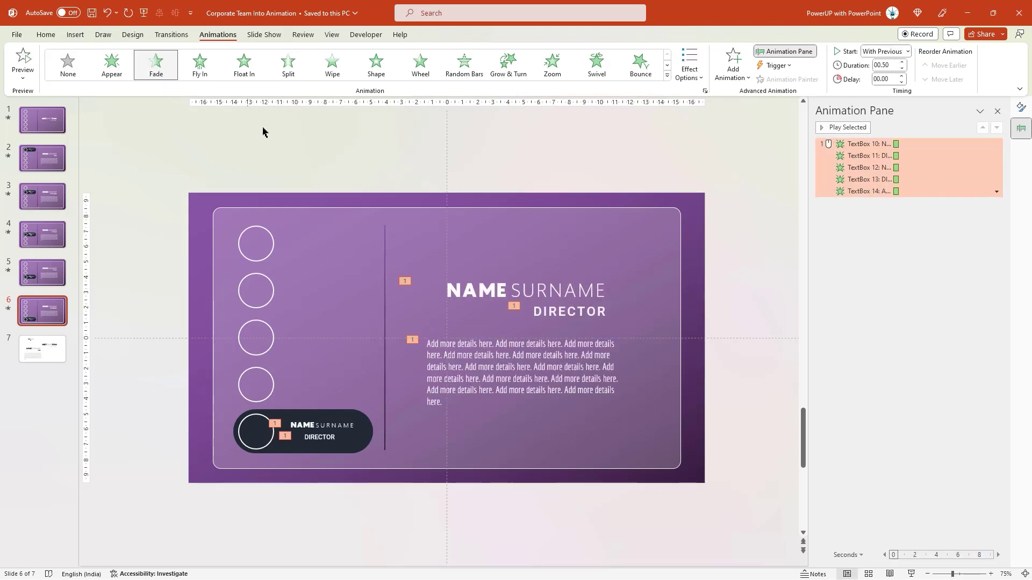
left_click(569, 185)
left_click(860, 144)
left_click(908, 51)
left_click(884, 73)
left_click(866, 191)
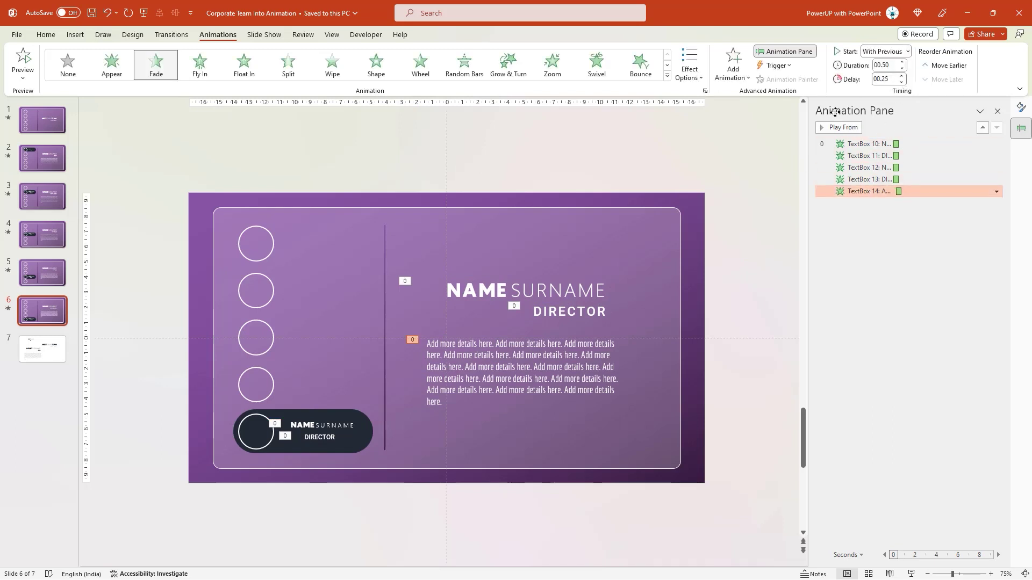
left_click(560, 166)
Delete the unused white slide 7 and return to the Meet Our Team slide
left_click(45, 350)
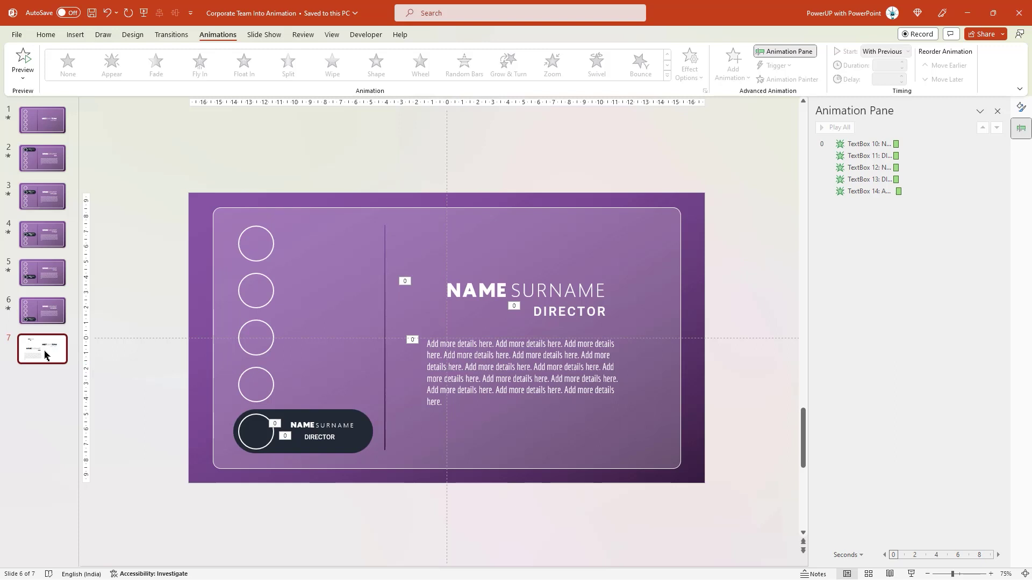
key("Up")
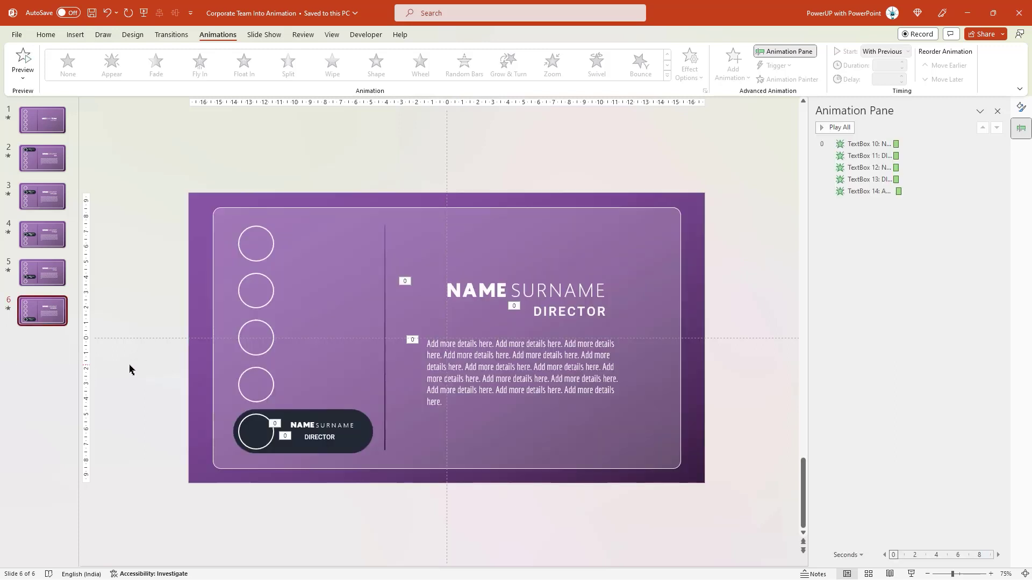
left_click(43, 119)
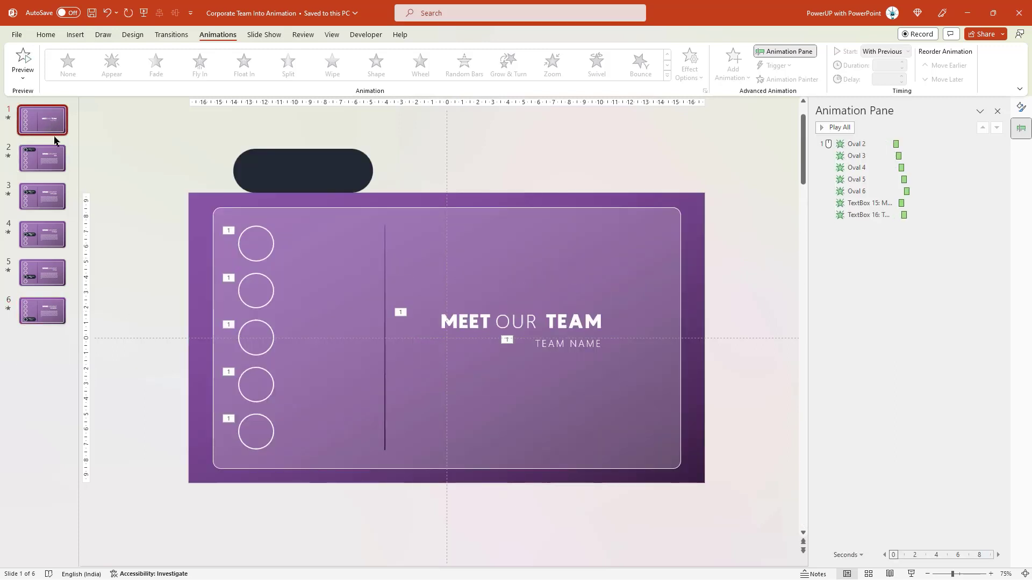
Apply the Morph transition to all six slides and play the slideshow from the beginning
key("ctrl+a")
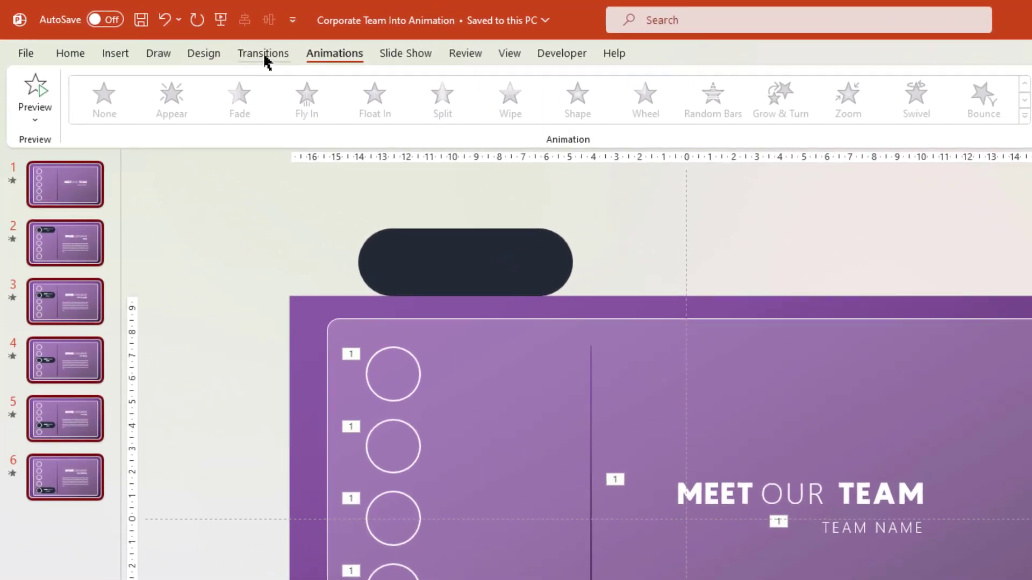
left_click(263, 53)
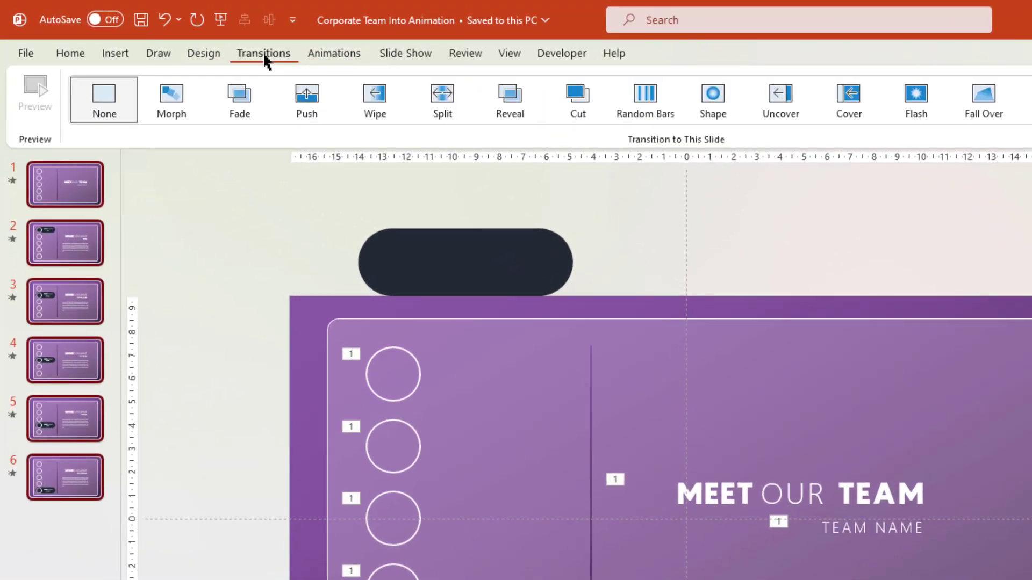
left_click(172, 115)
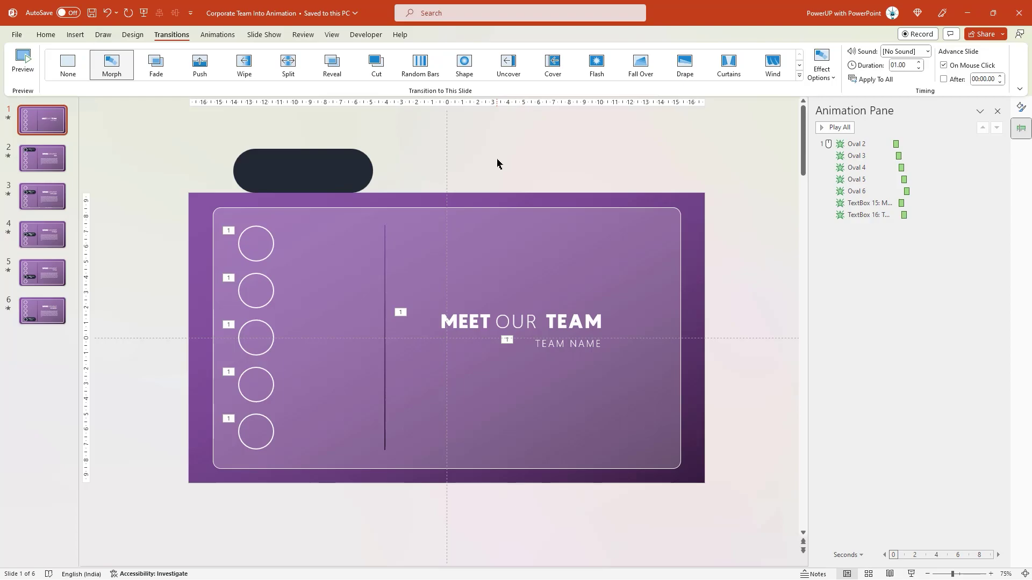
key("F5")
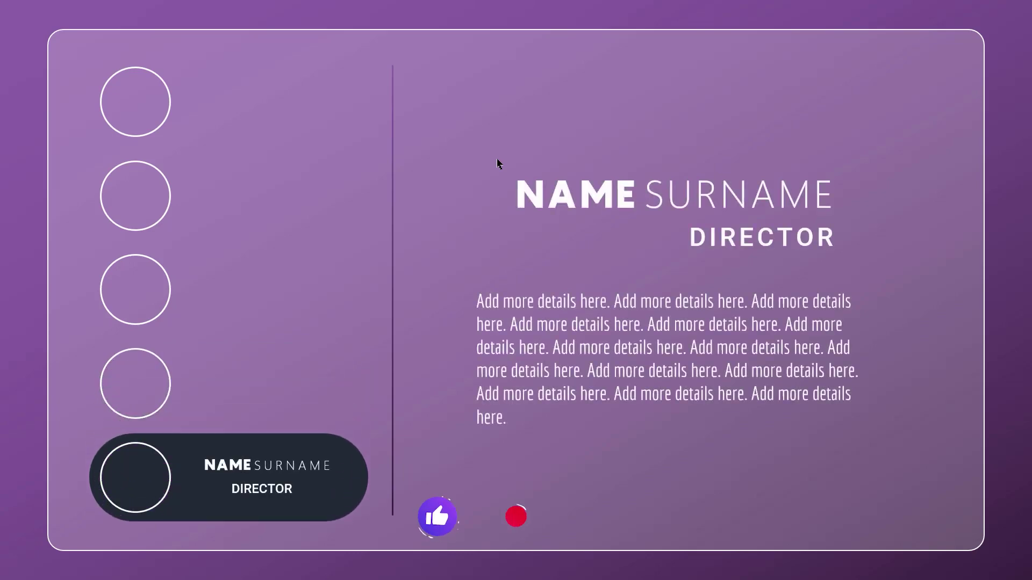
Exit the slideshow with Esc and return to editing the intro slide
key("Escape")
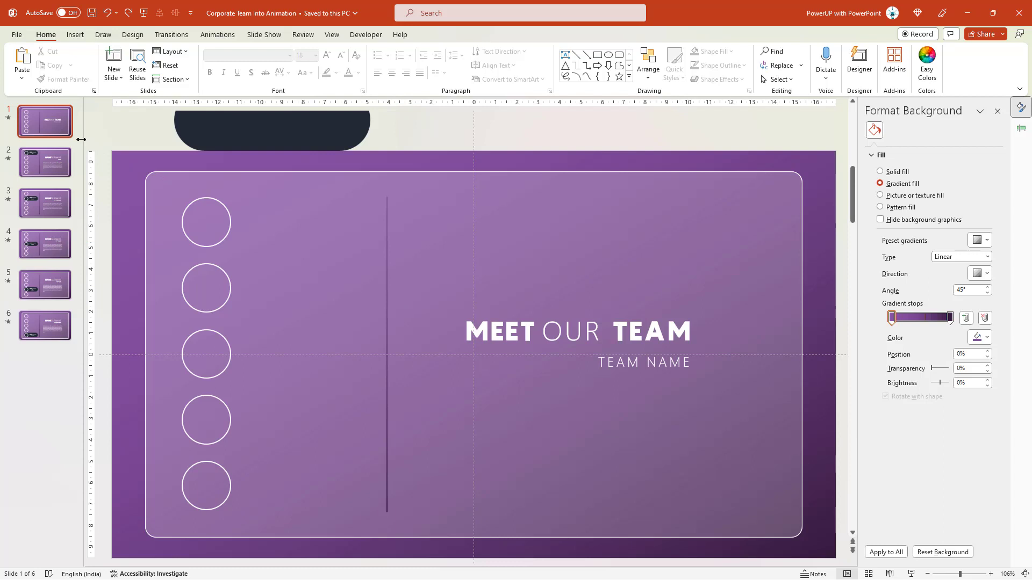
Fill the top circle on slide 1 with portrait 3 from Saved Pictures
left_click(203, 200)
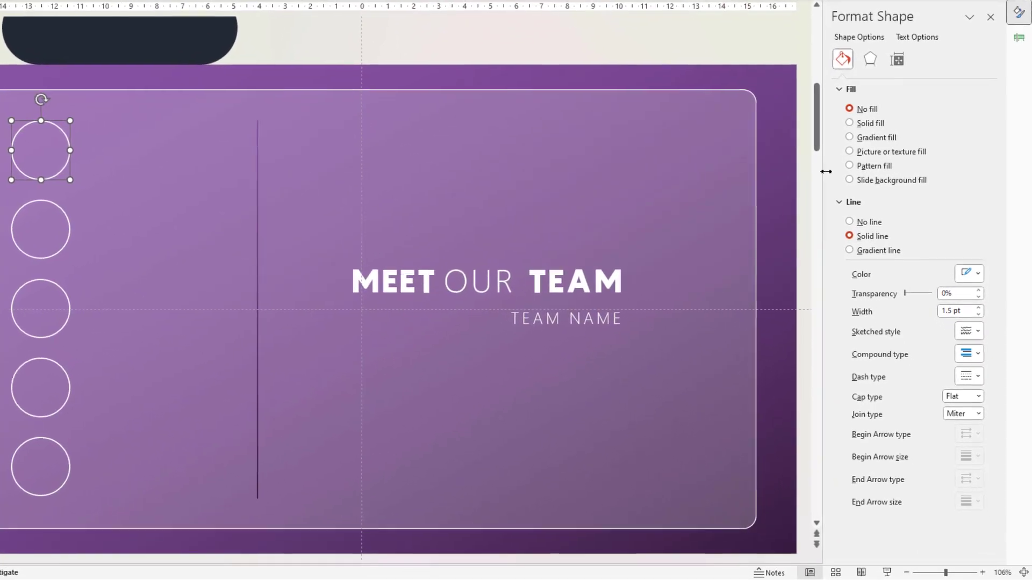
left_click(849, 151)
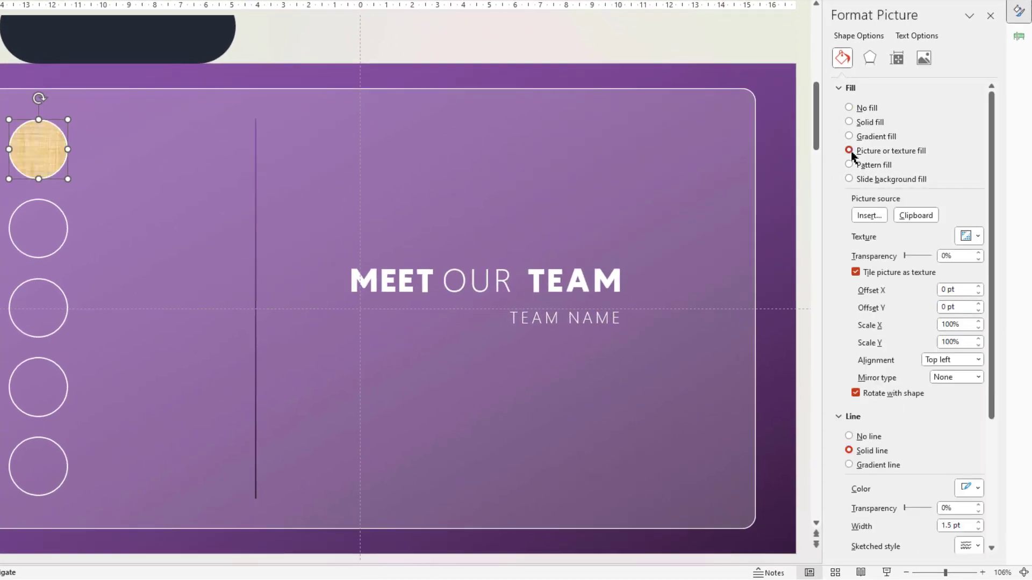
left_click(867, 216)
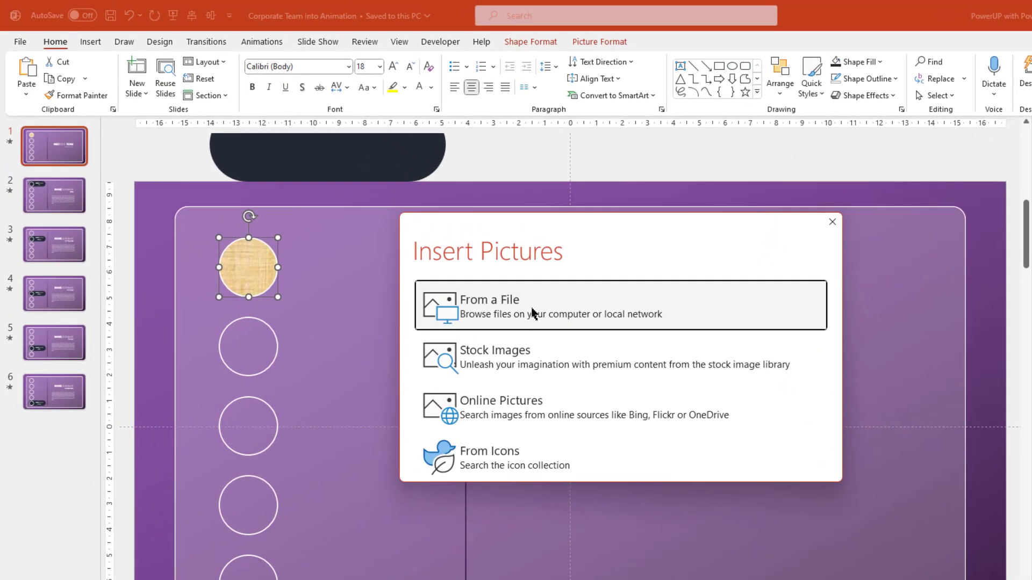
left_click(534, 314)
double_click(221, 134)
double_click(227, 132)
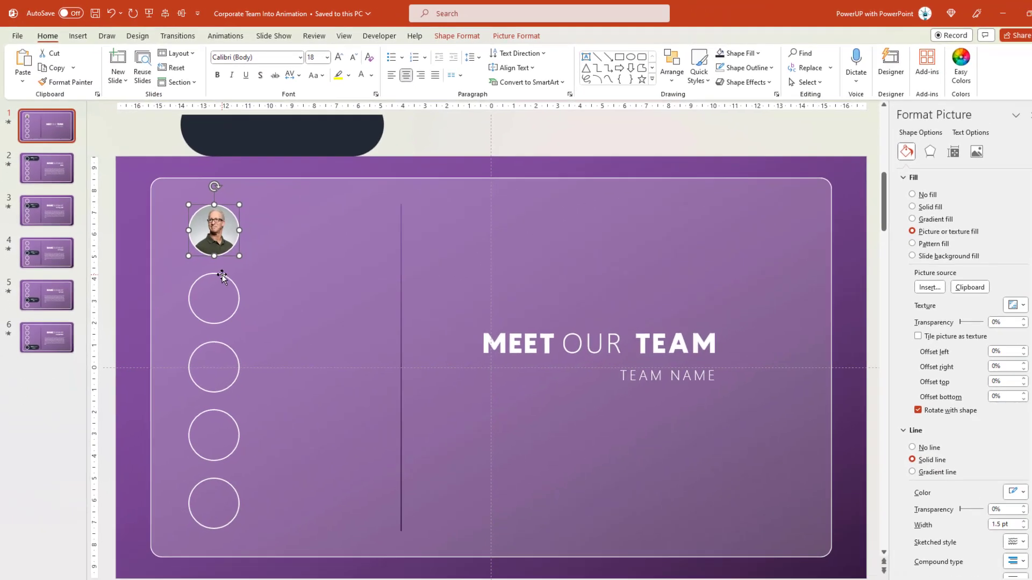
Fill the second circle with a portrait photo from a file
left_click(264, 322)
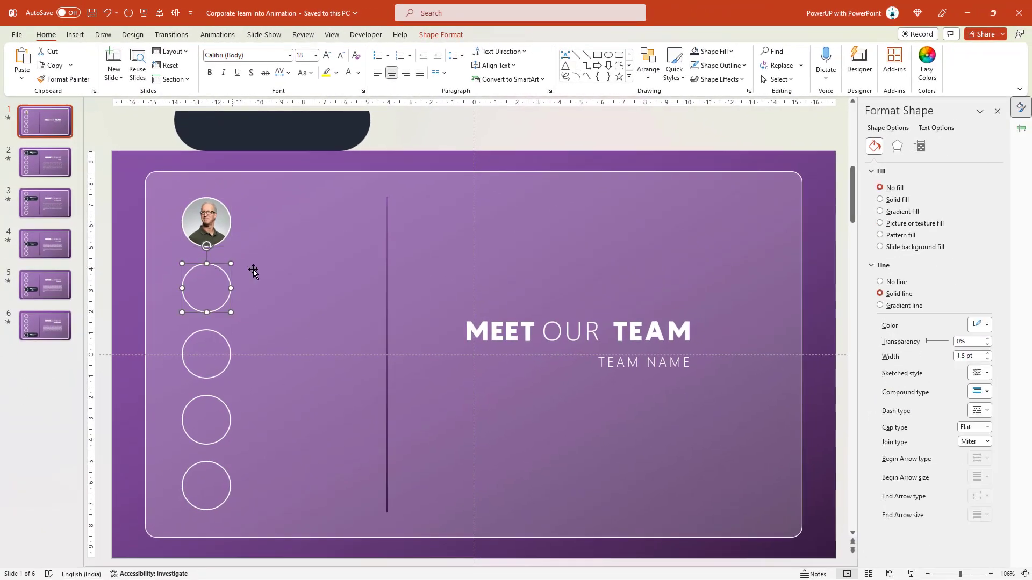
left_click(880, 223)
left_click(896, 277)
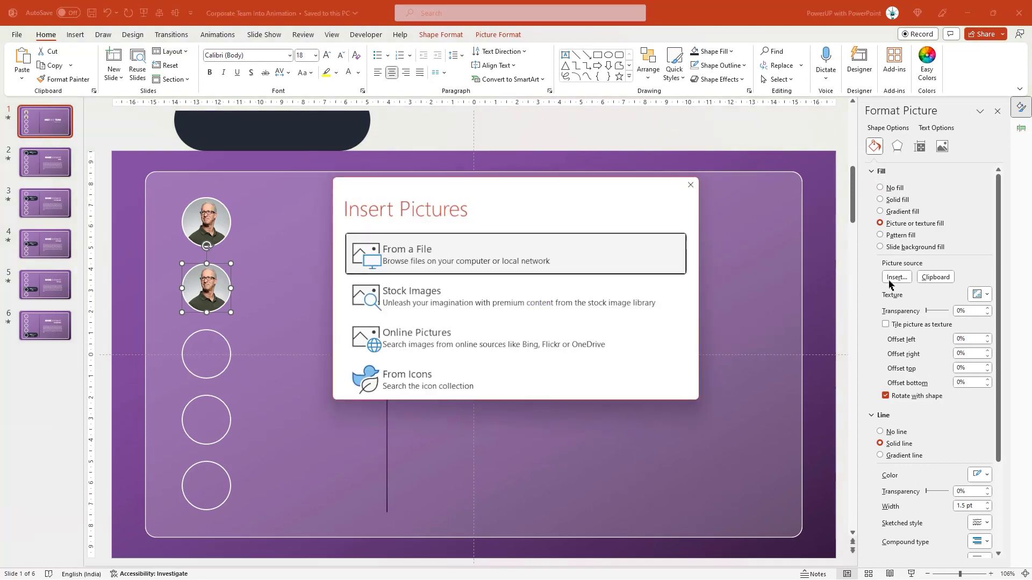
left_click(467, 260)
double_click(243, 96)
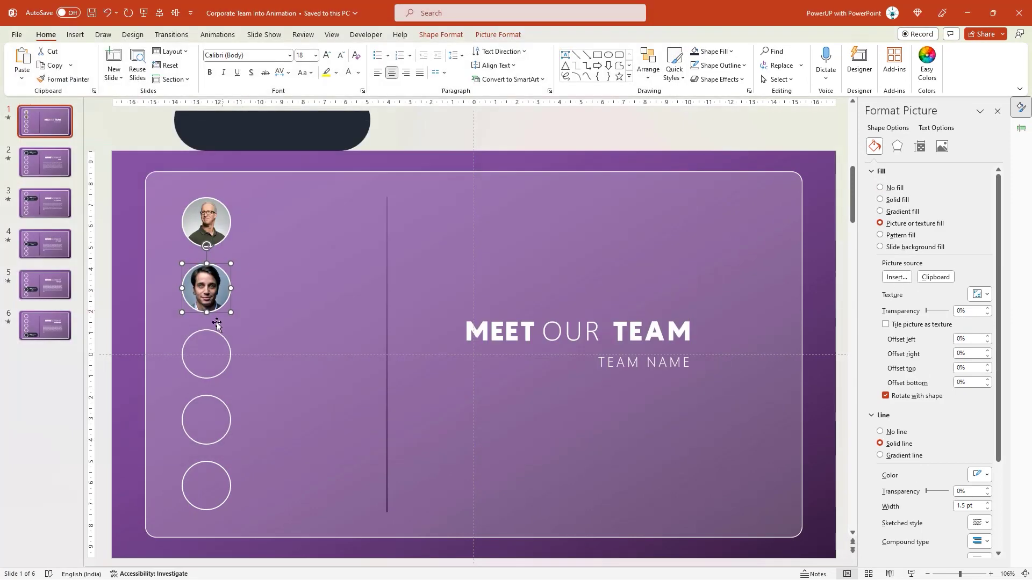
Fill the third circle with portrait 5
left_click(209, 332)
left_click(891, 226)
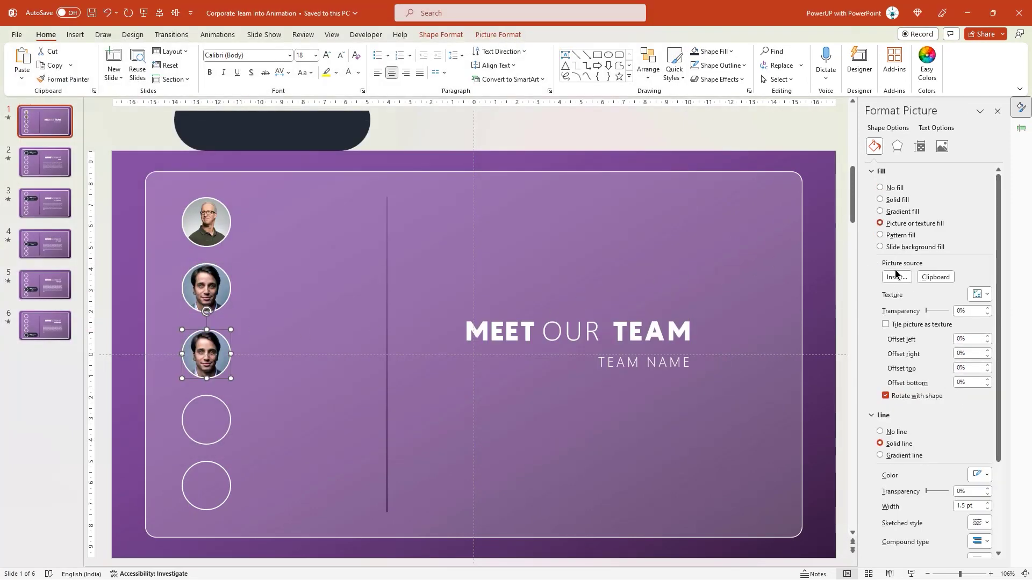
left_click(896, 278)
left_click(450, 258)
left_click(297, 108)
double_click(298, 110)
Fill the fourth circle with portrait 1
left_click(212, 395)
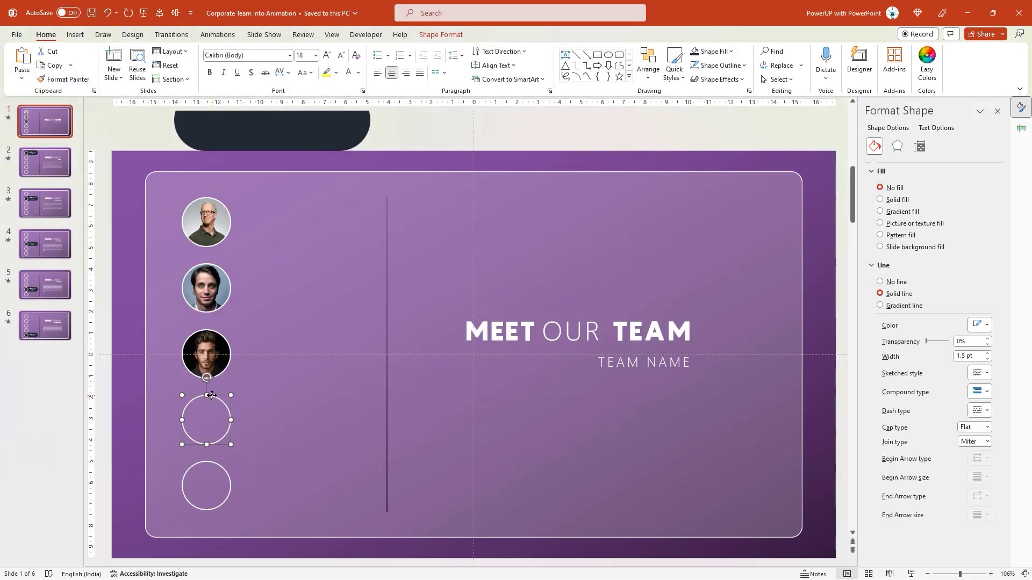
left_click(890, 225)
left_click(896, 278)
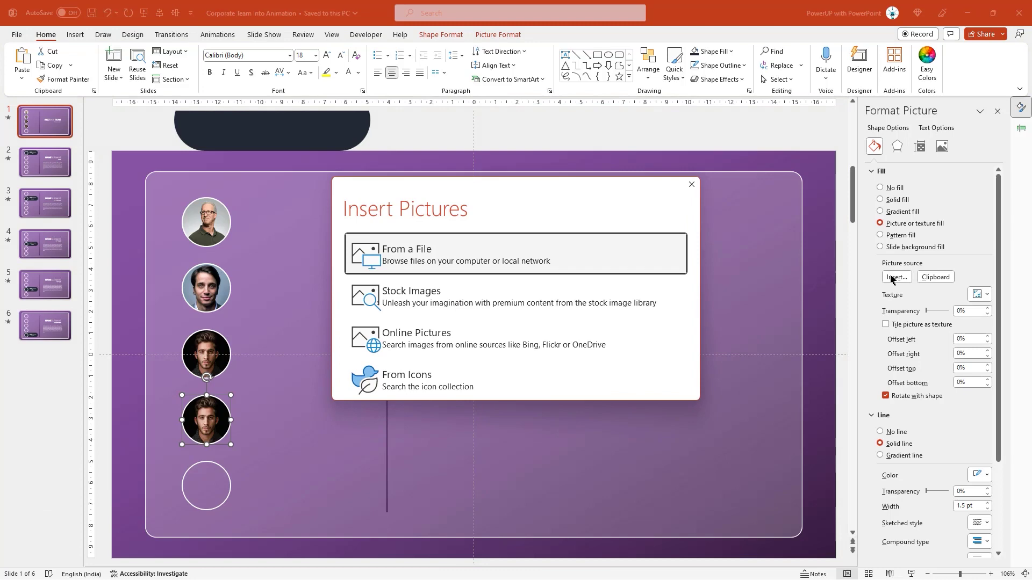
left_click(426, 261)
left_click(87, 115)
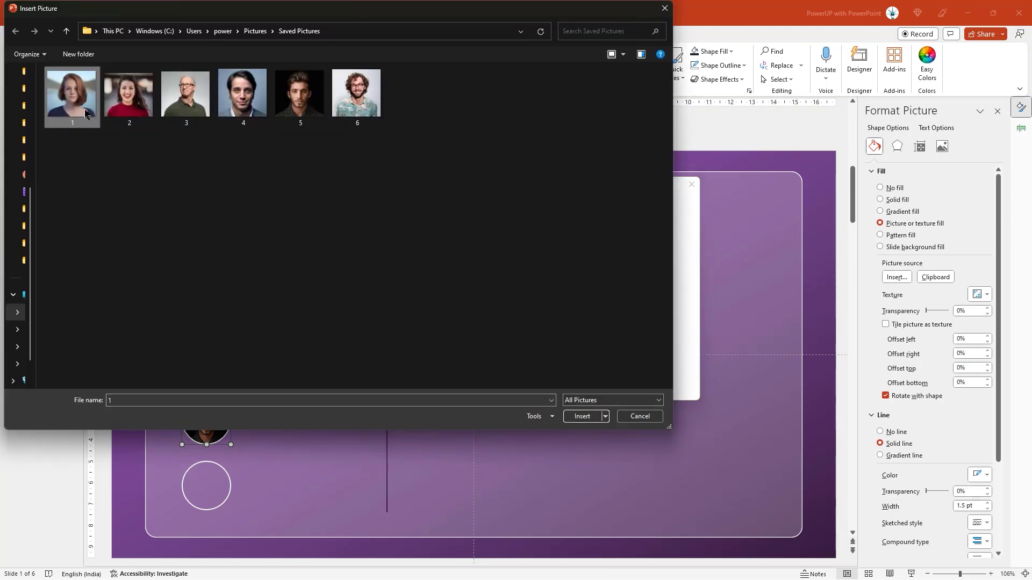
left_click(578, 416)
Fill the fifth circle with portrait 2
left_click(227, 474)
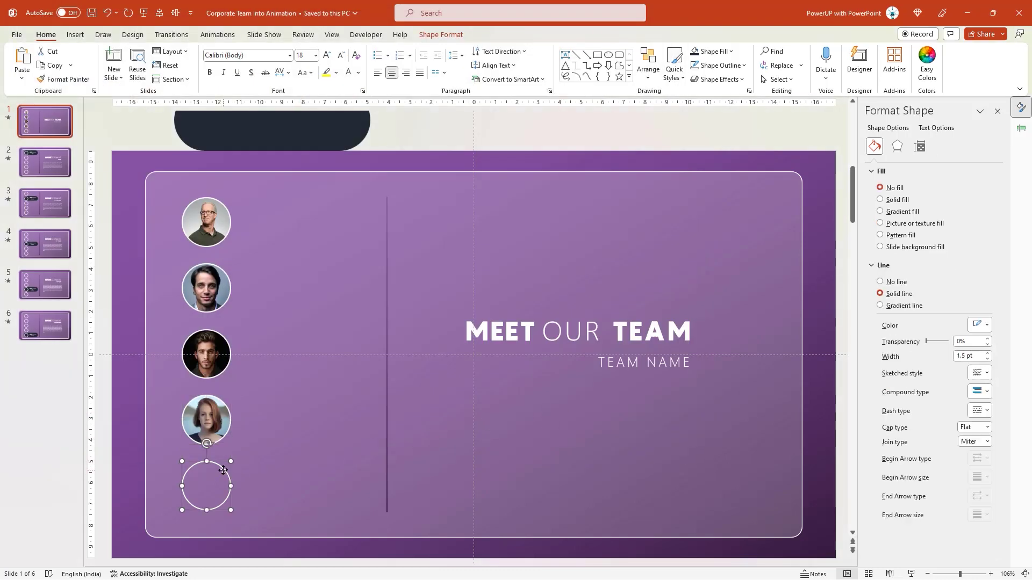
left_click(893, 225)
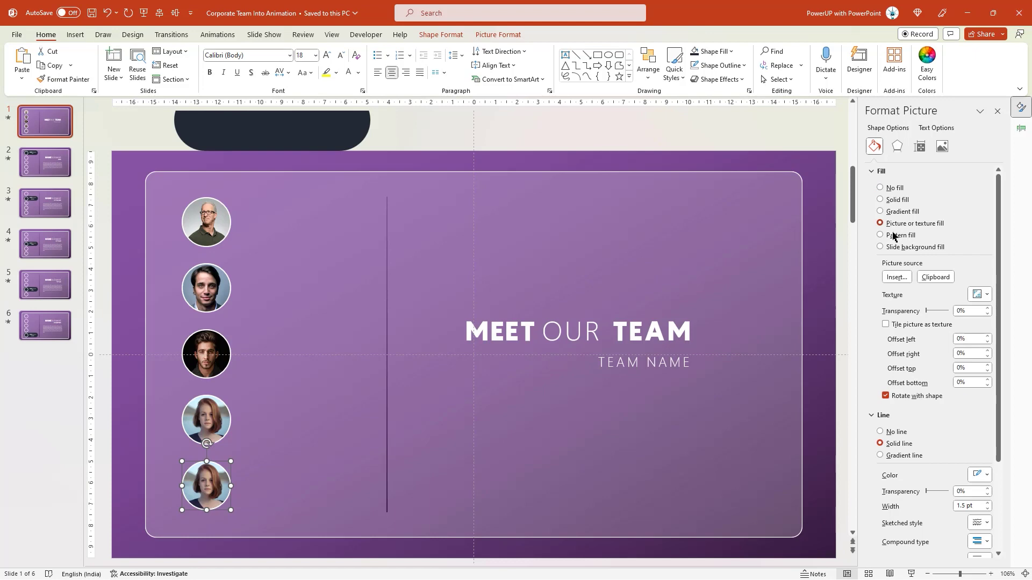
left_click(897, 278)
left_click(639, 274)
left_click(138, 113)
double_click(138, 113)
Copy slide 1's five photo circles and paste them onto slide 2 in place of the empty circles
left_click_drag(121, 143, 337, 563)
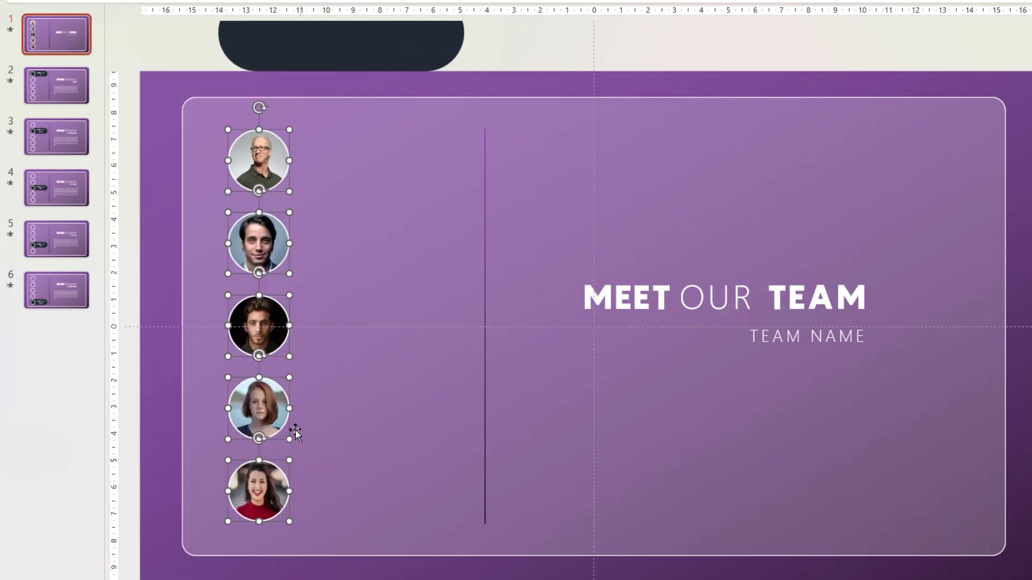
right_click(275, 351)
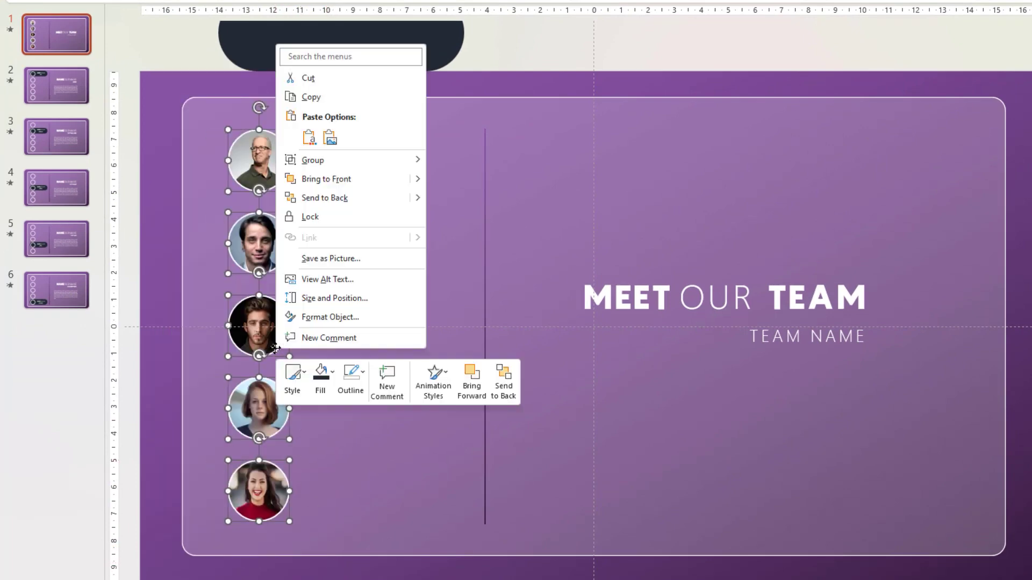
left_click(311, 97)
left_click(75, 103)
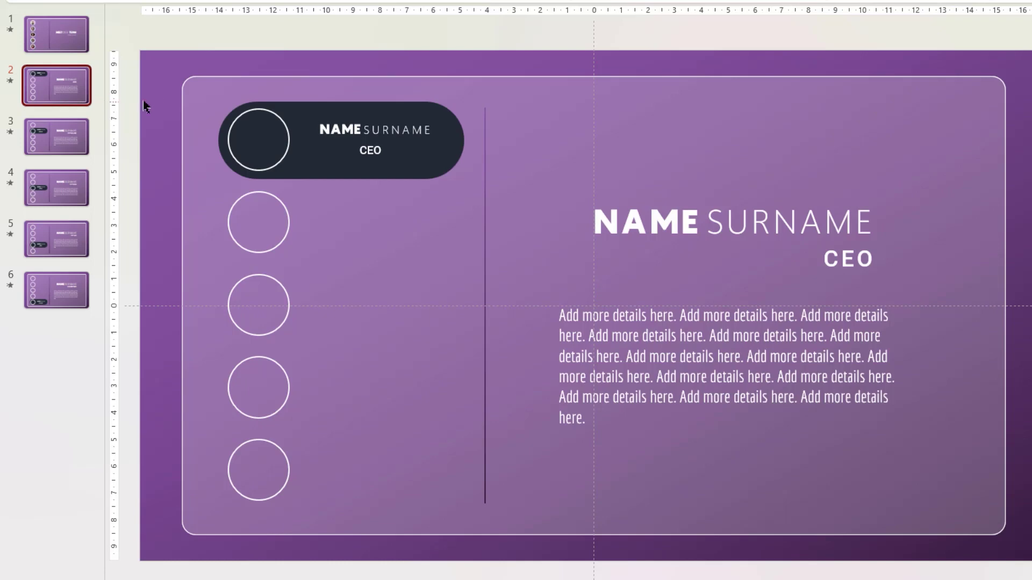
left_click_drag(153, 39, 308, 527)
key("Delete")
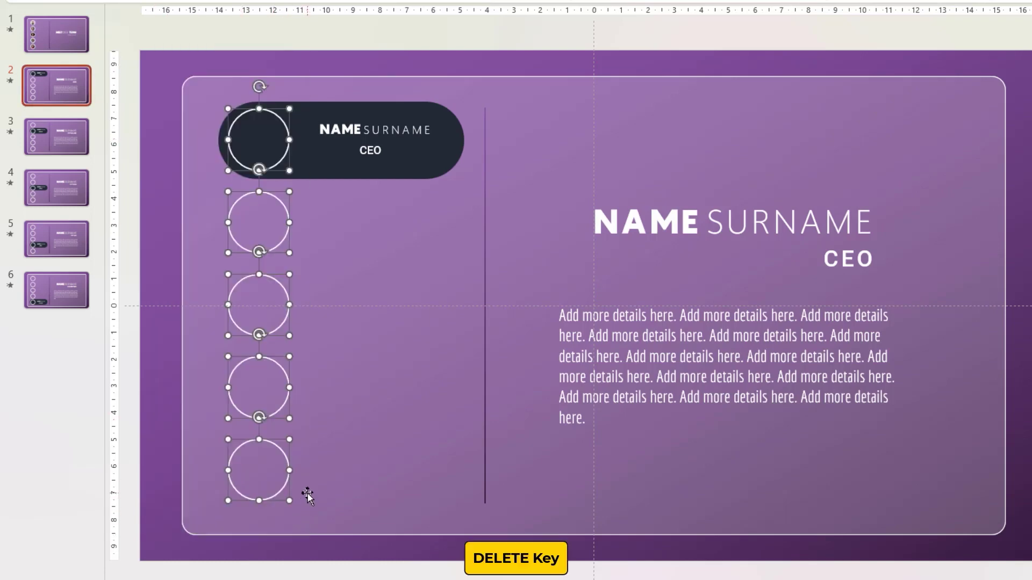
key("ctrl+v")
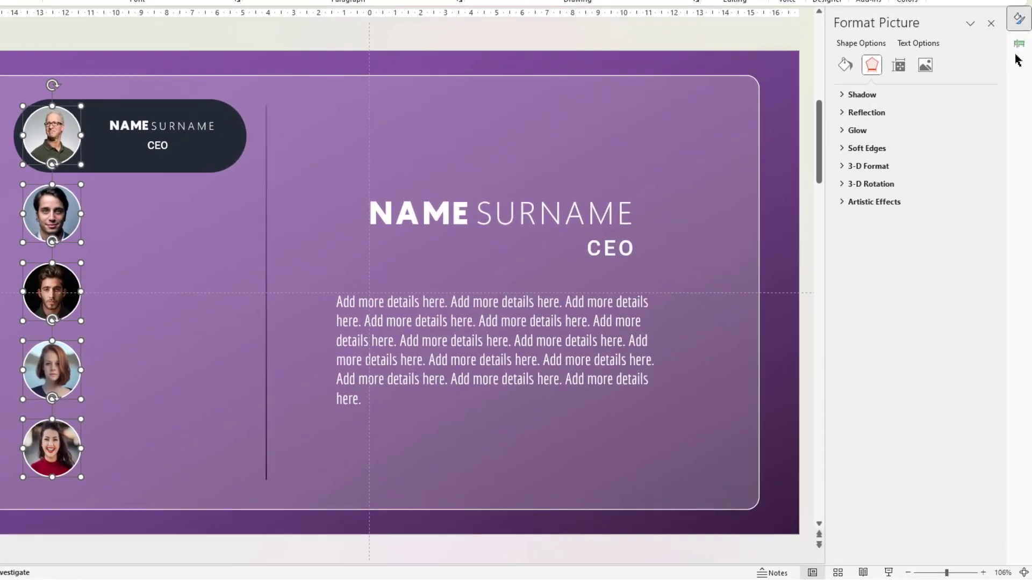
Remove the pasted circles' animations on slide 2 in the Animation Pane
left_click(1021, 128)
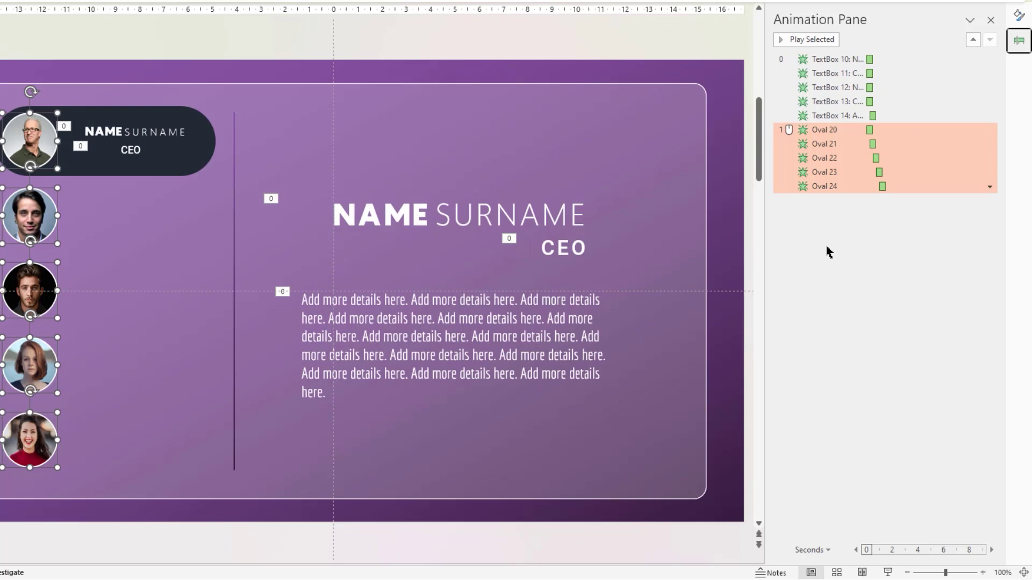
left_click(989, 187)
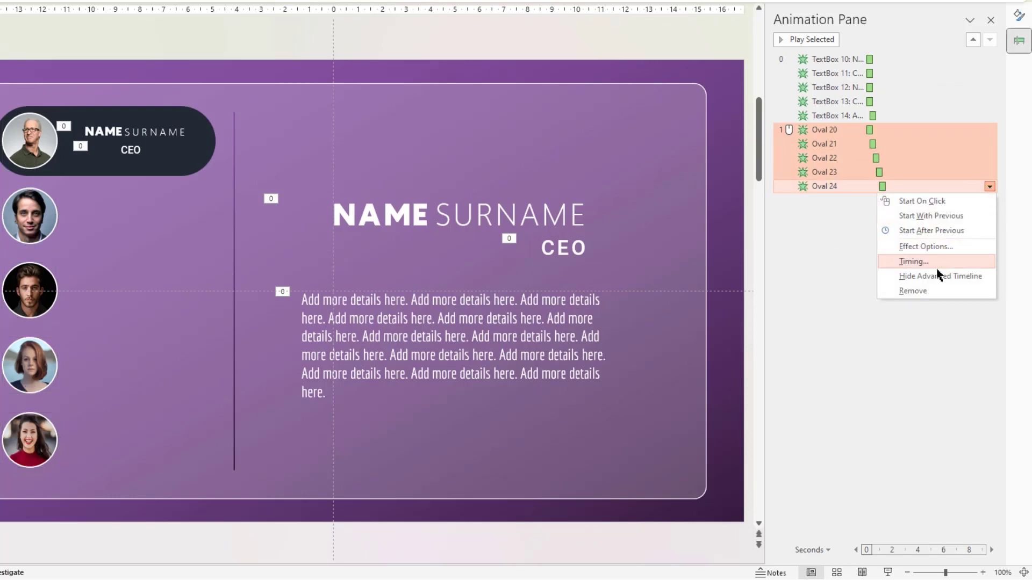
left_click(914, 291)
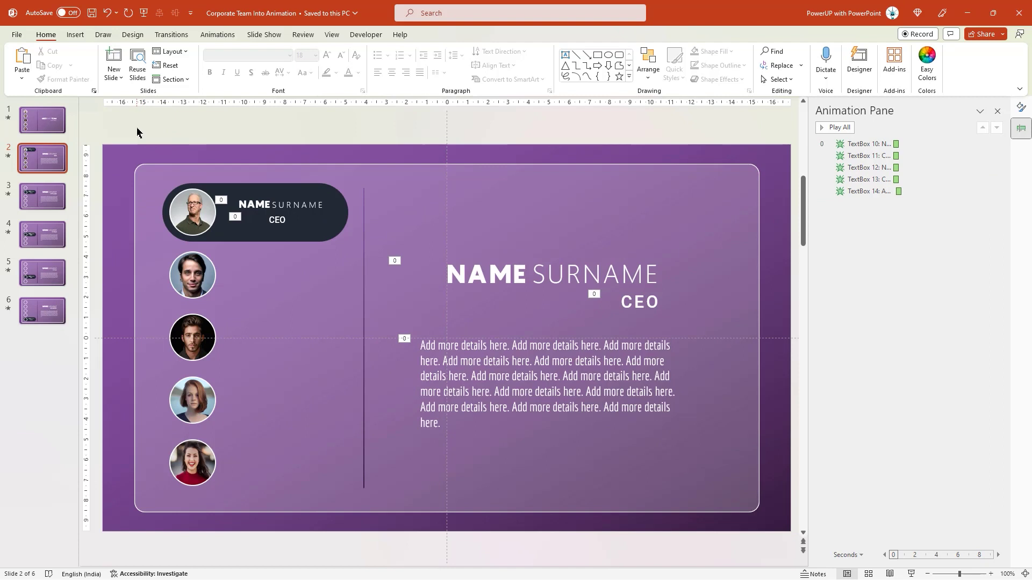
left_click_drag(137, 131, 230, 519)
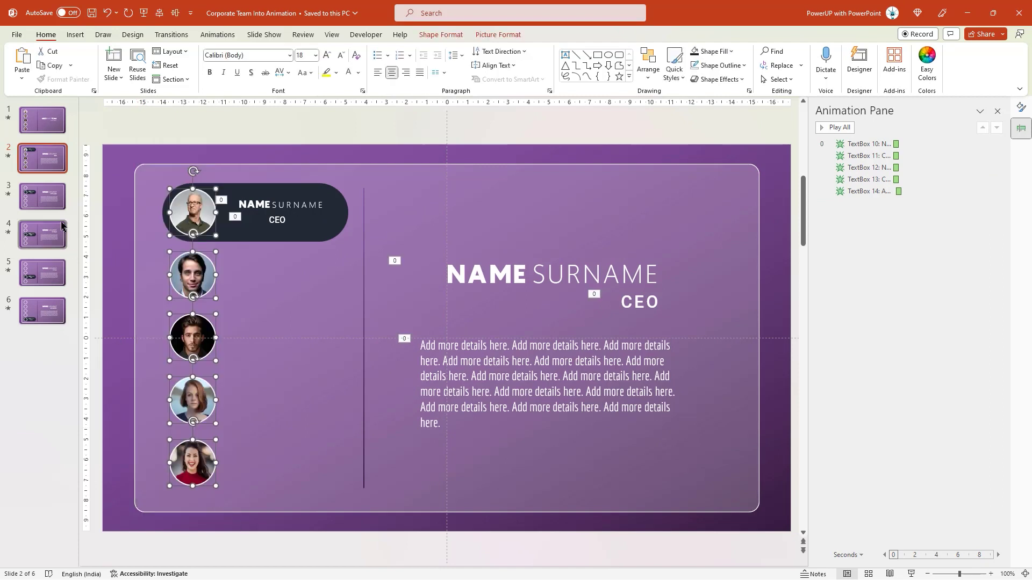
Delete the empty circles on slide 3, then press Ctrl+Z
left_click(45, 201)
left_click_drag(133, 132, 237, 506)
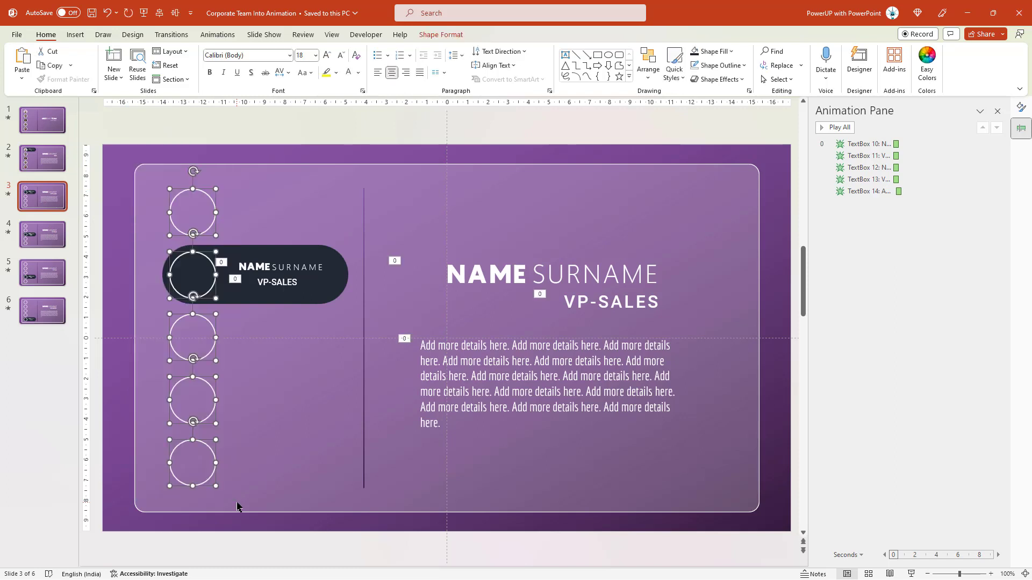
key("Delete")
key("ctrl+z")
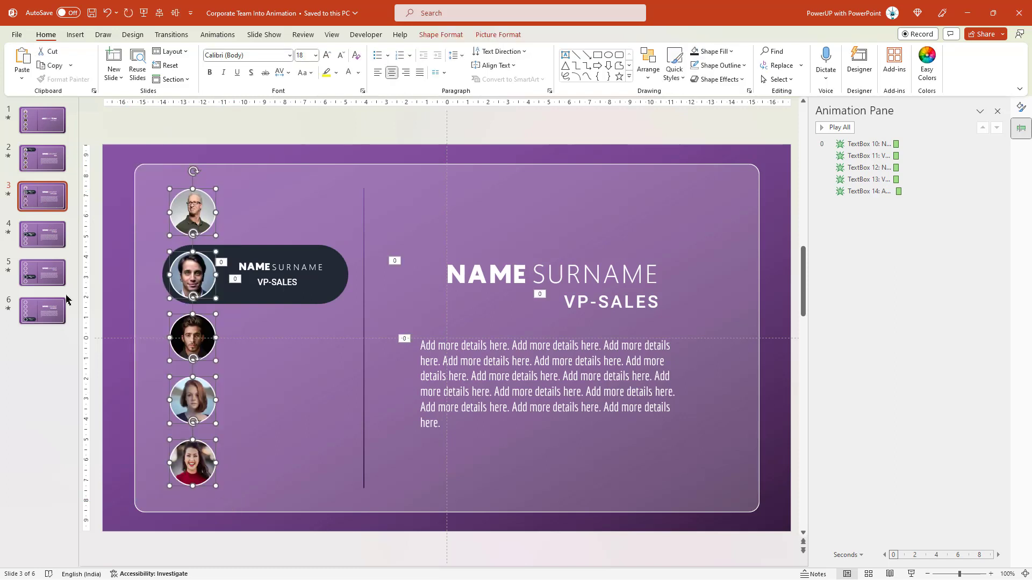